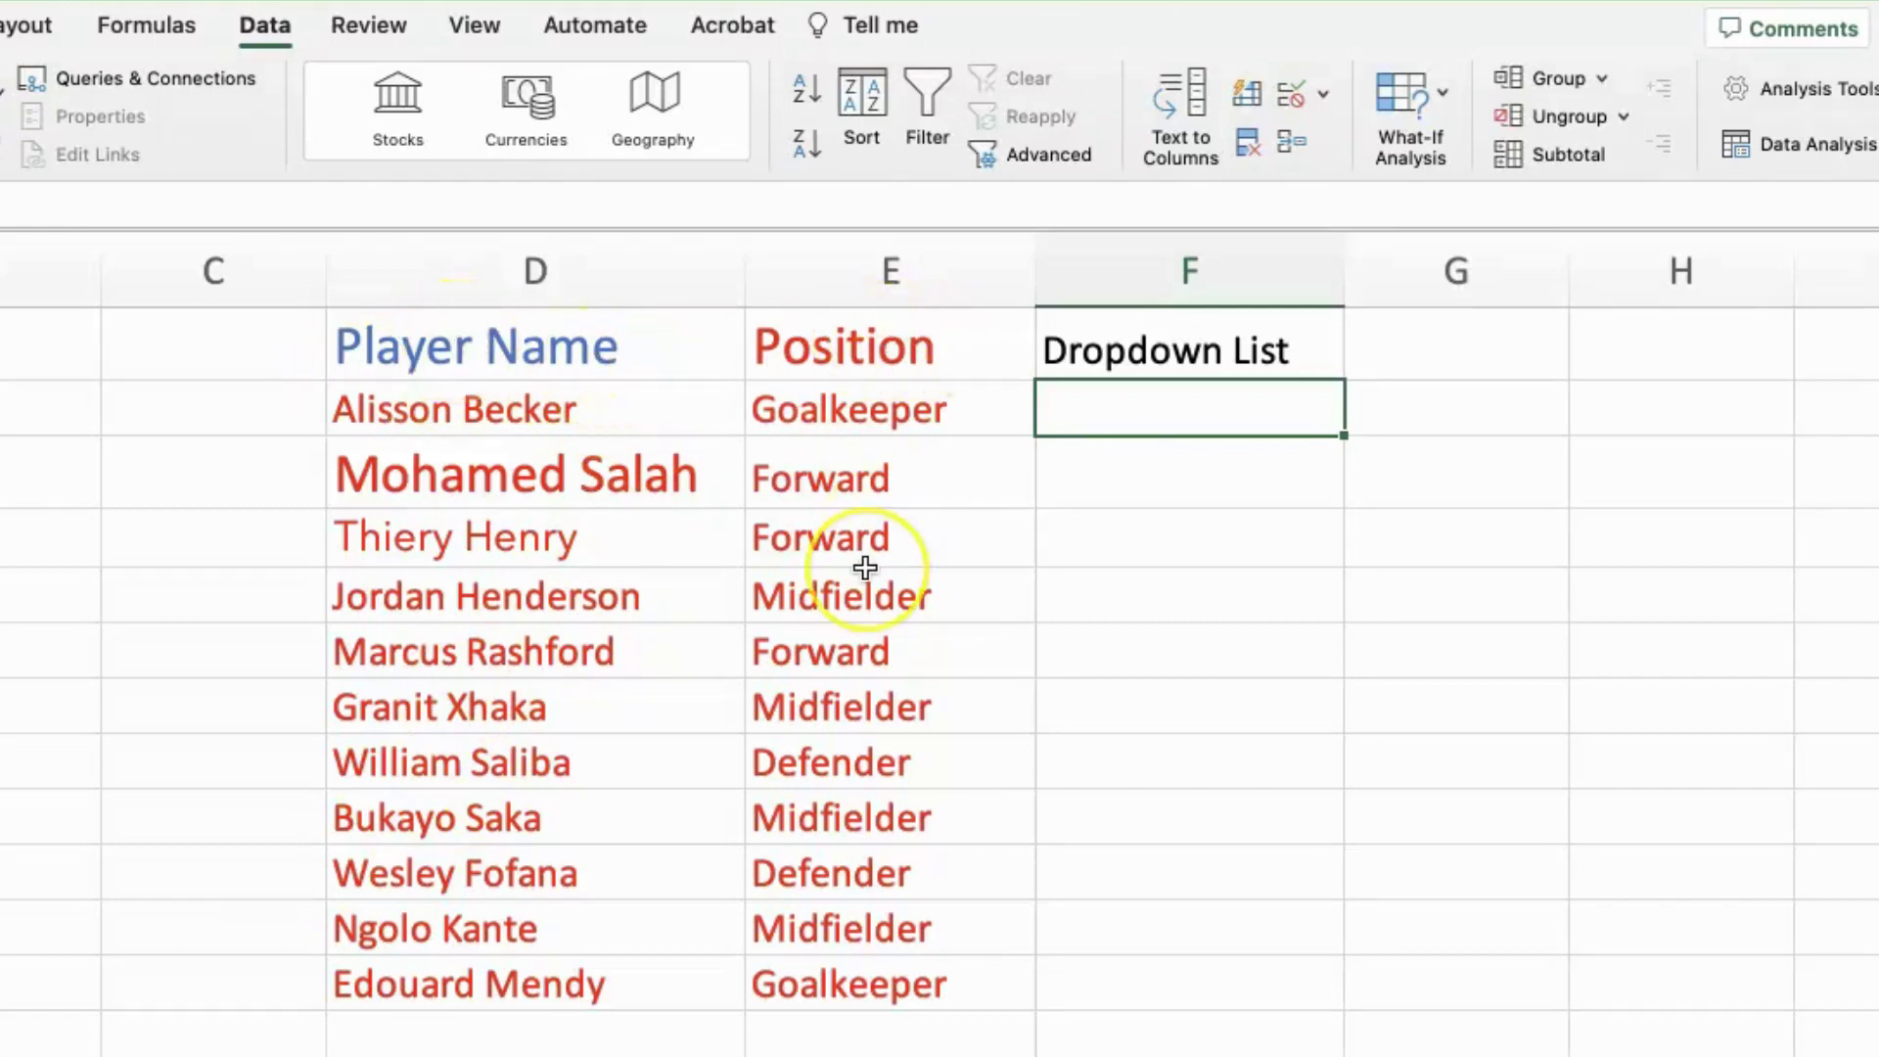
- Inspect the Position column and the empty cells under the Dropdown List heading
click(824, 407)
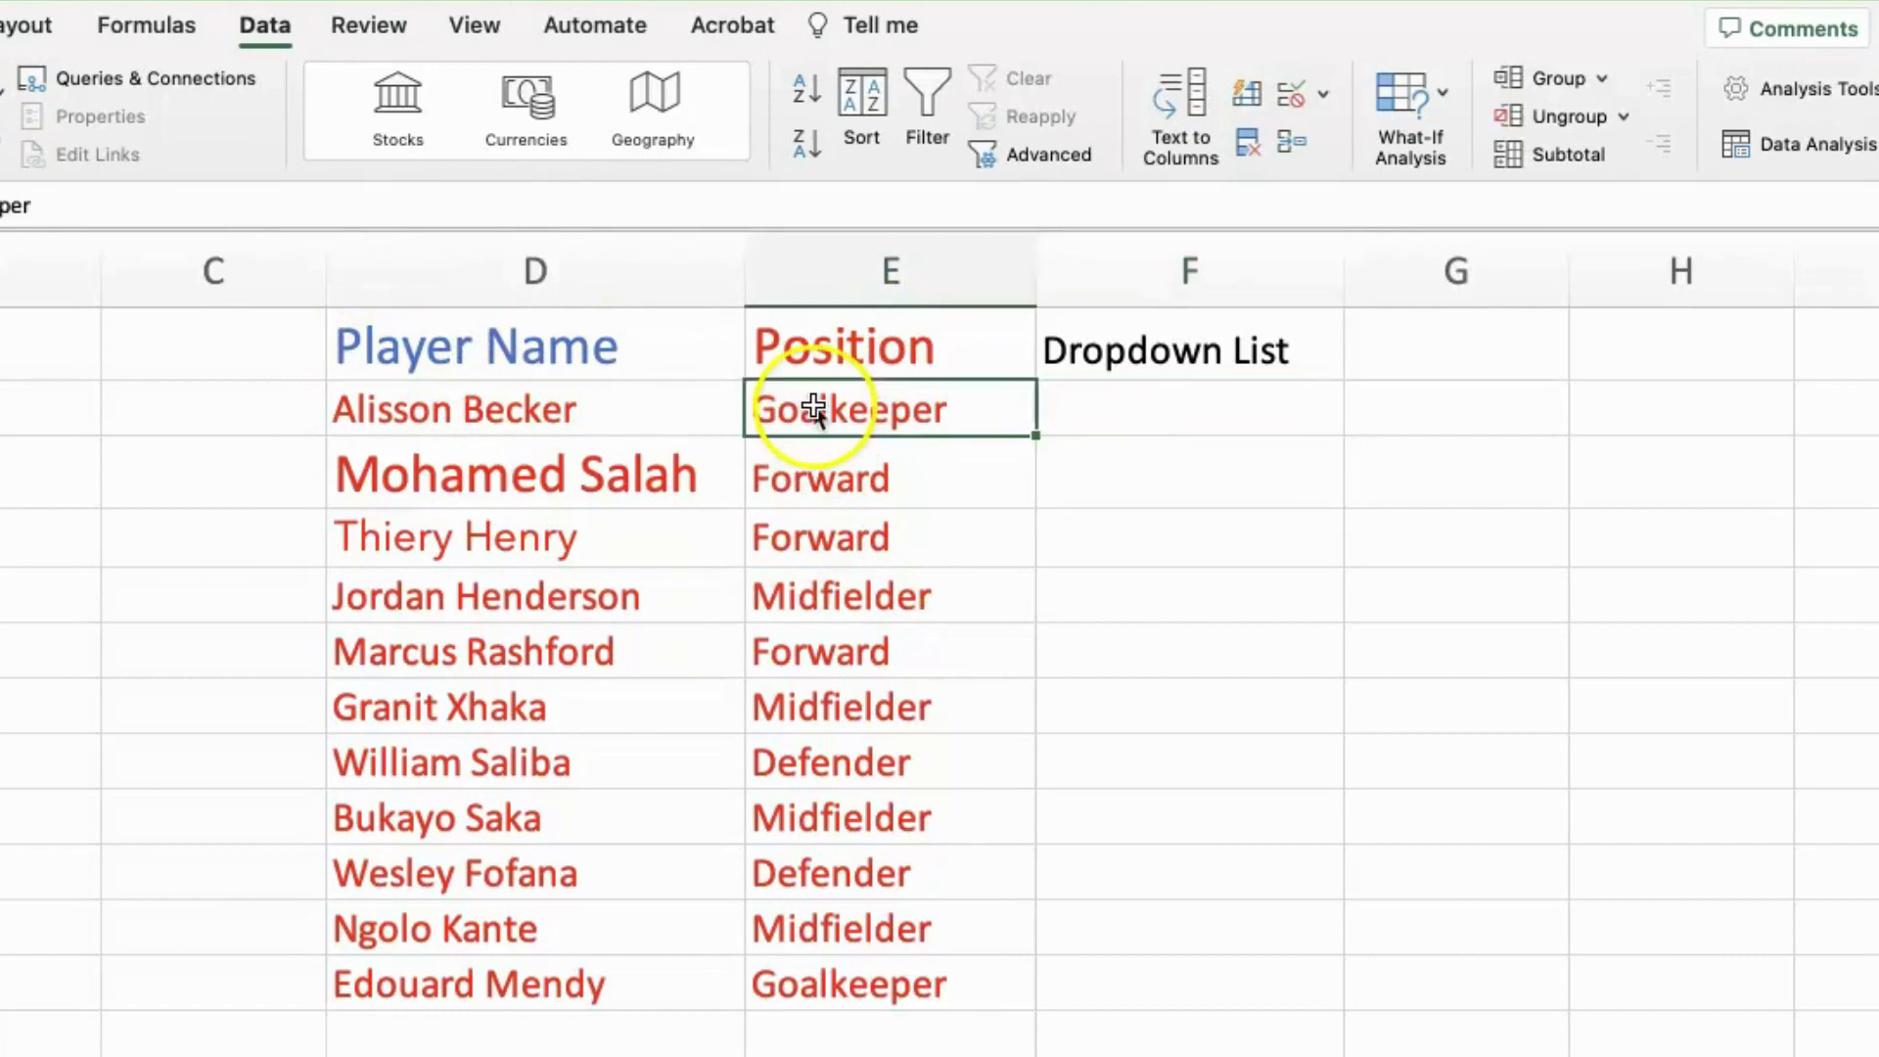
click(934, 264)
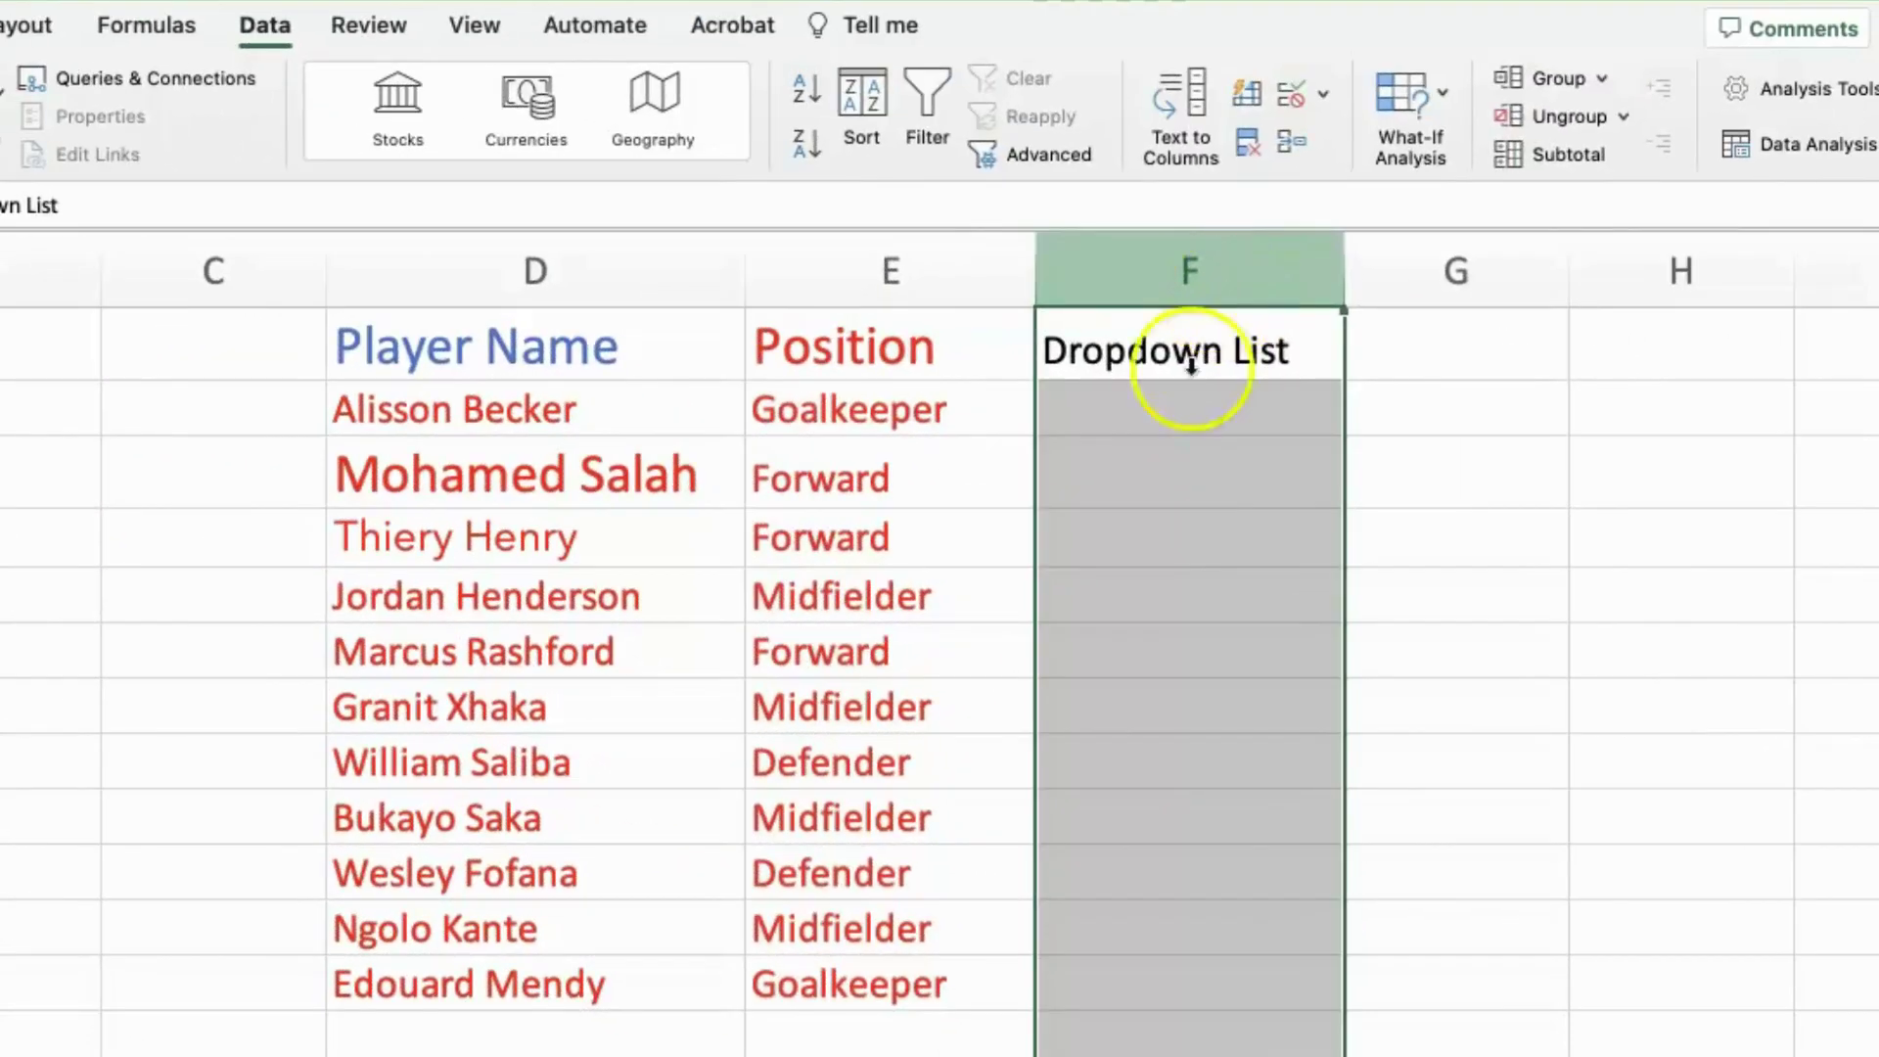
click(1188, 453)
key(ctrl+shift+Down)
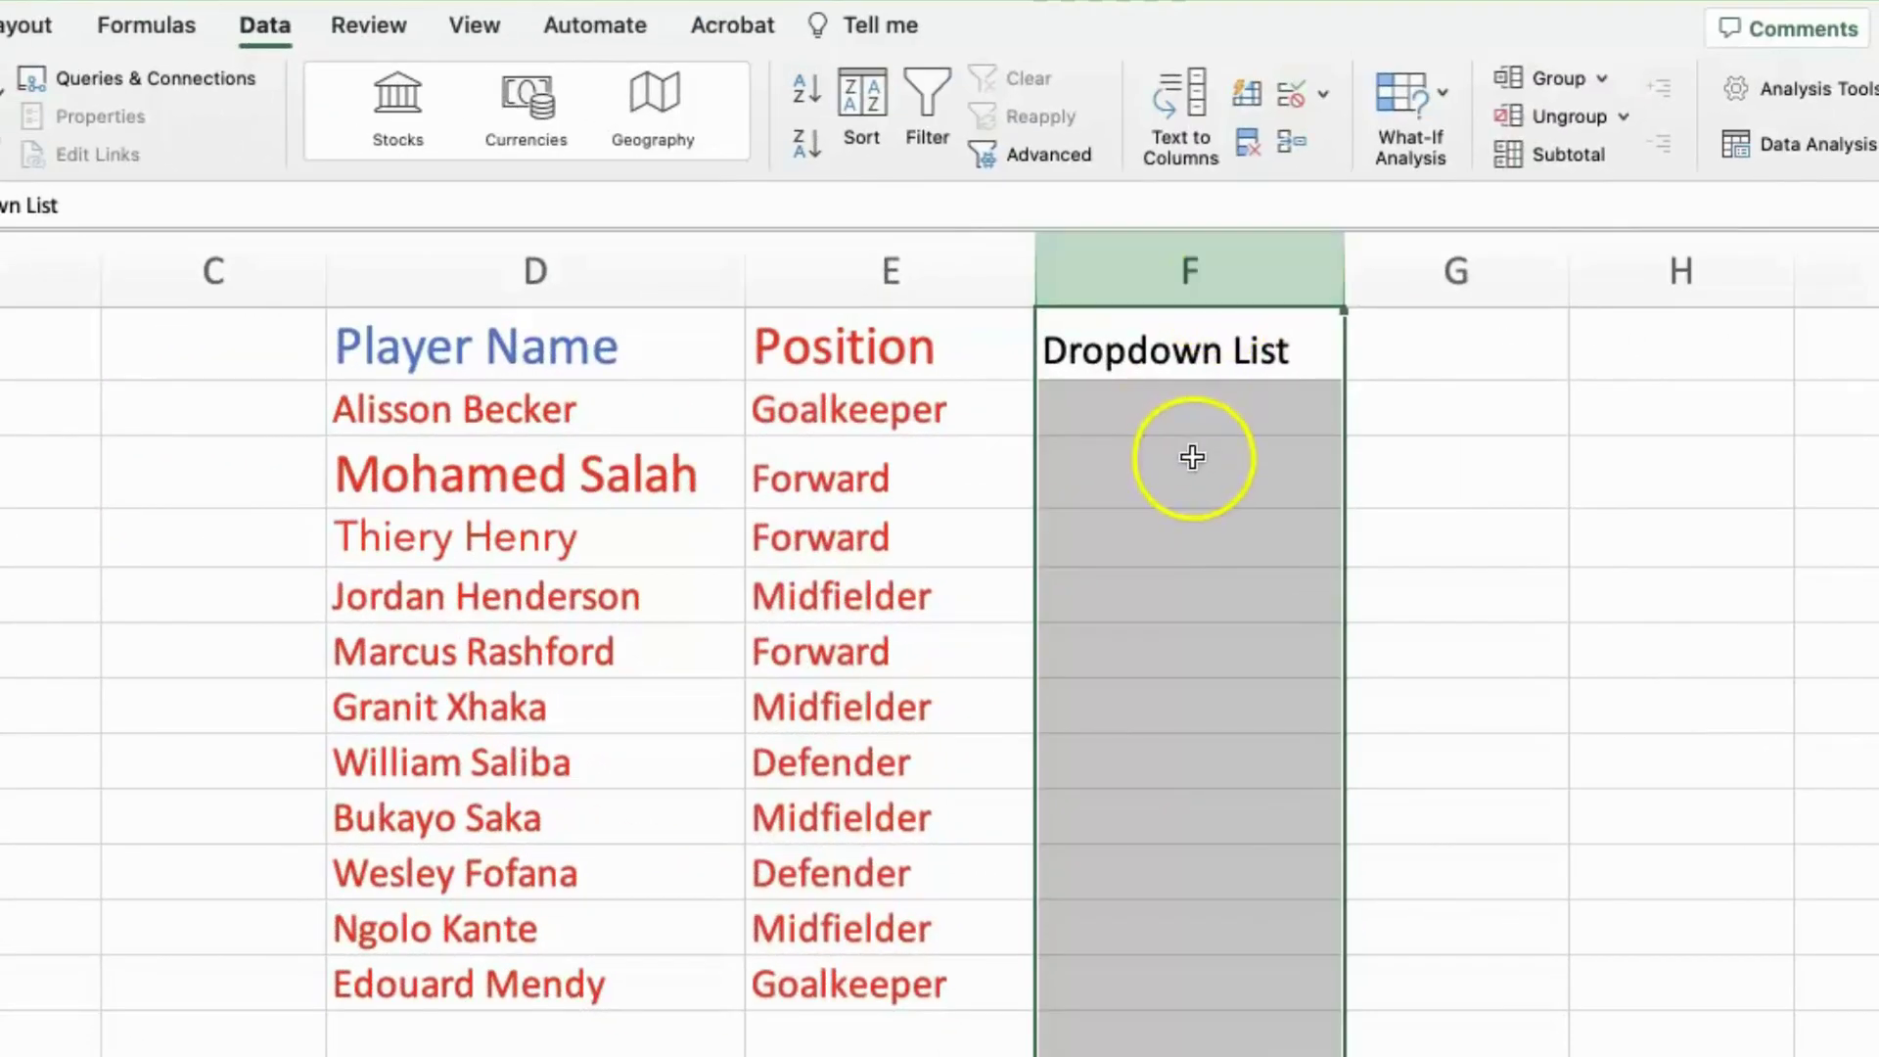
click(1192, 456)
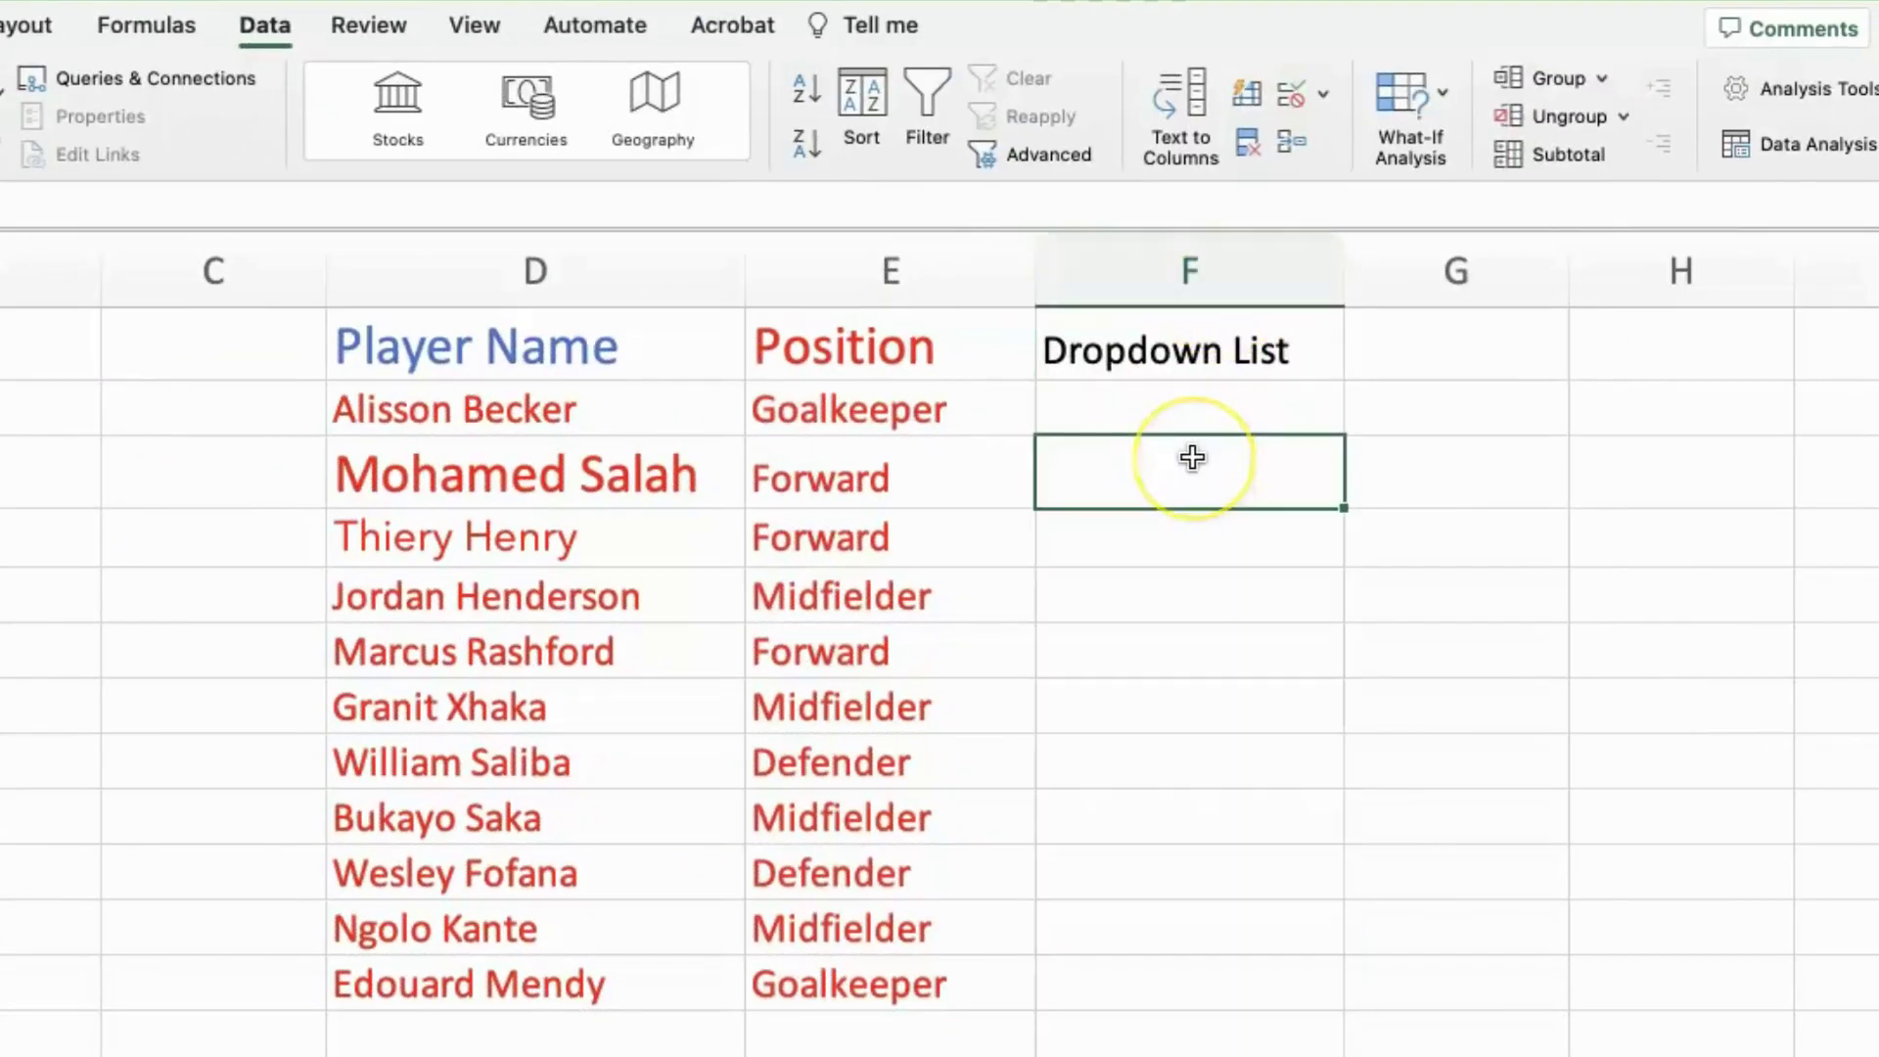
click(1192, 347)
click(1201, 429)
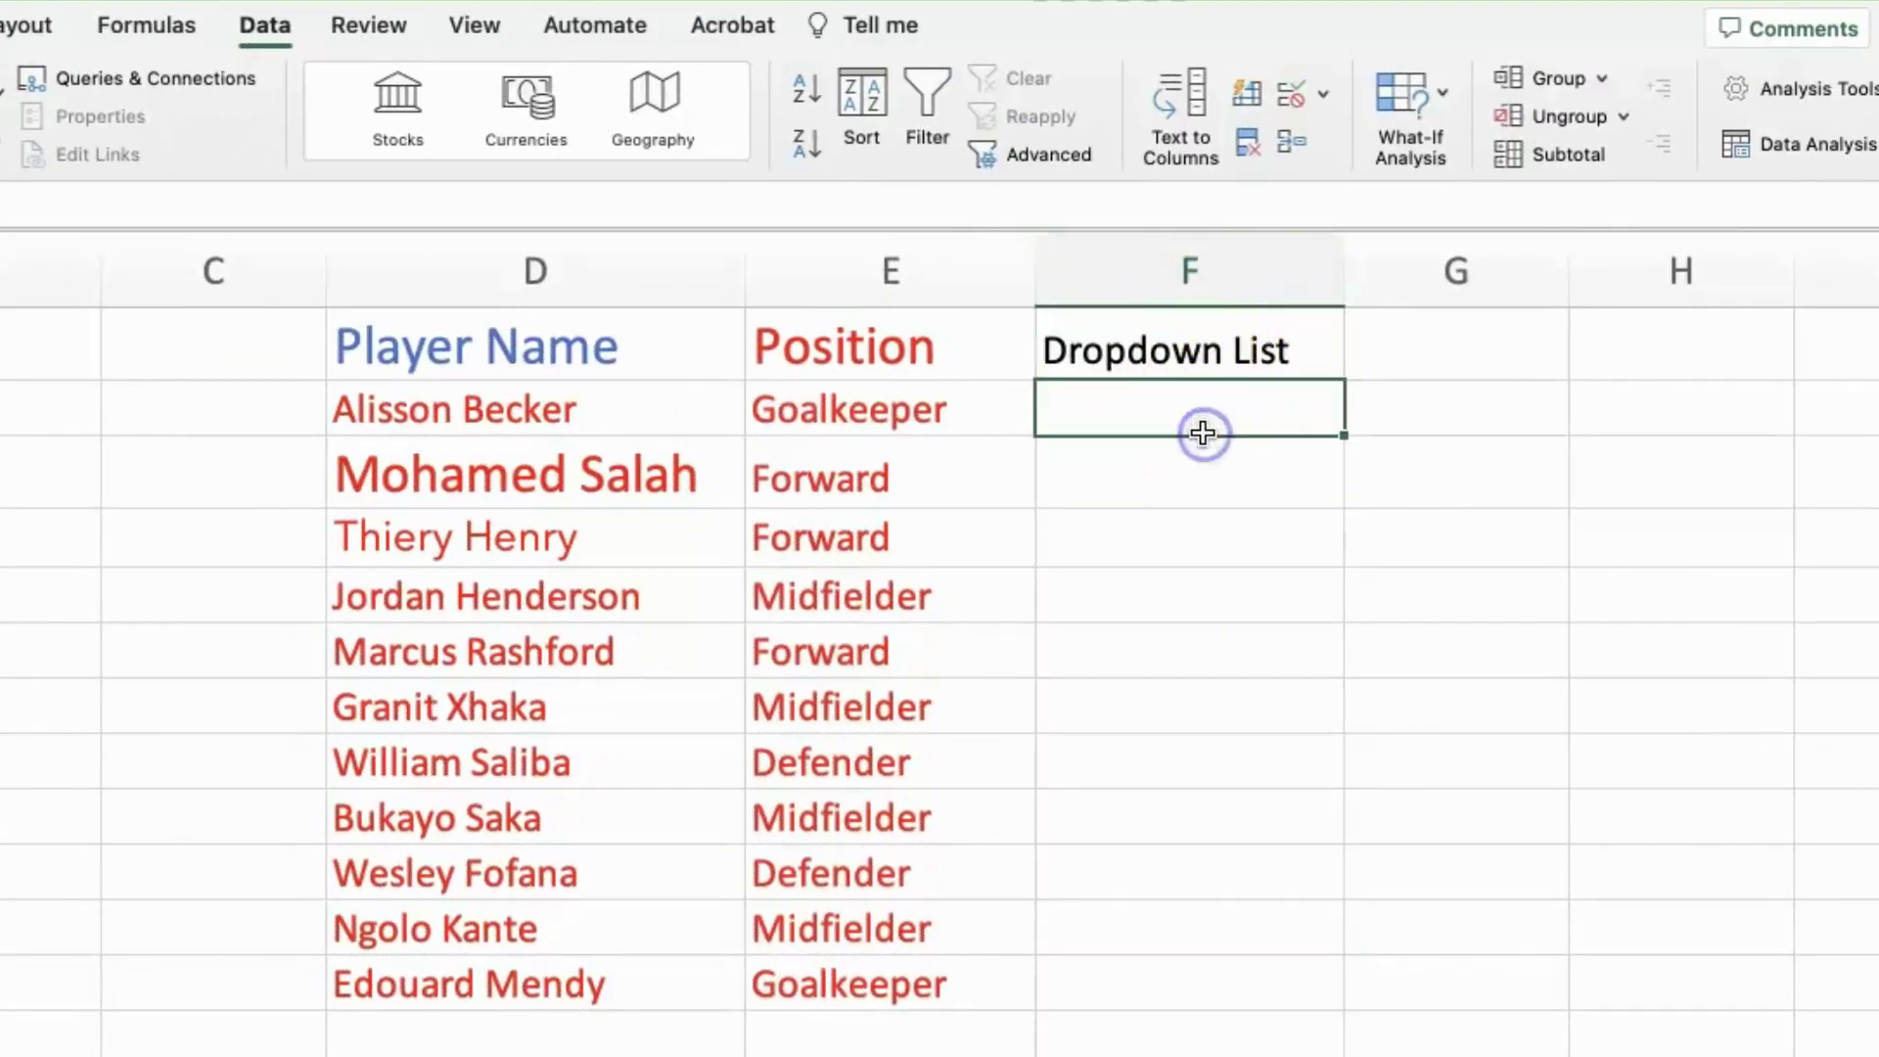
- Select the entire column F beside the player table
click(1202, 493)
click(1165, 400)
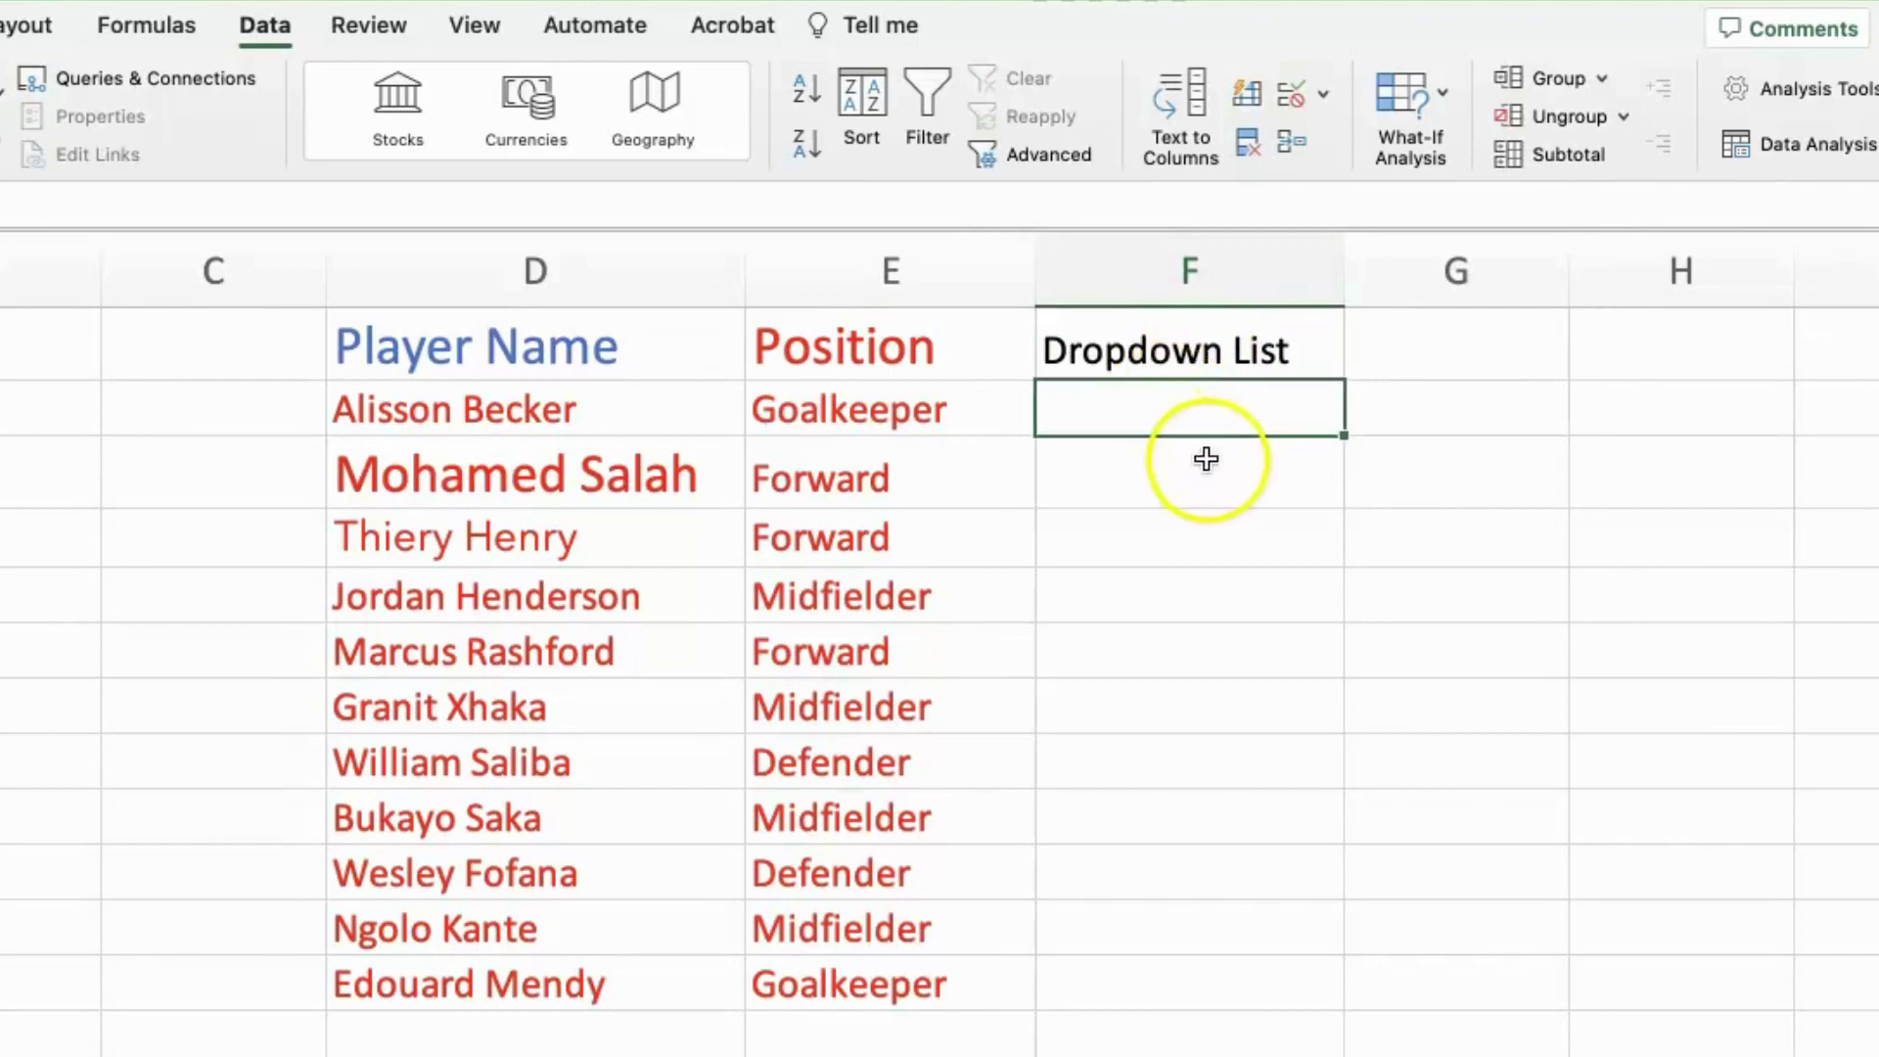
click(1207, 459)
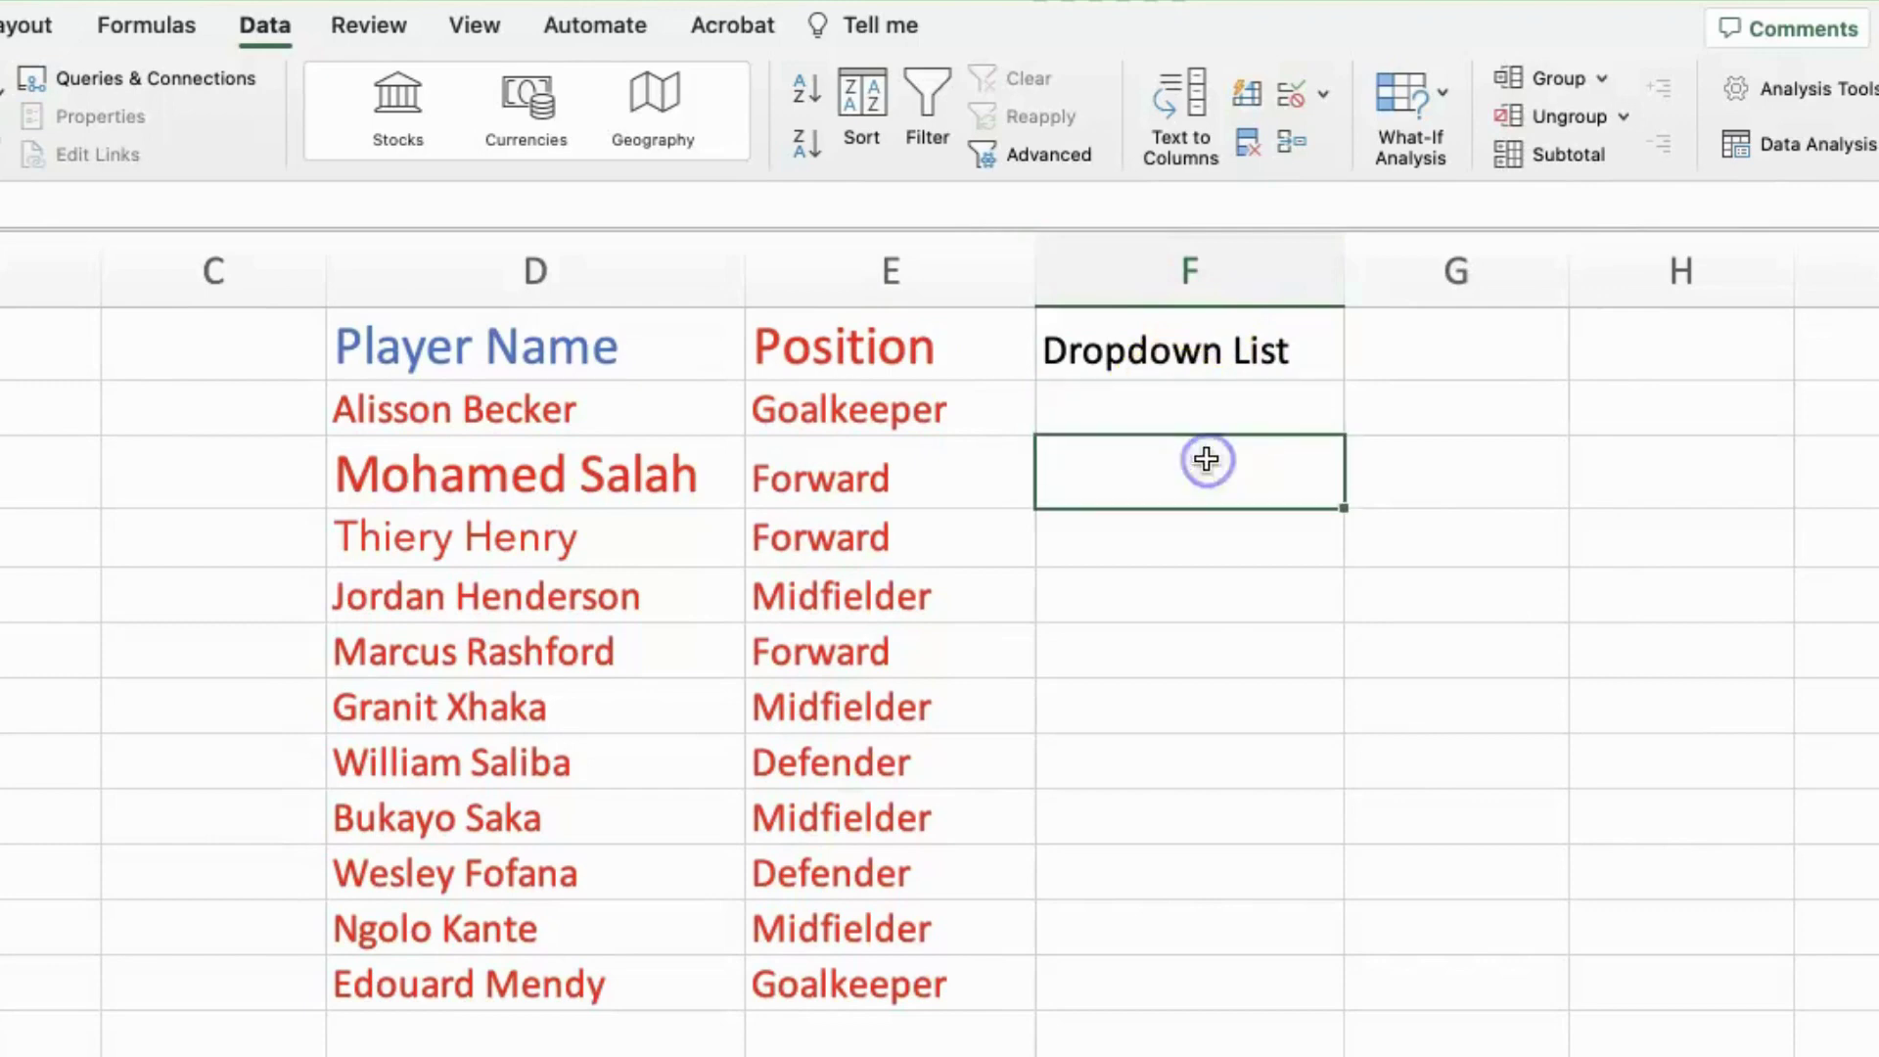
click(1230, 413)
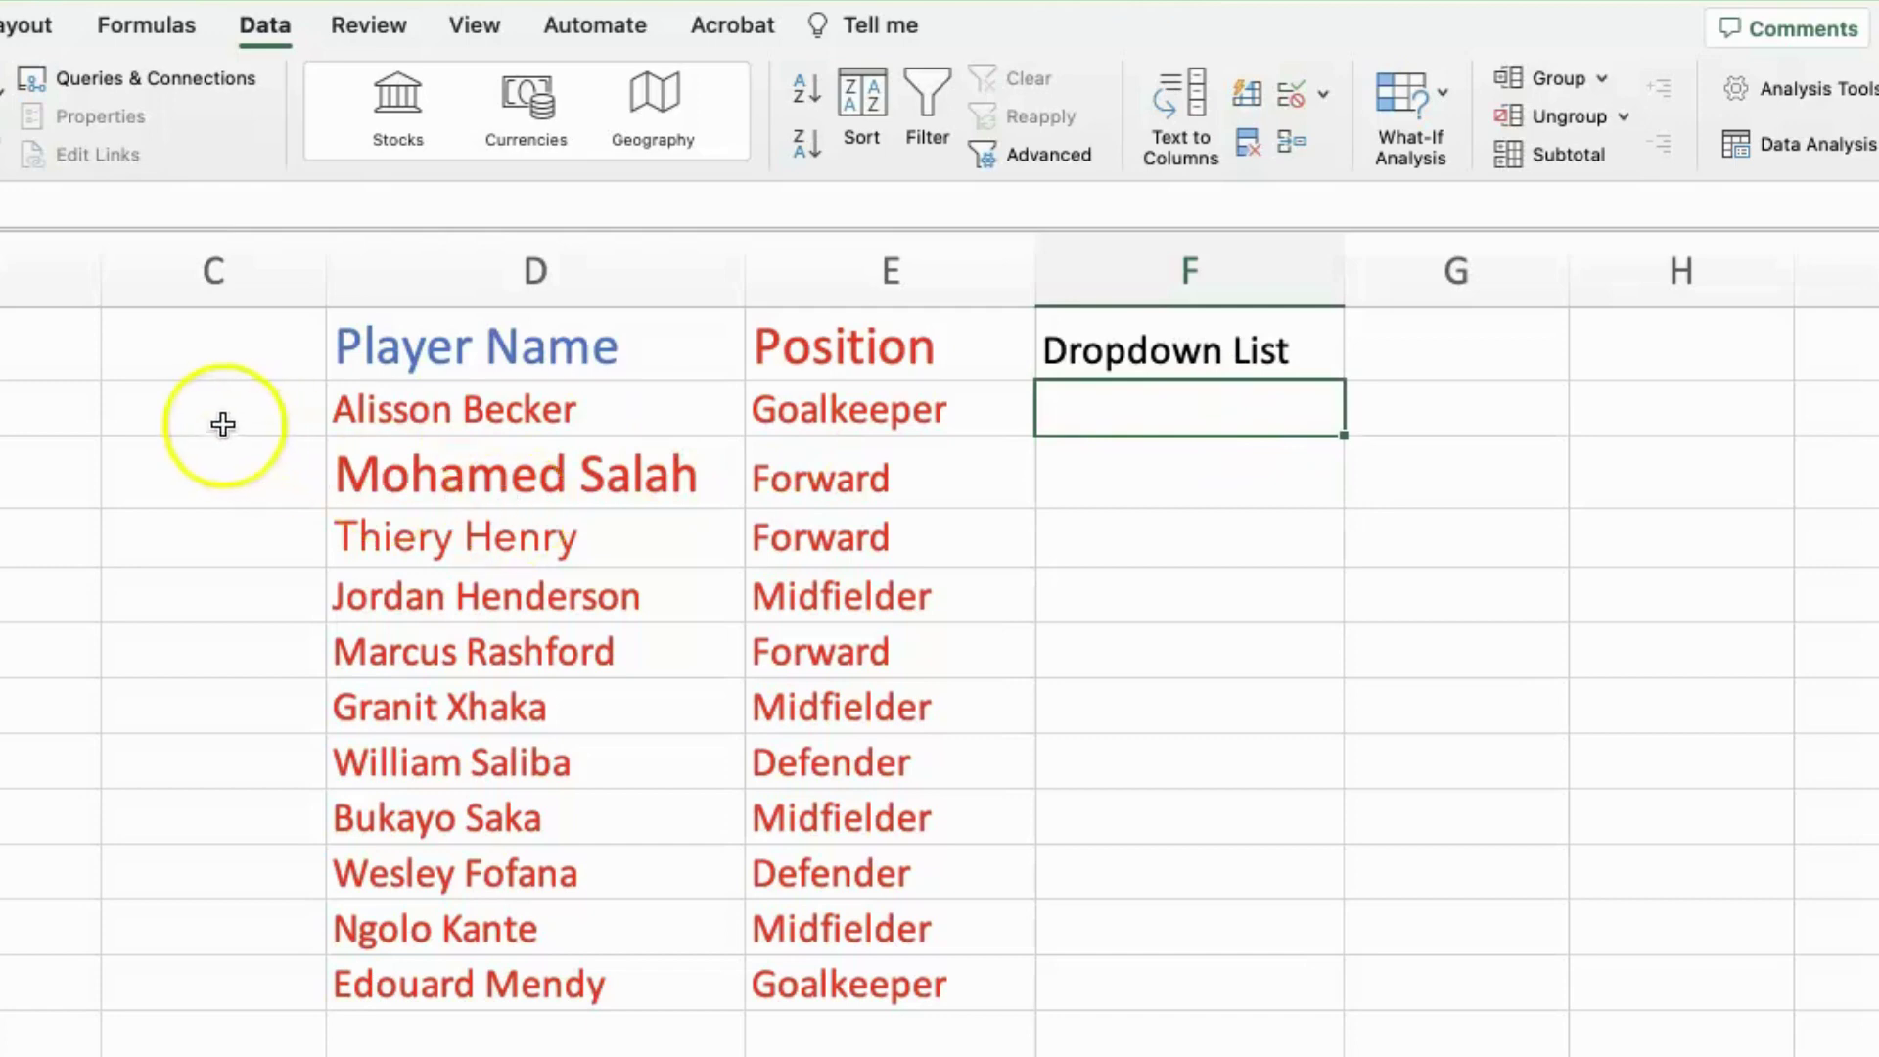
click(267, 39)
click(265, 33)
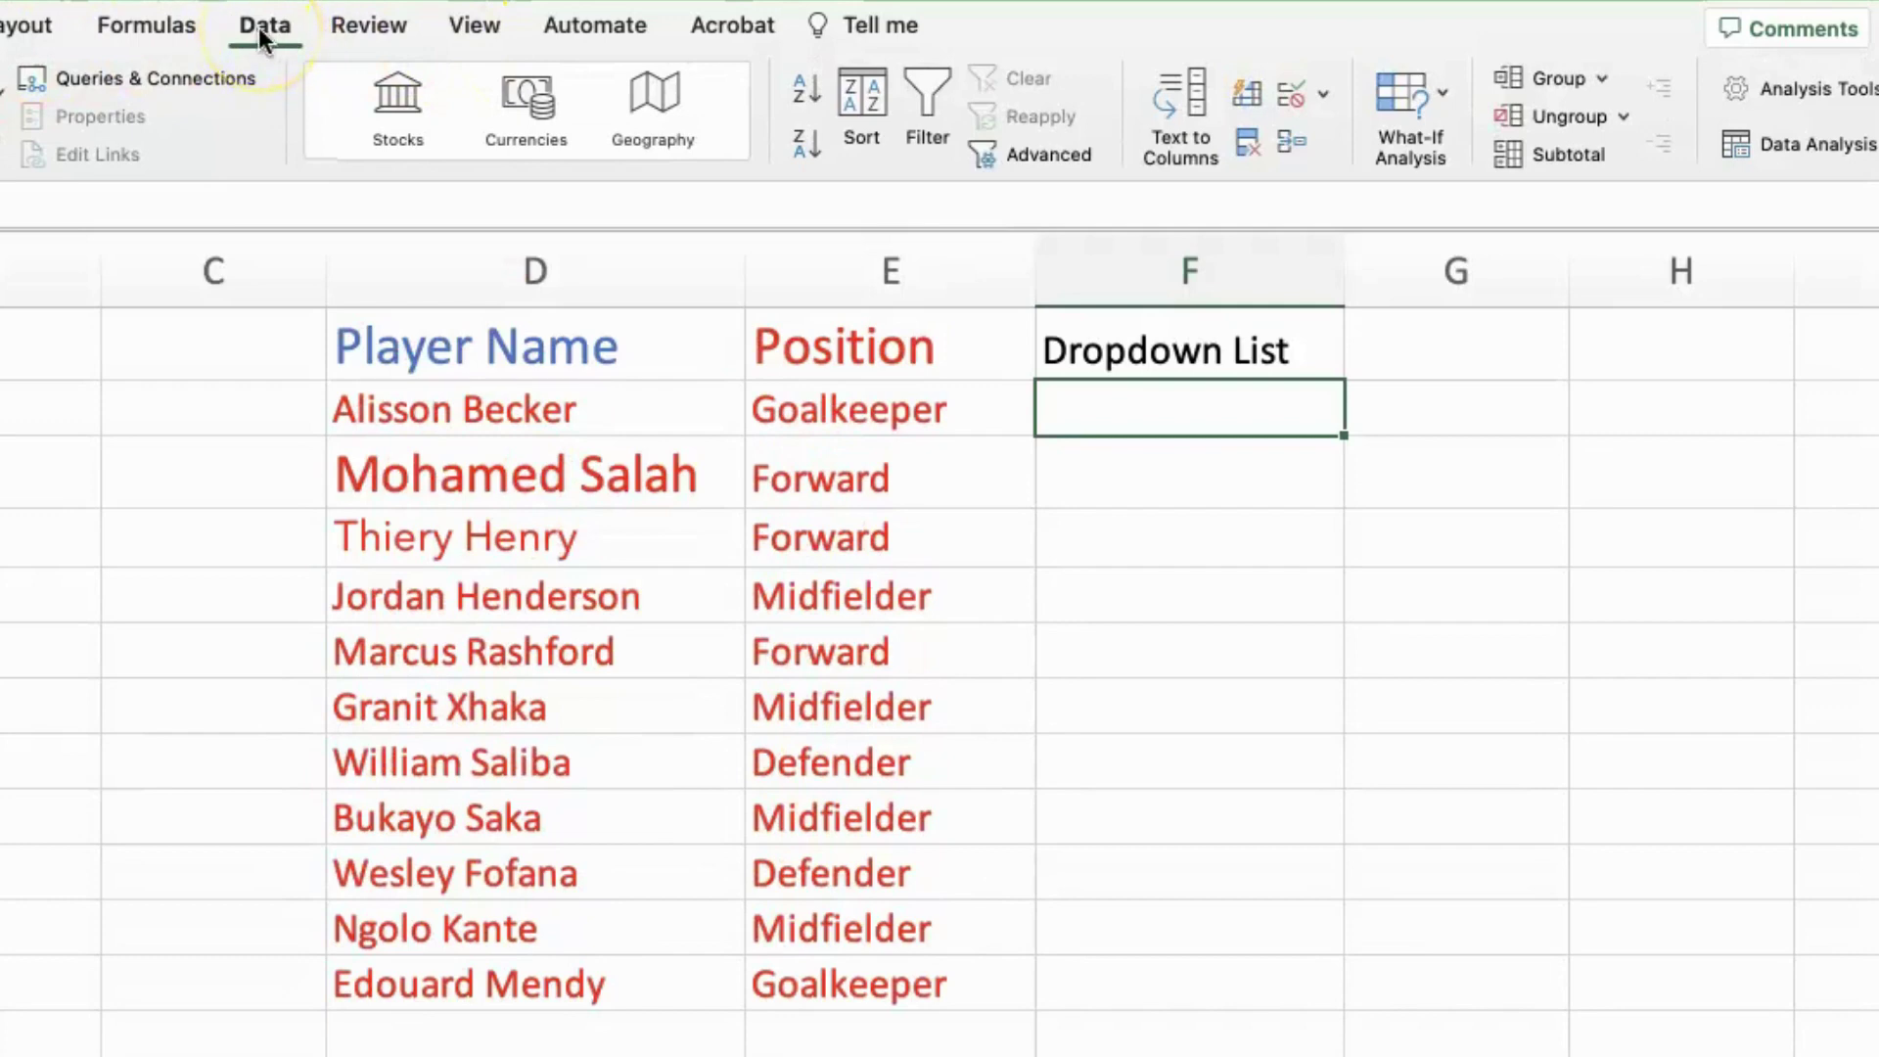
click(1319, 275)
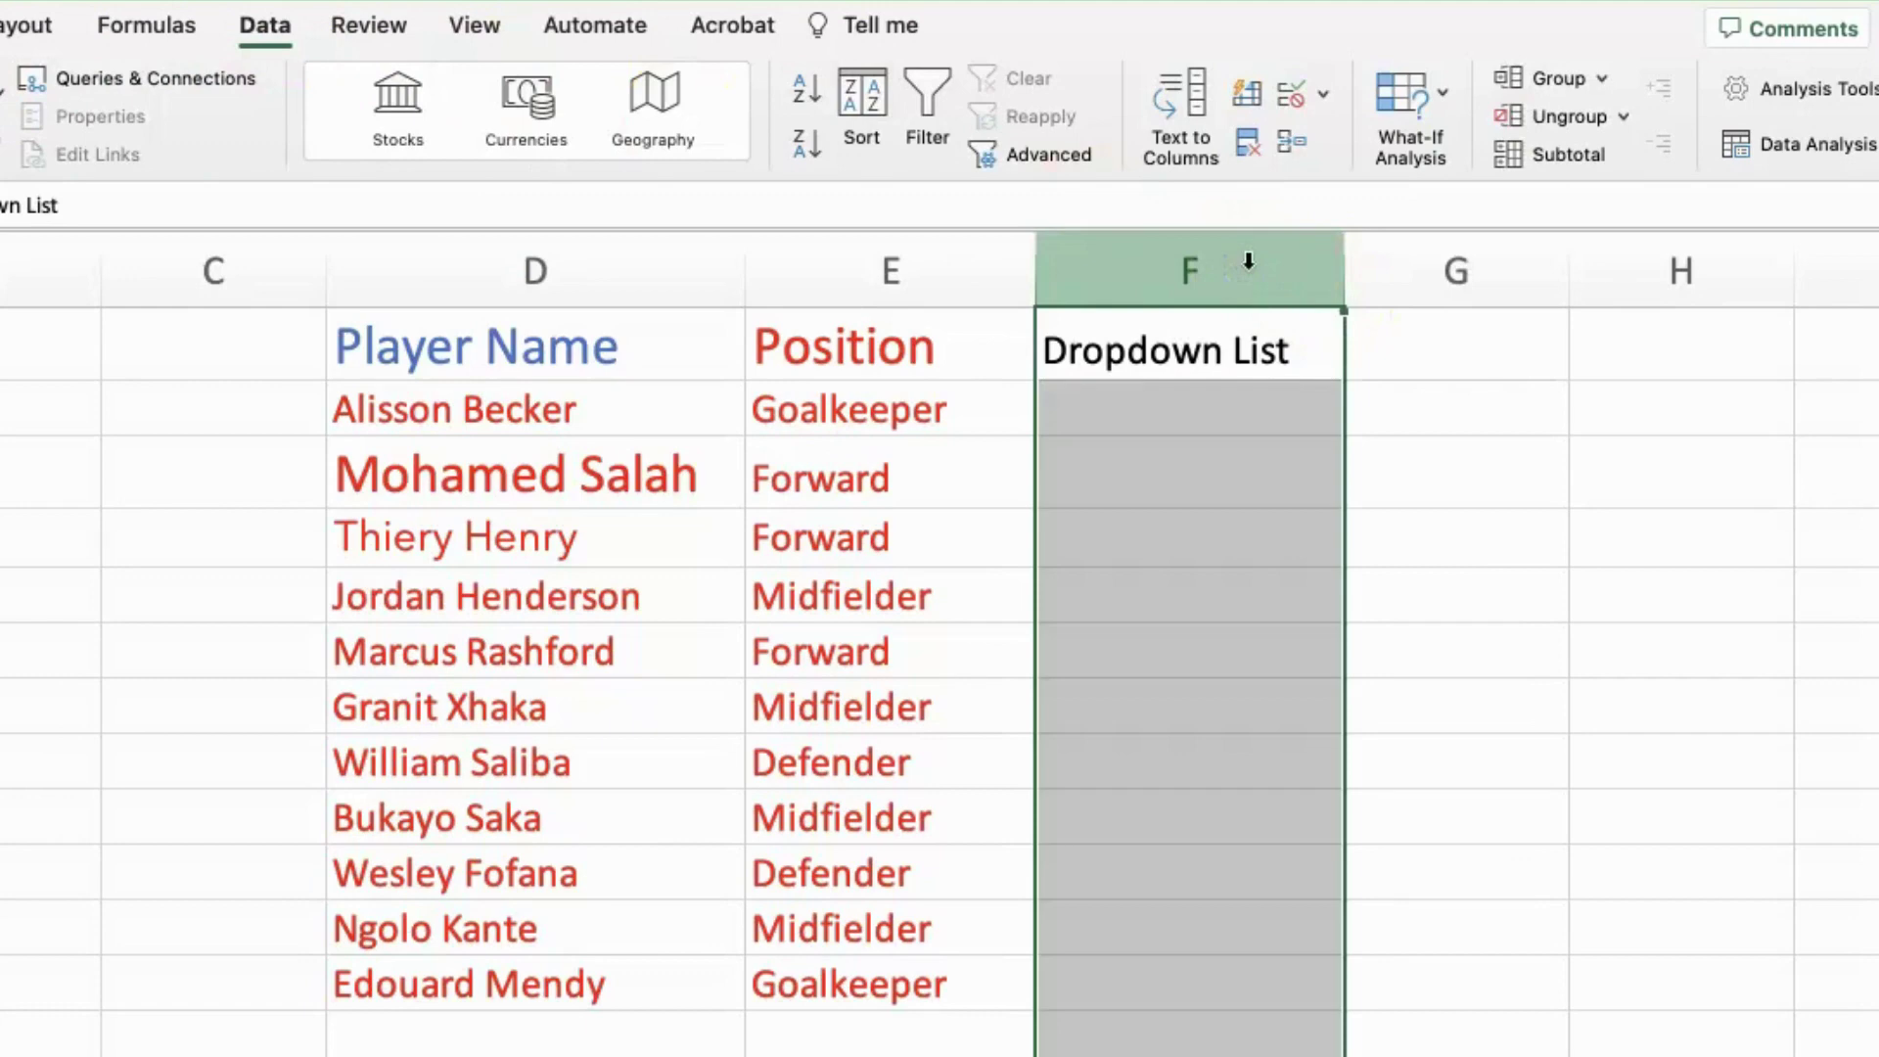
- Create a Data Validation rule for column F that allows a List, with the Source box ready
click(1293, 95)
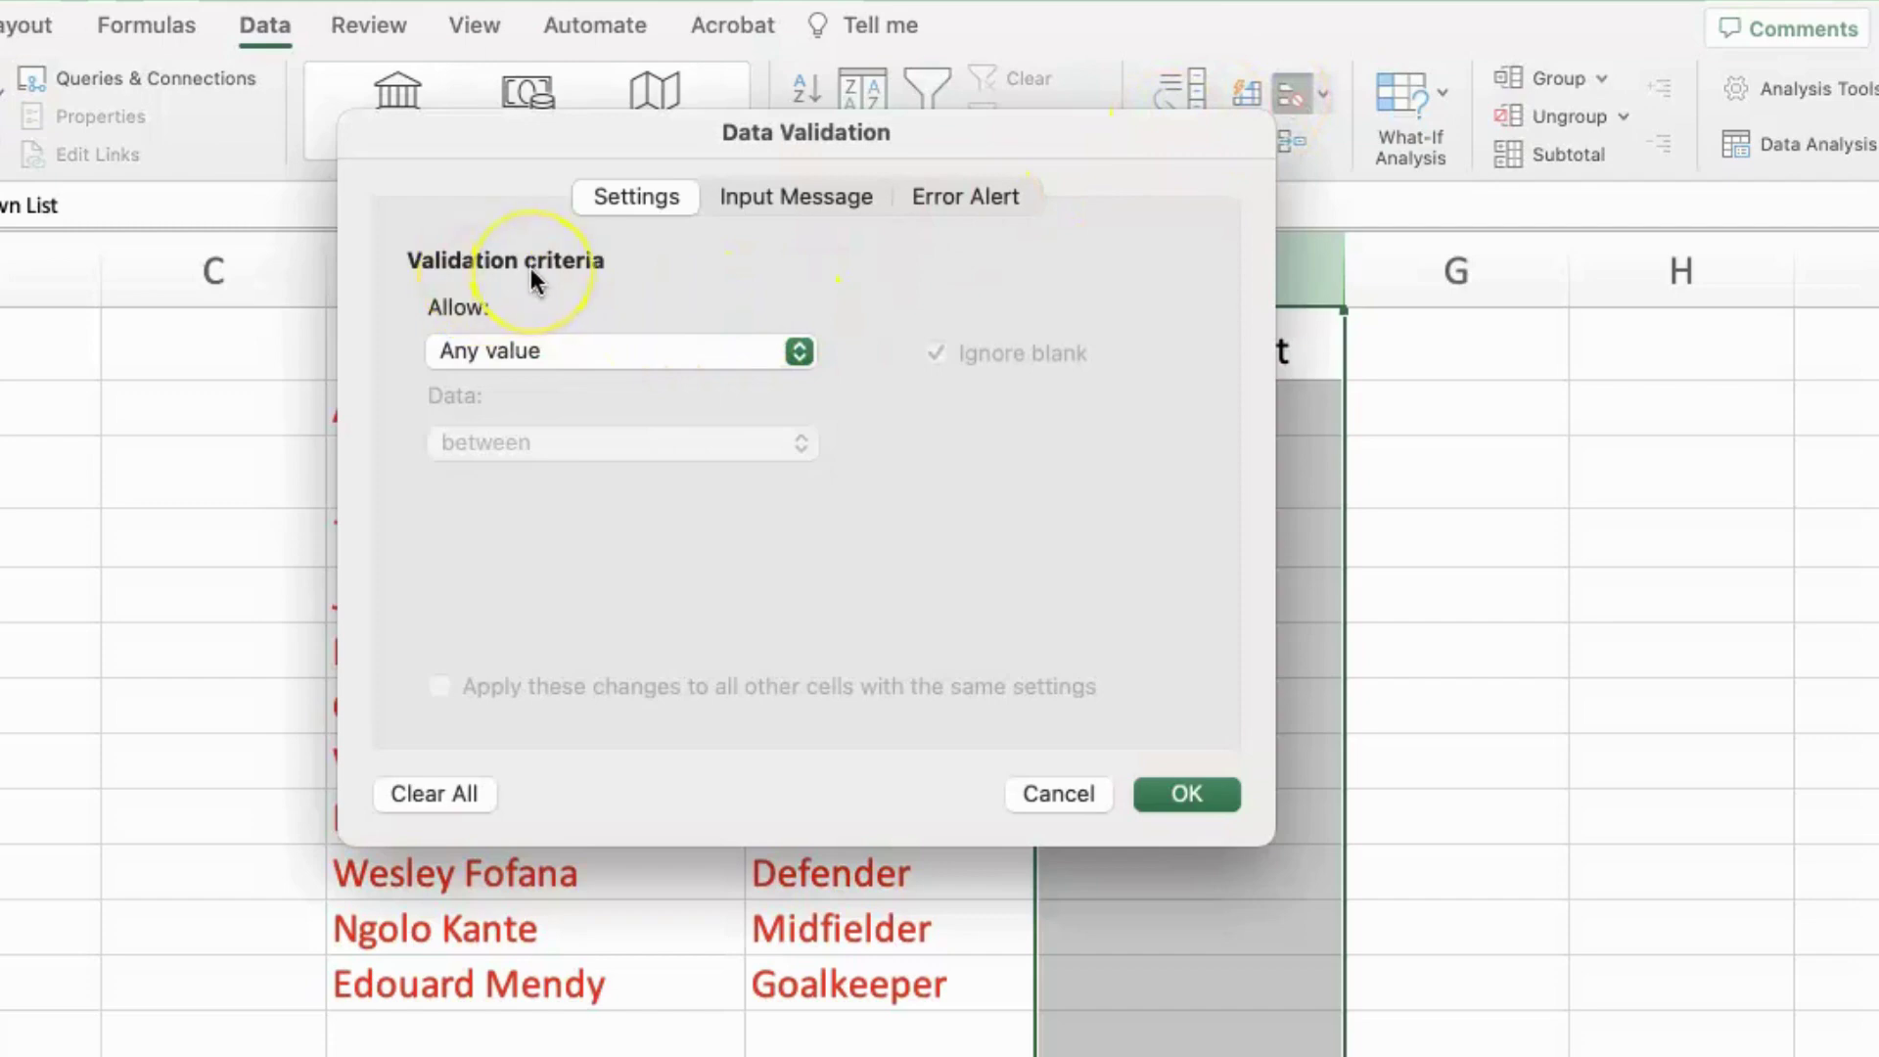
click(572, 355)
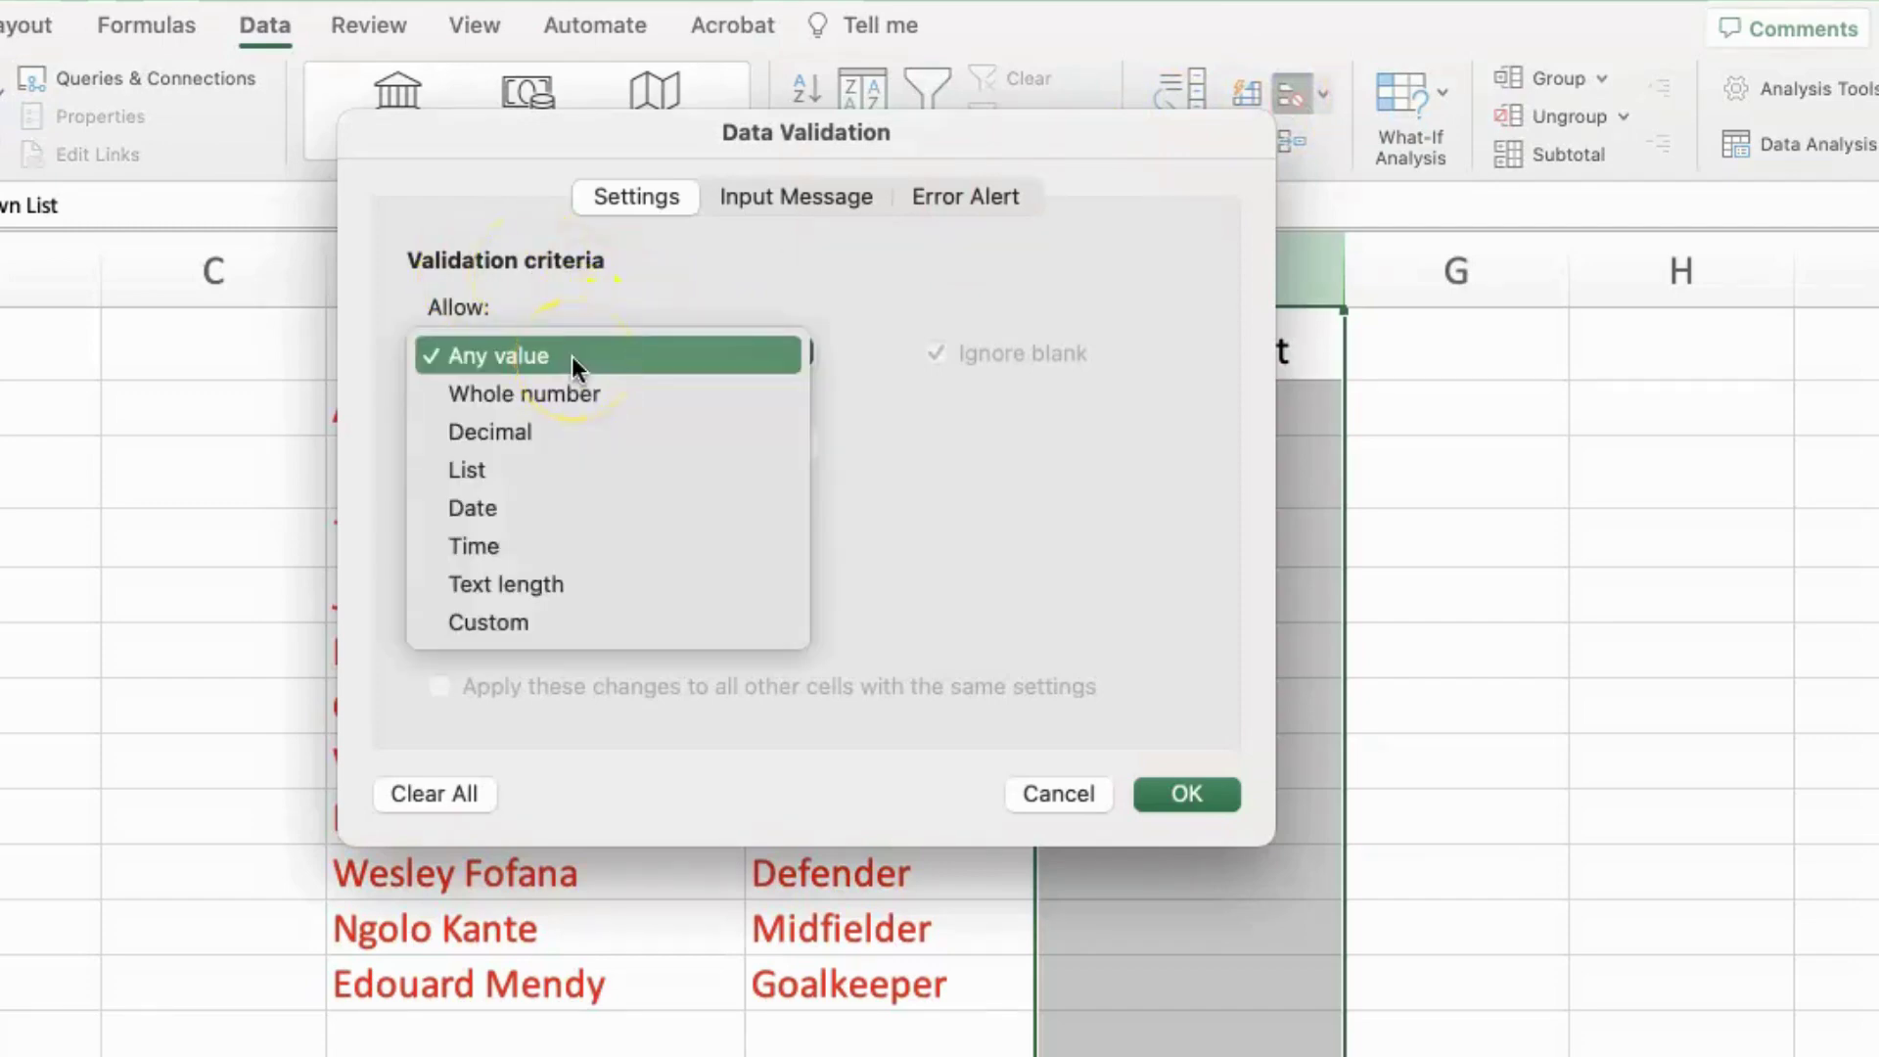
click(501, 470)
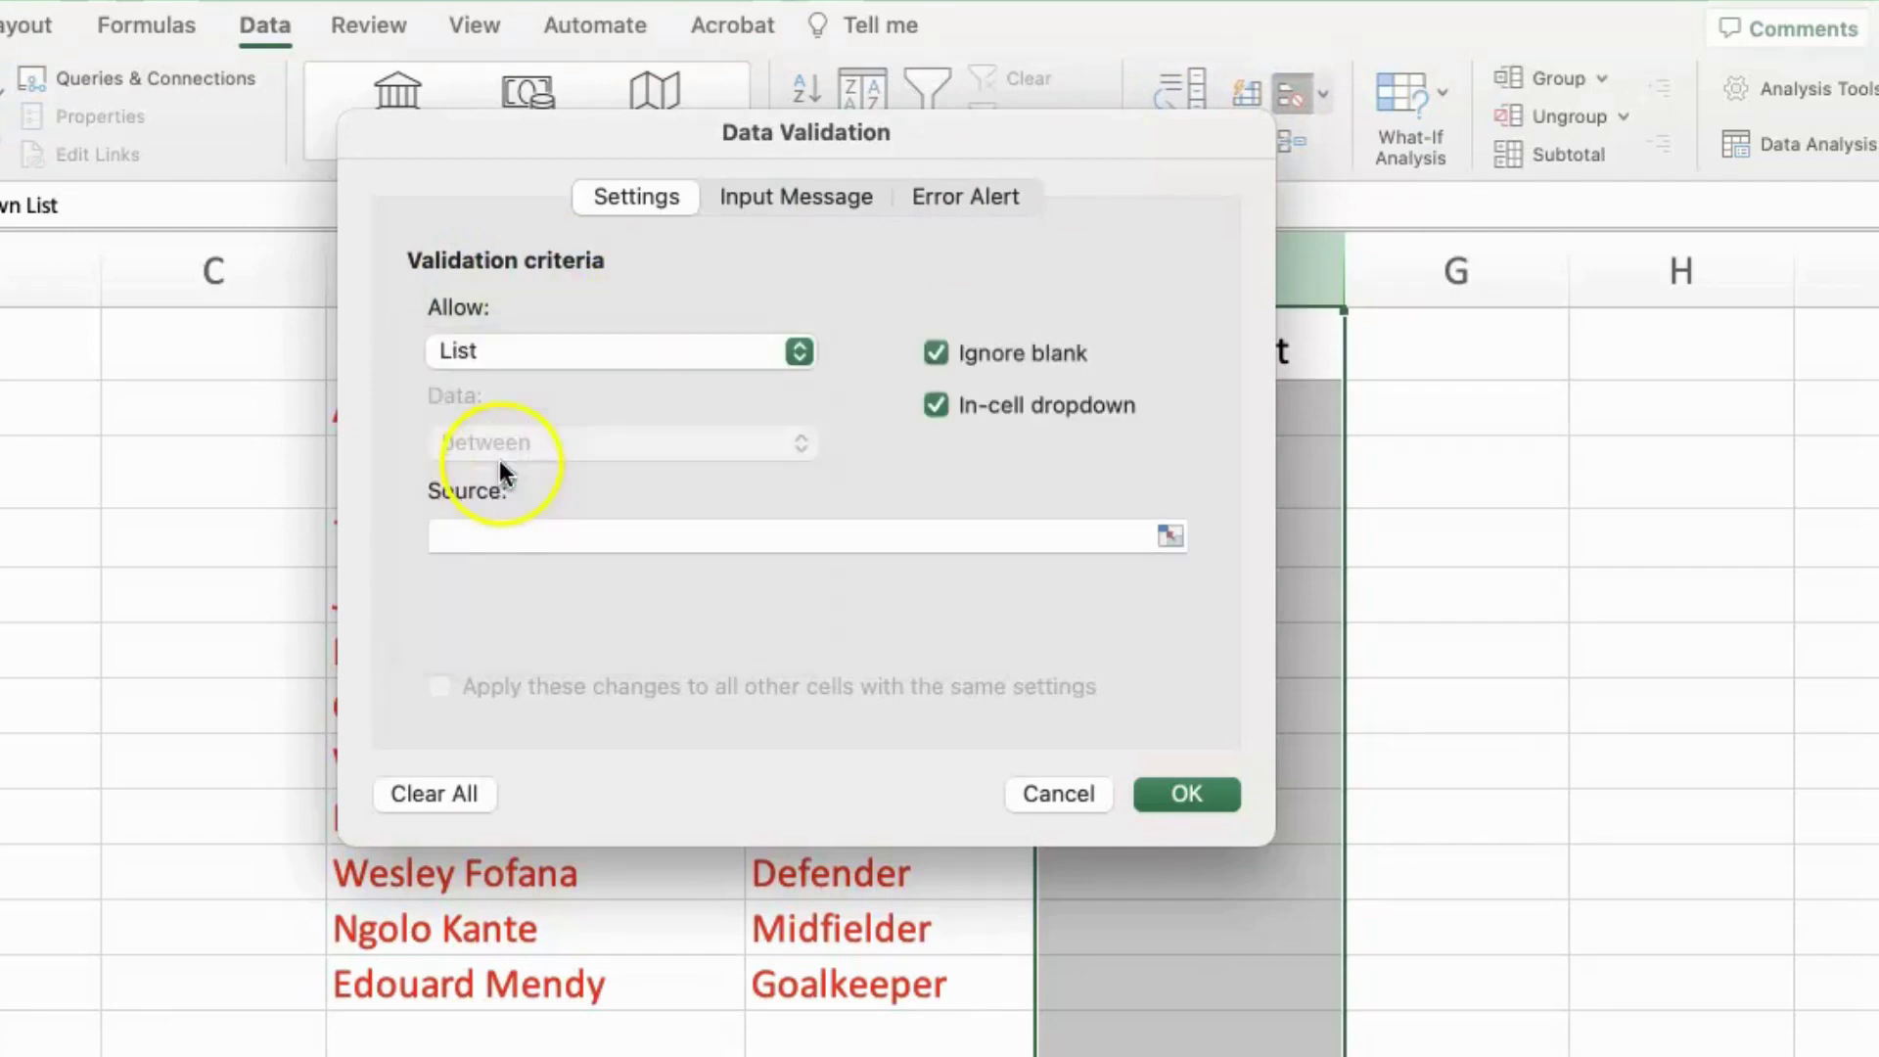
click(477, 533)
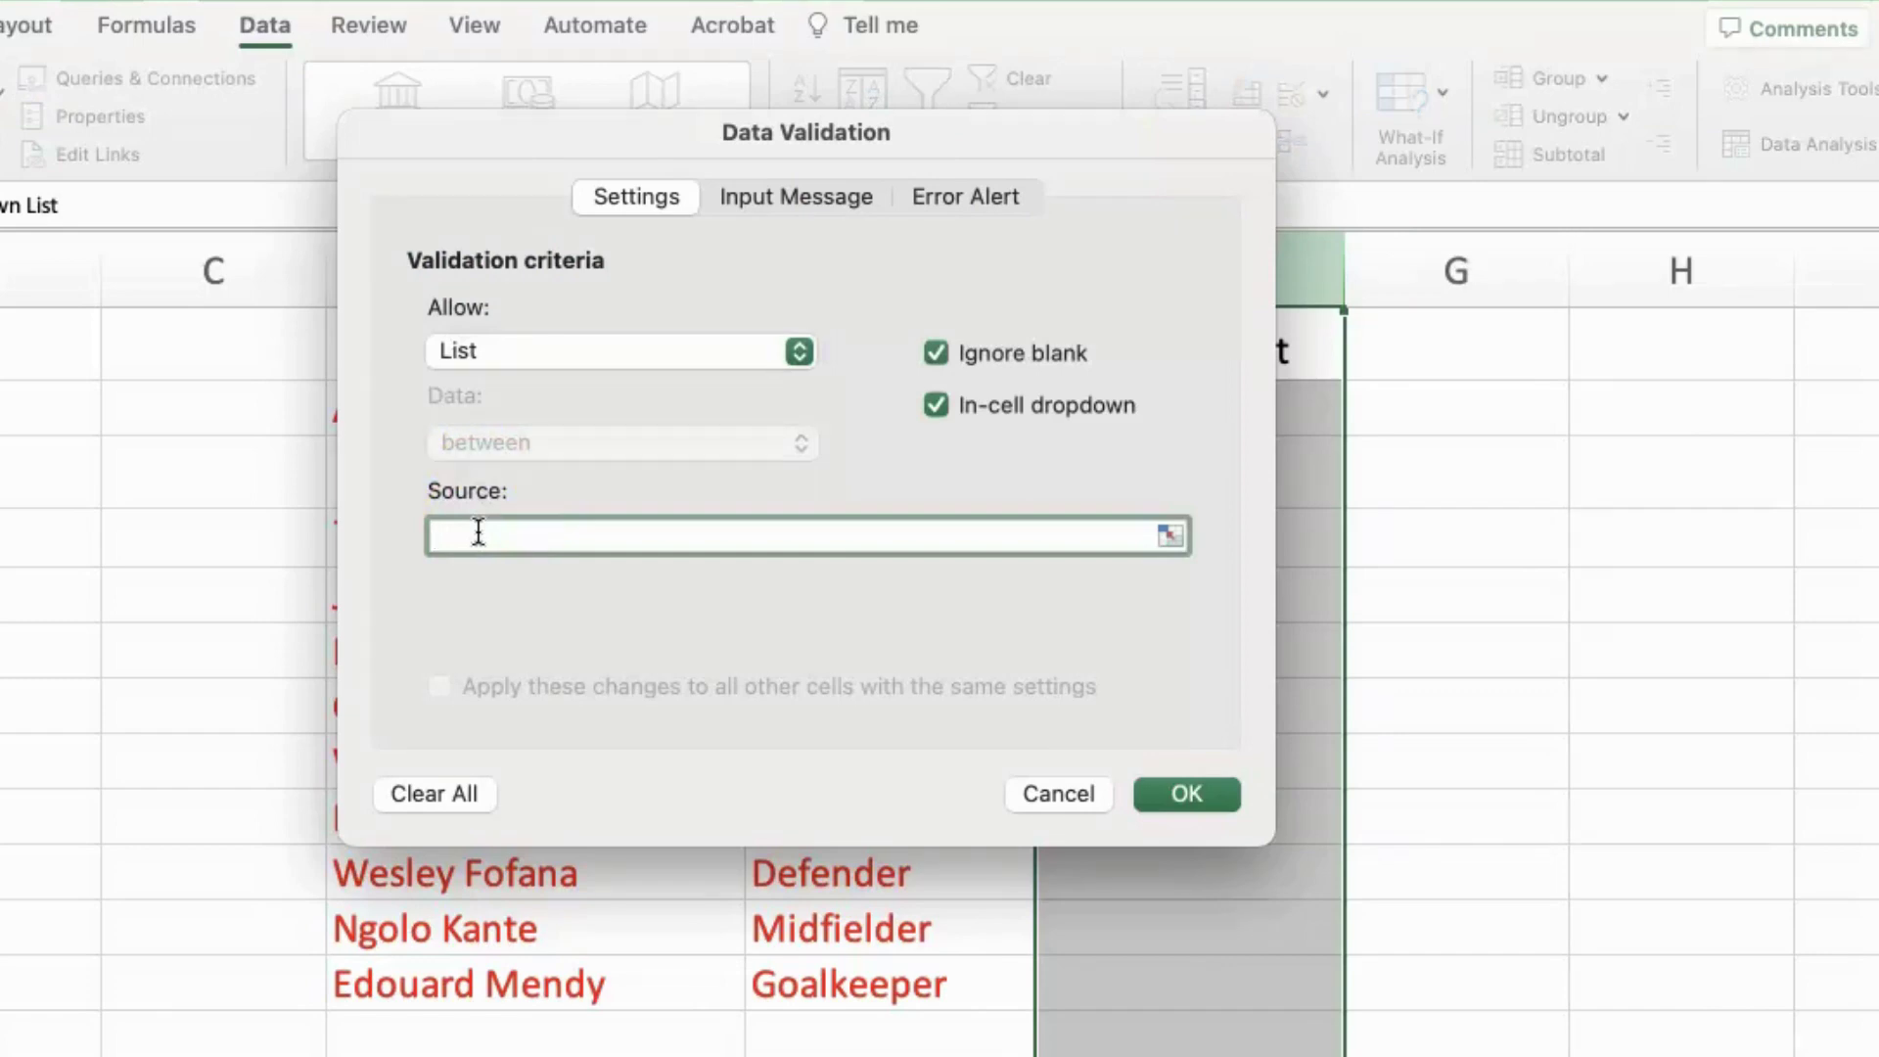
- Set the list source to 'Goalkeeper, Defender, Midfielder, Forward' and confirm the rule
text(Goalkeeper, Def)
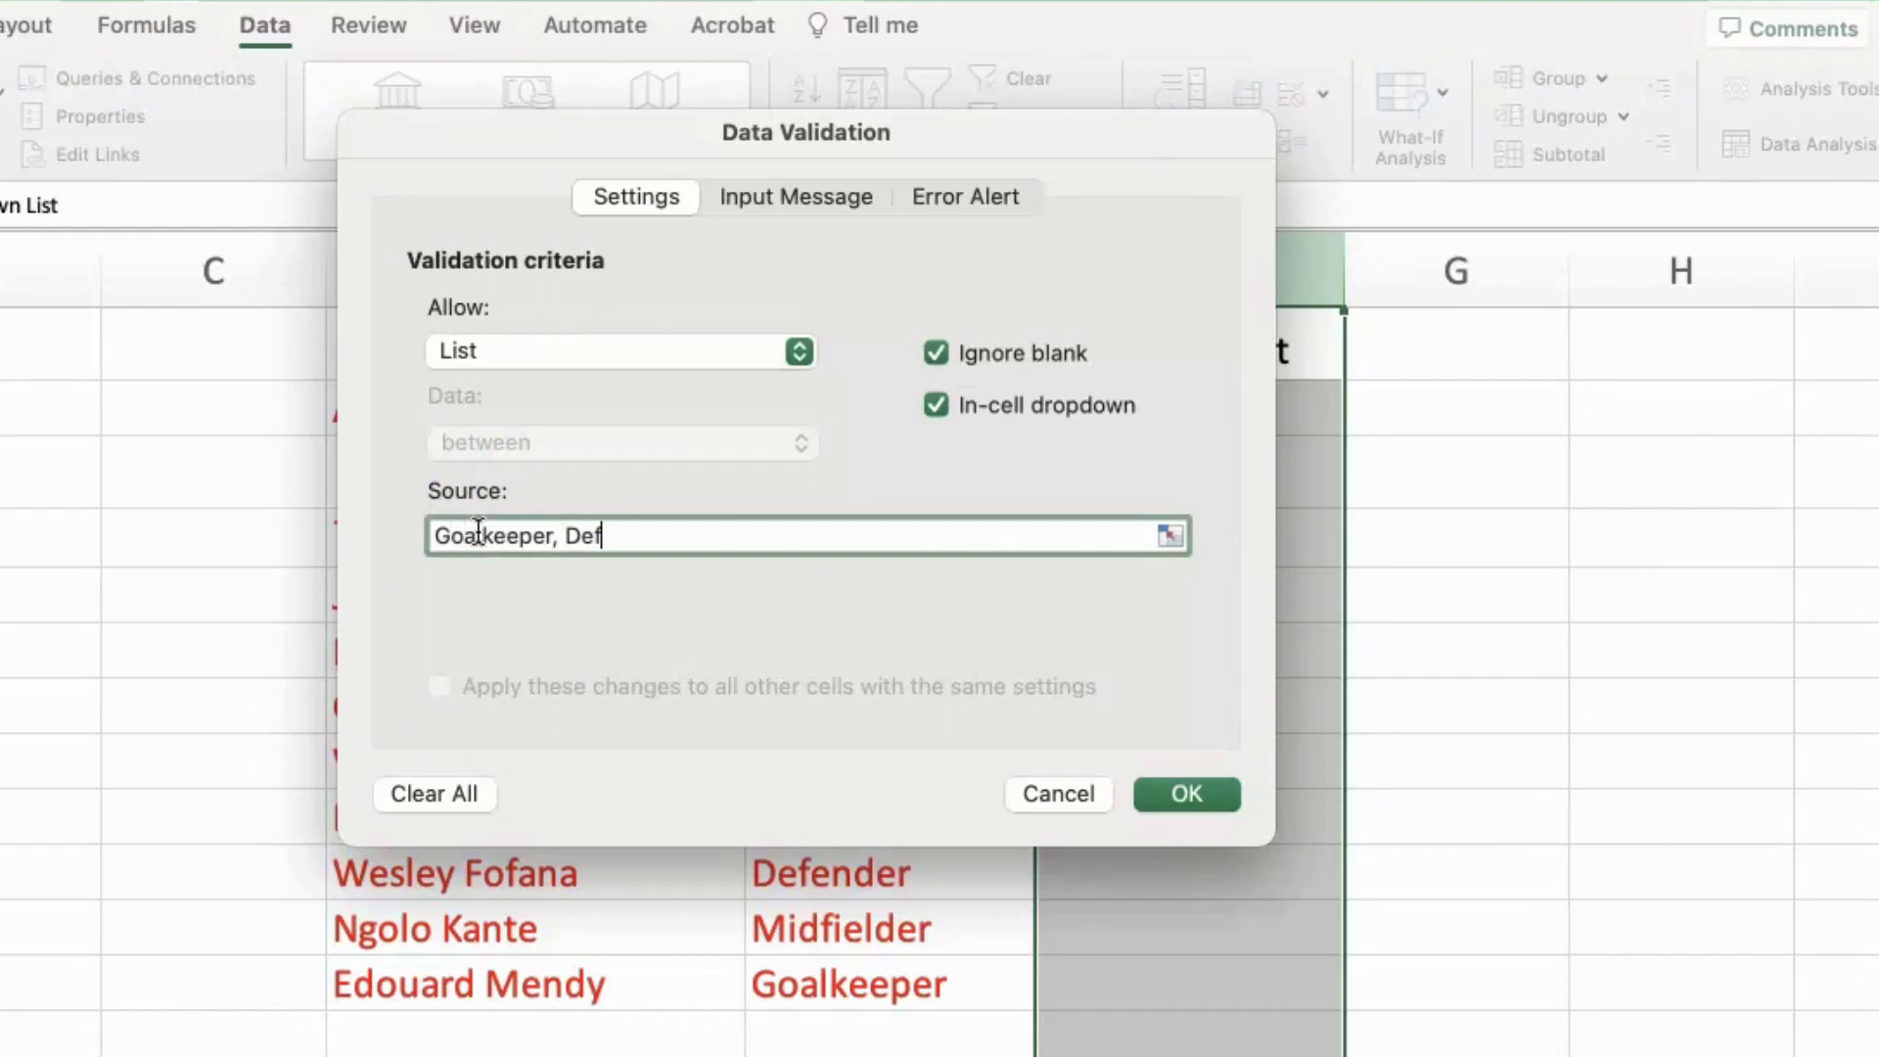
text(ender, Midfielder)
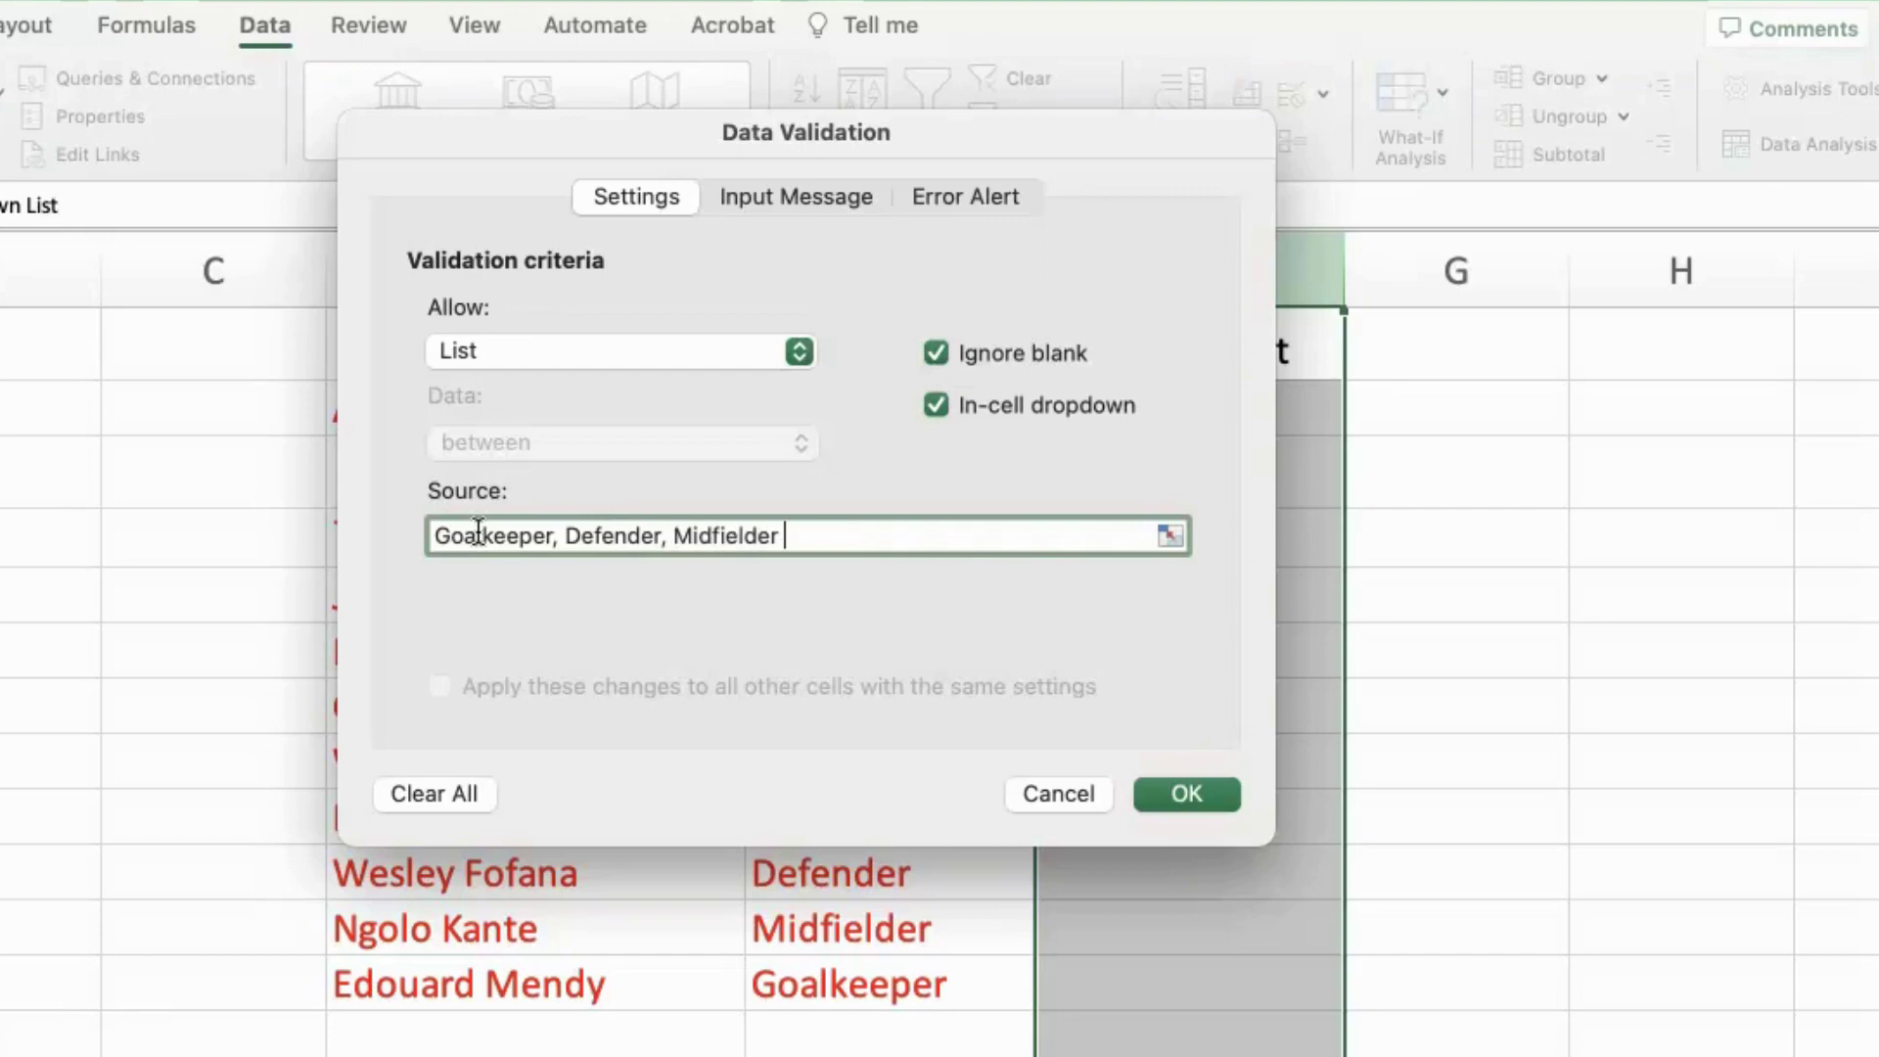
text(, Forward)
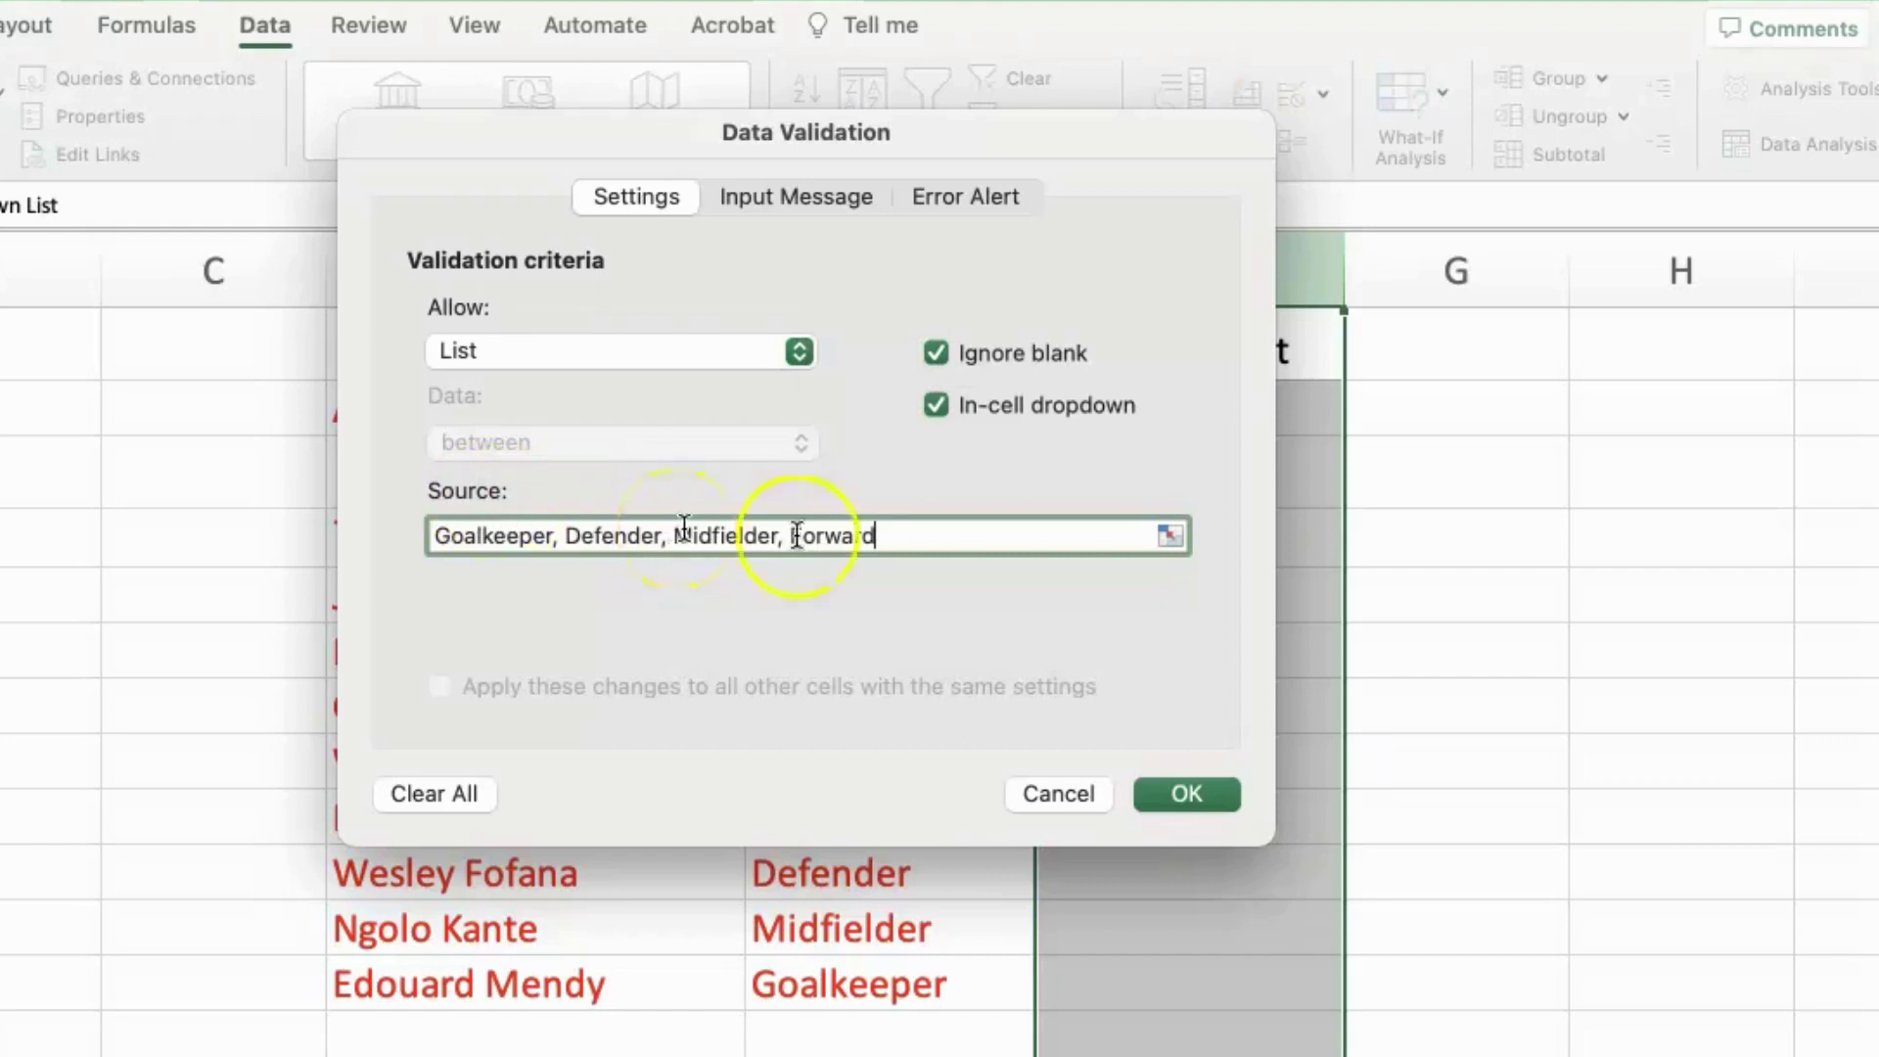
click(1179, 794)
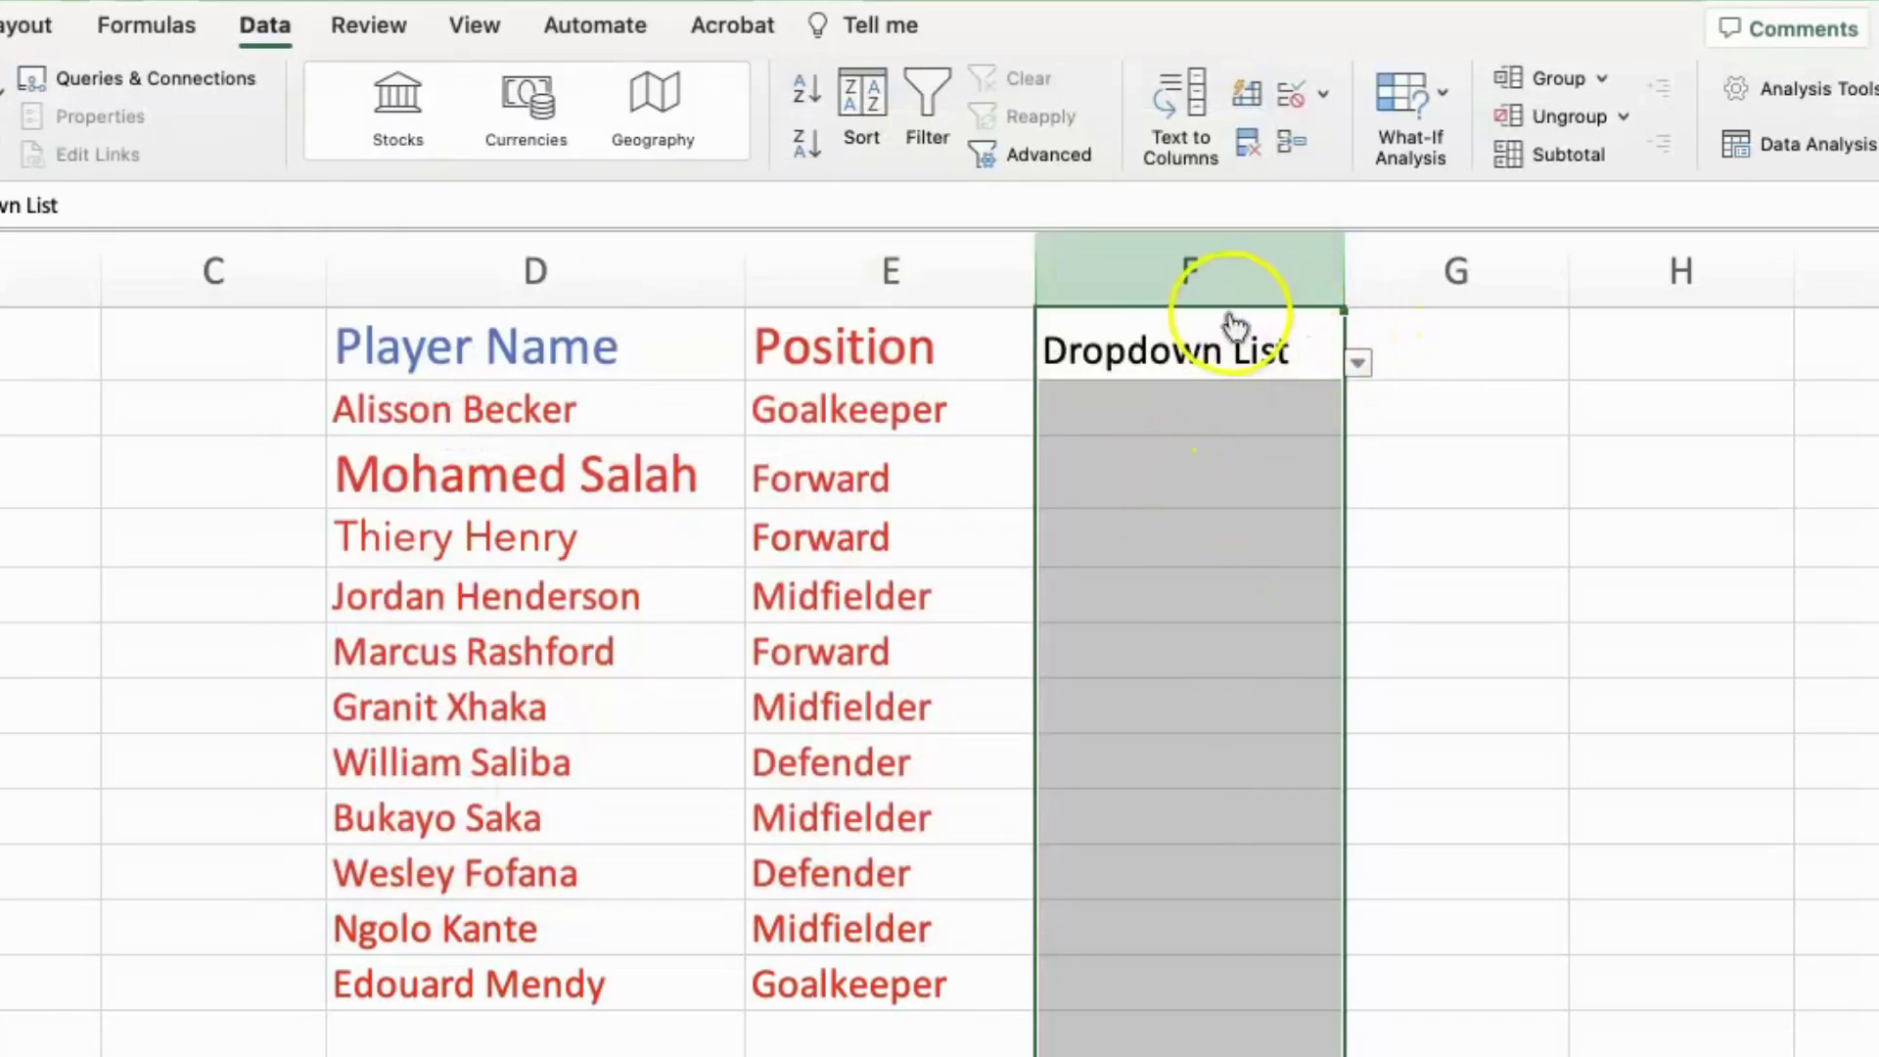
- Check the new dropdown and set the first player's position to Goalkeeper
click(1360, 370)
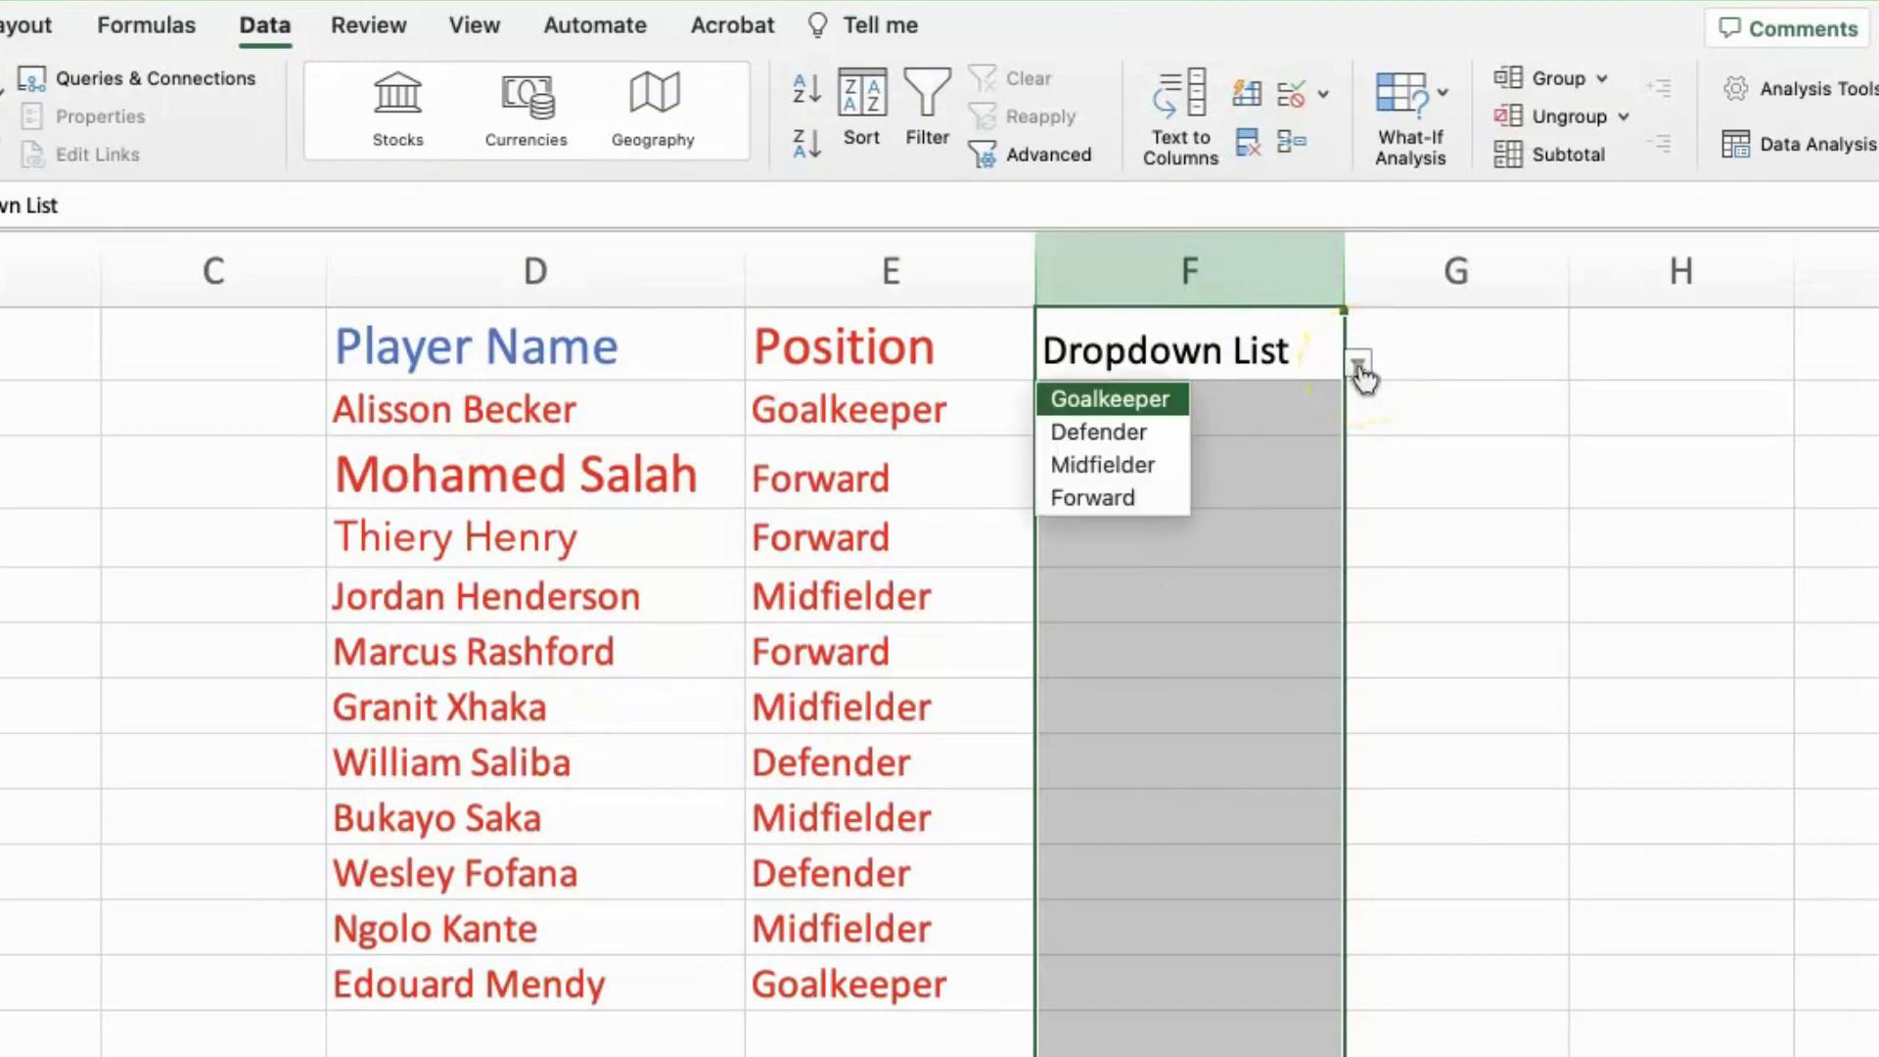
click(1360, 370)
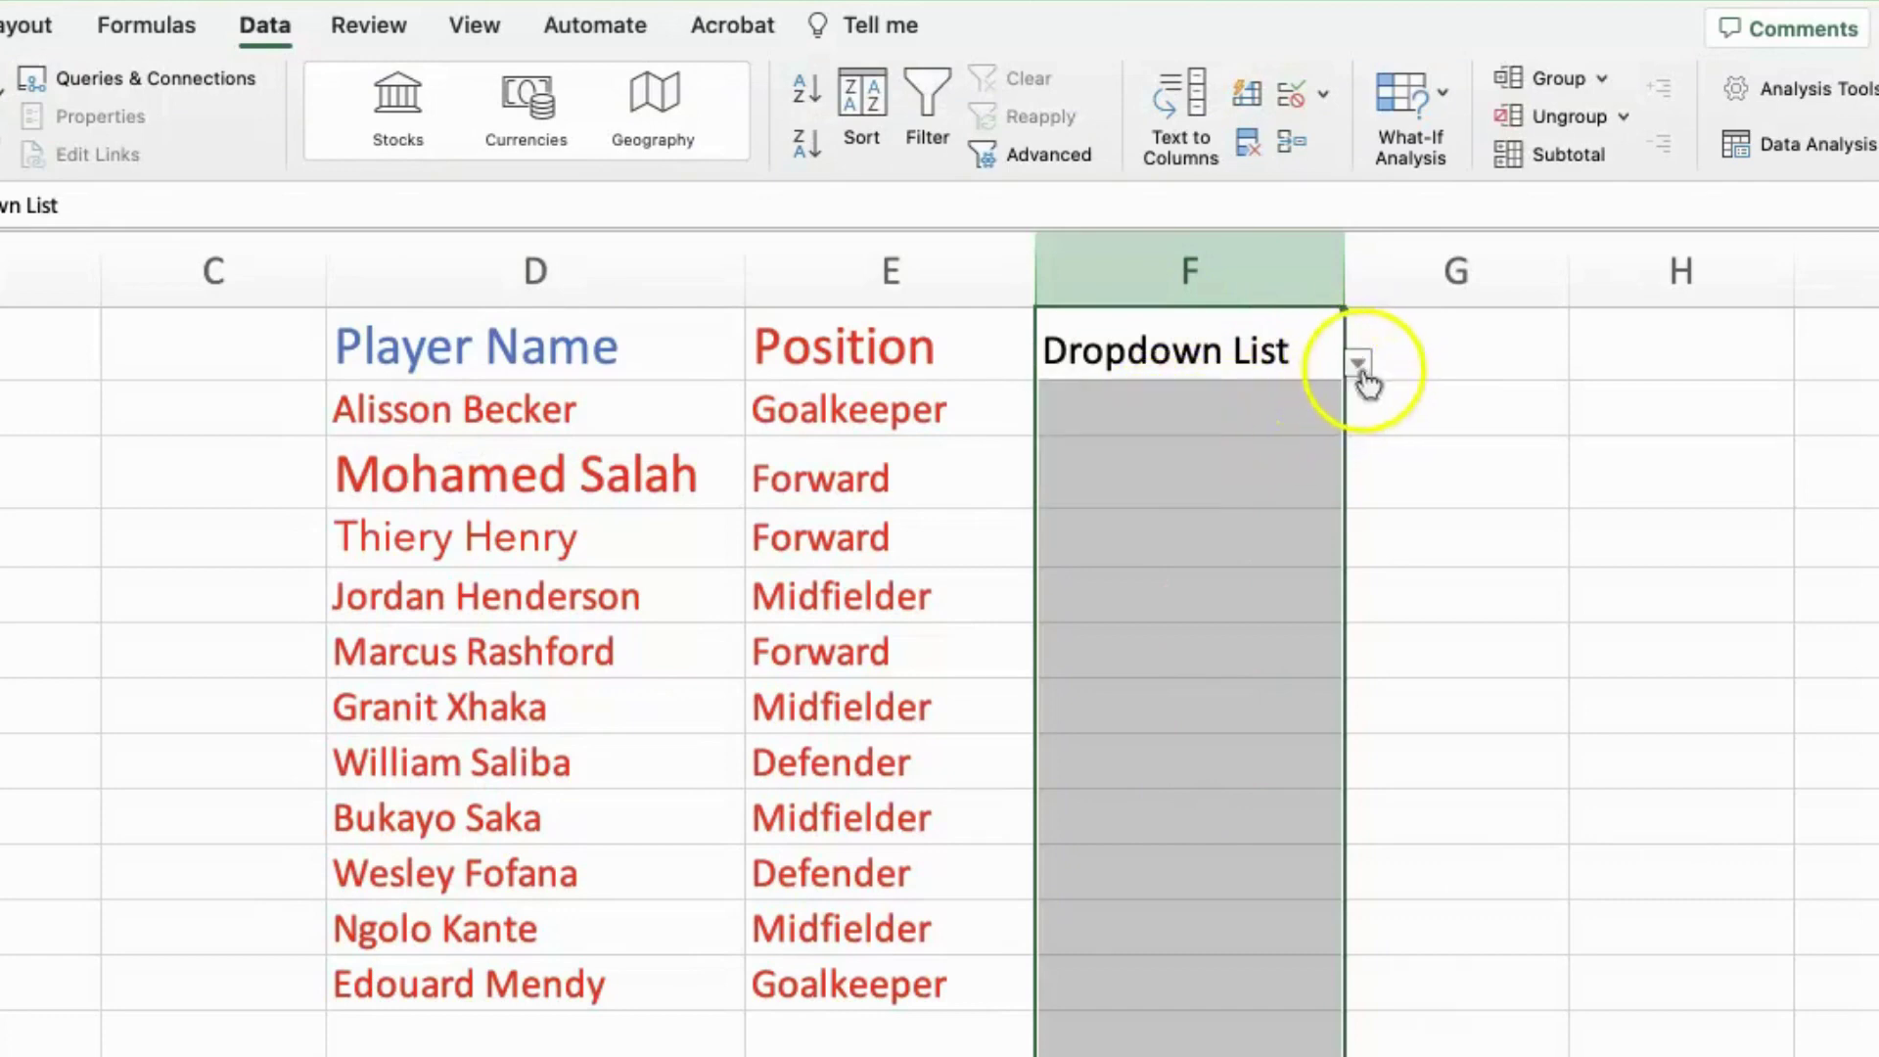
click(1257, 411)
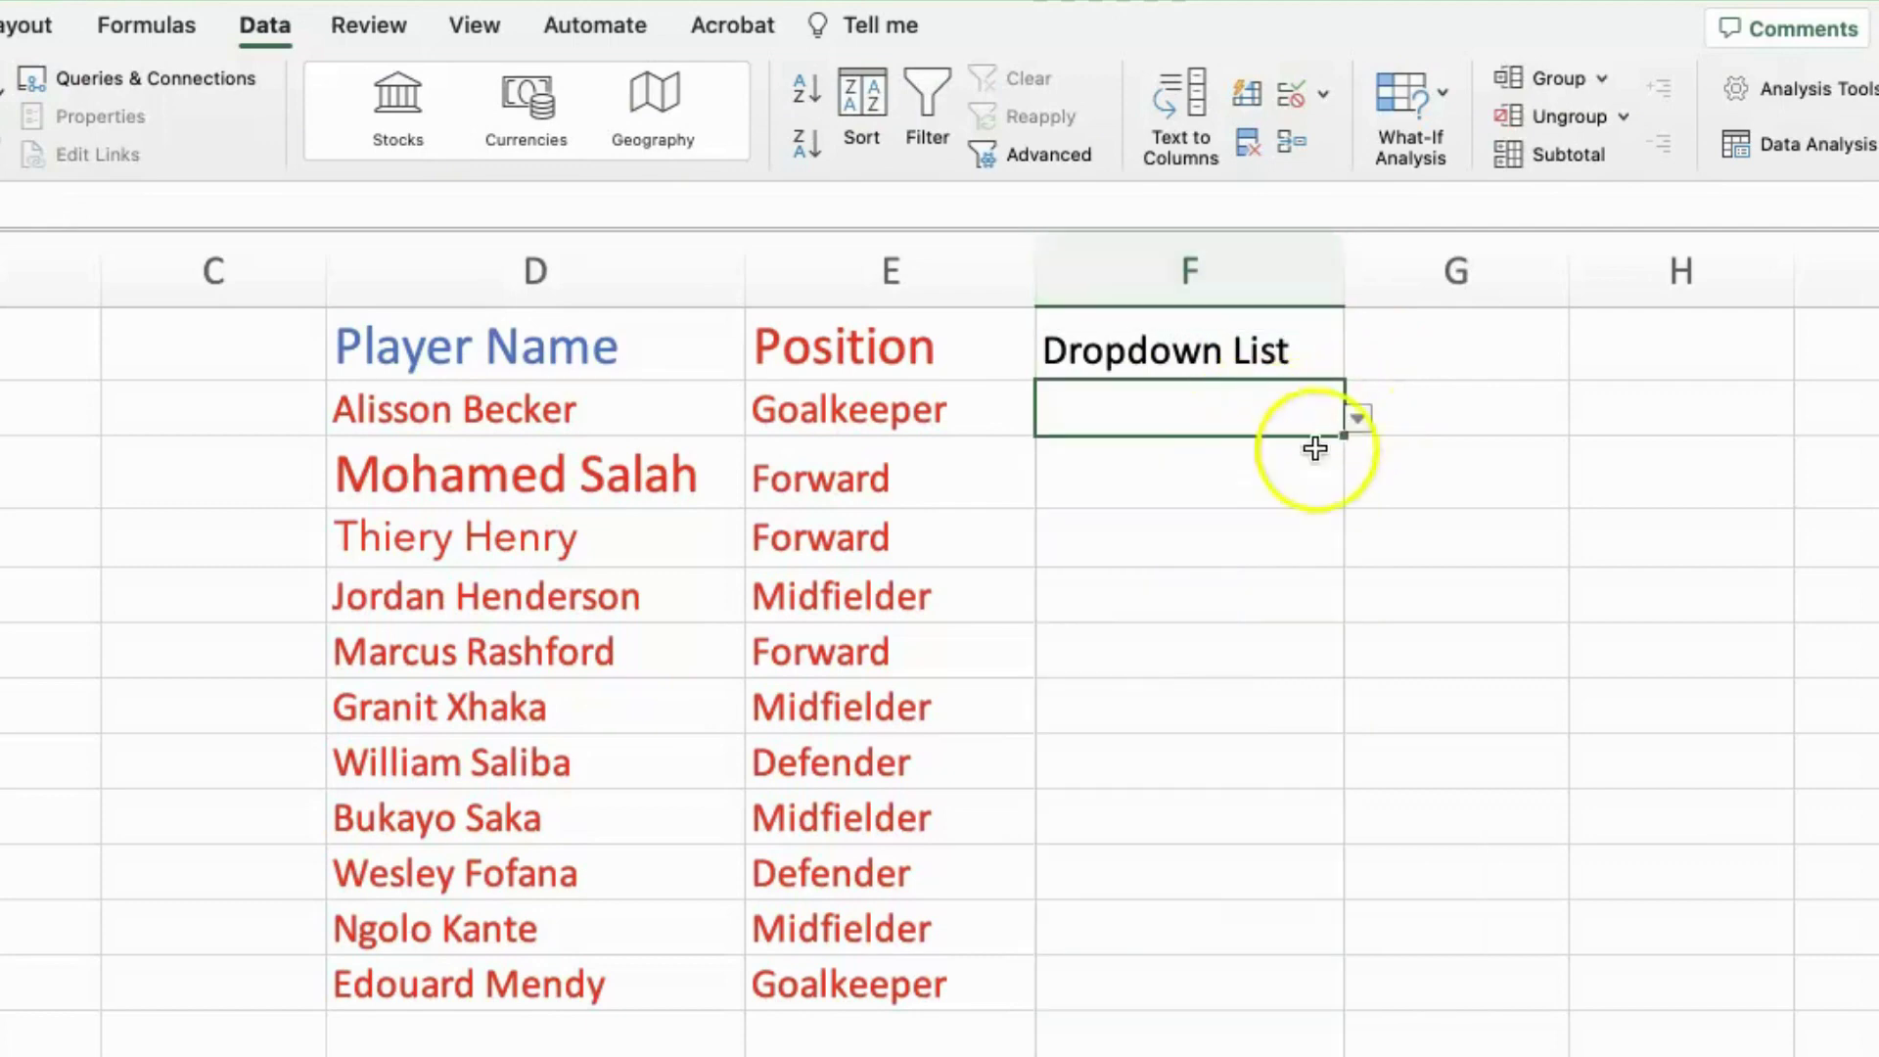
click(1295, 472)
click(1256, 411)
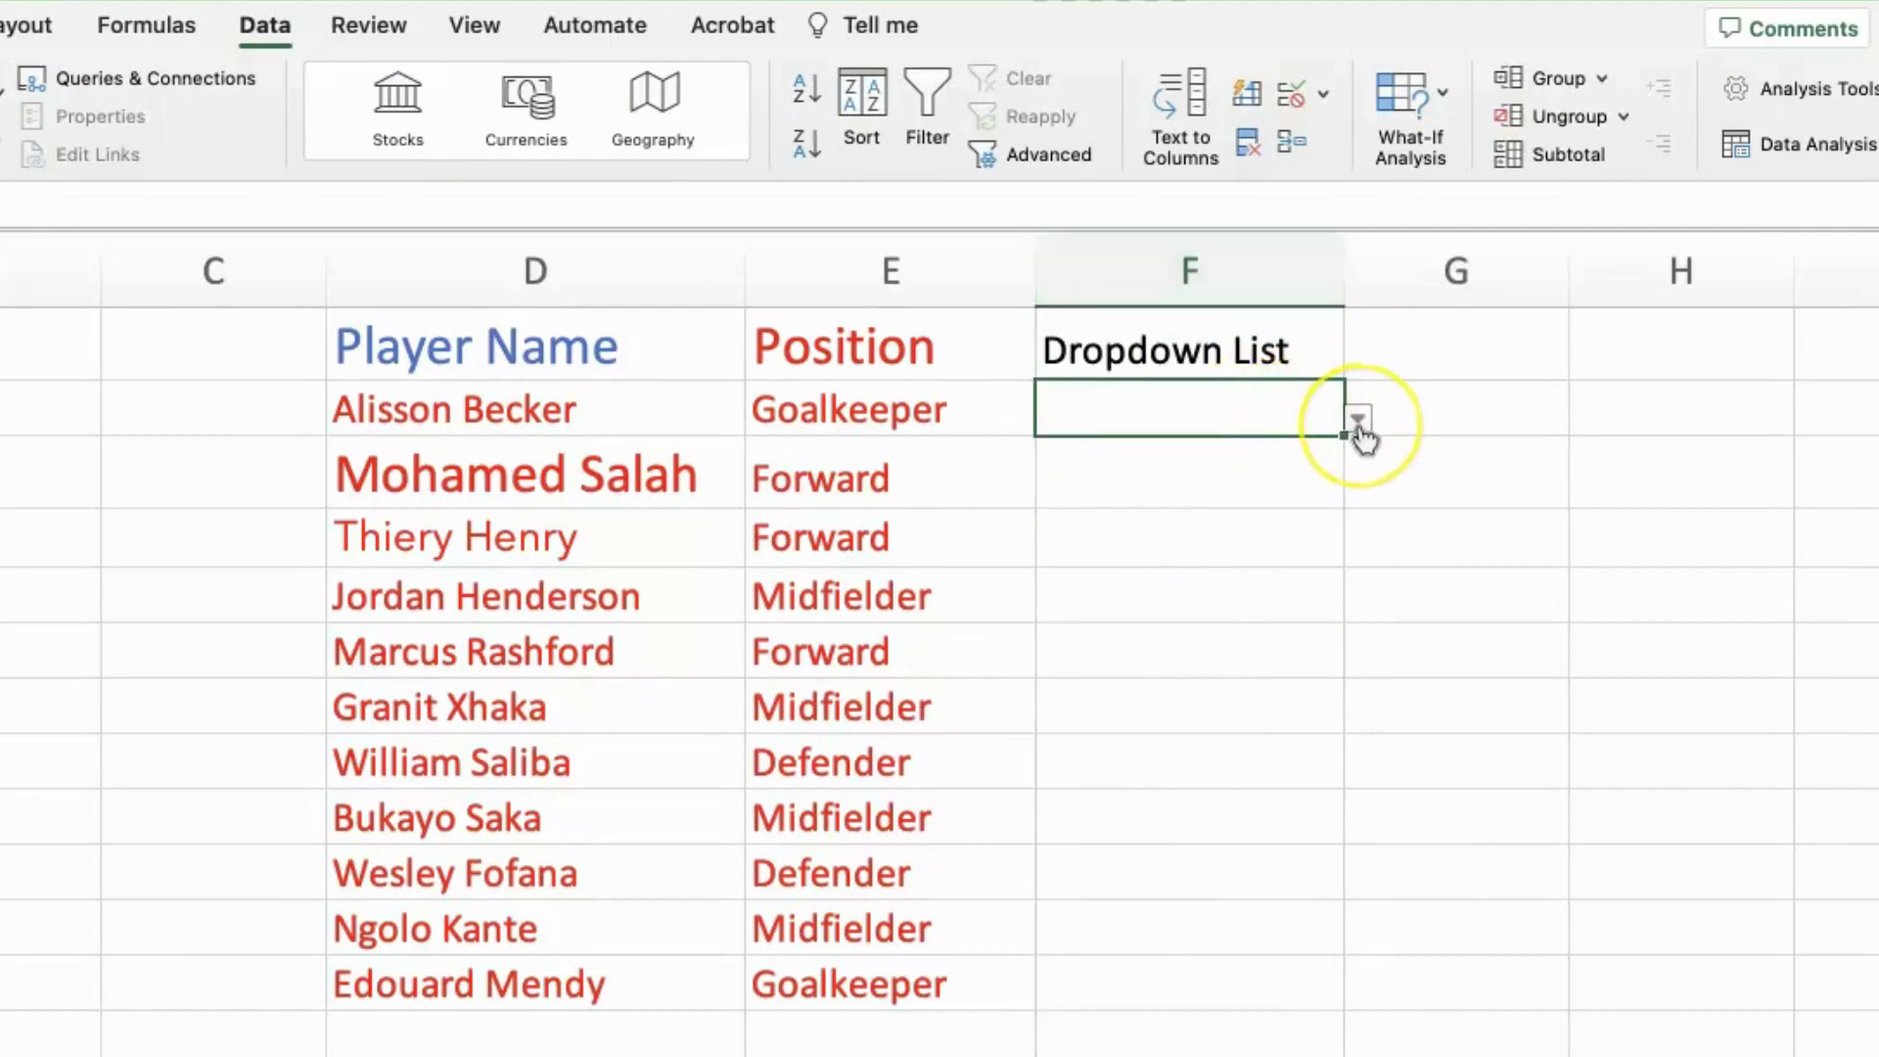
click(1358, 419)
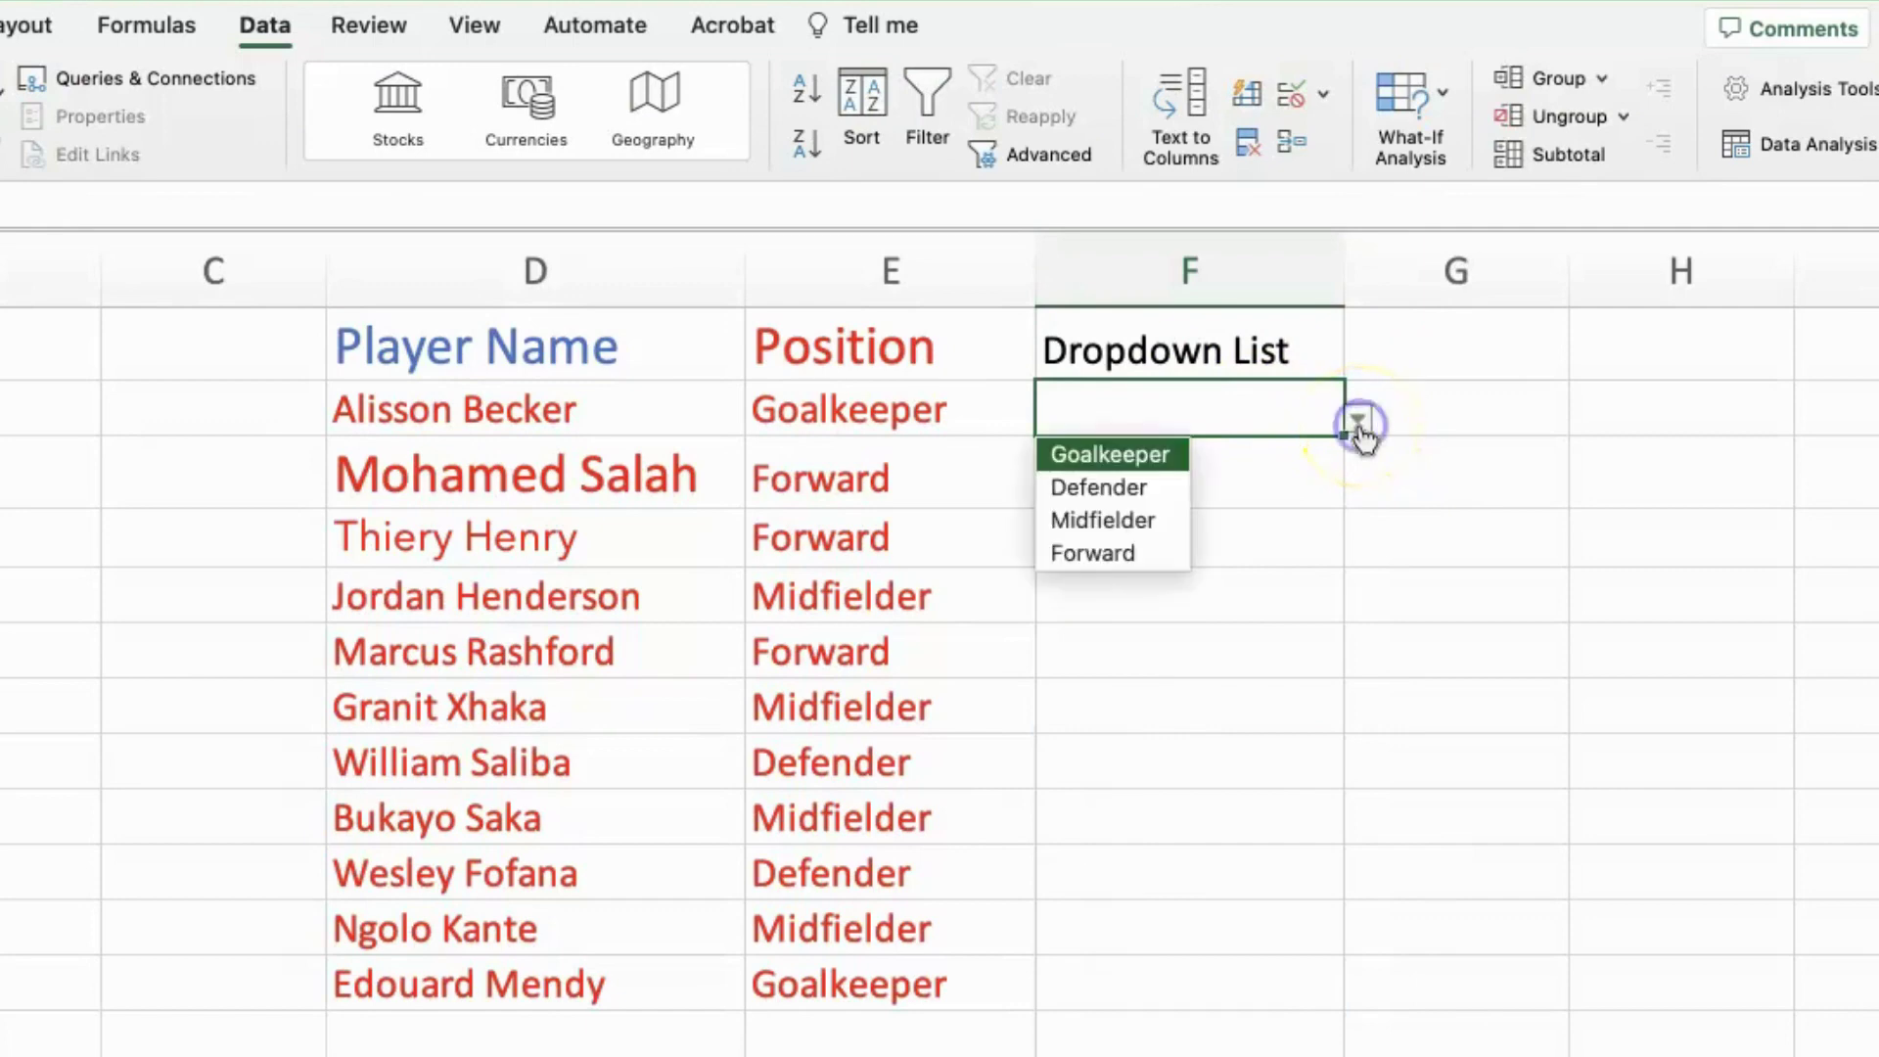
click(1141, 460)
- Set the second player's position and F4 to Forward
click(1190, 472)
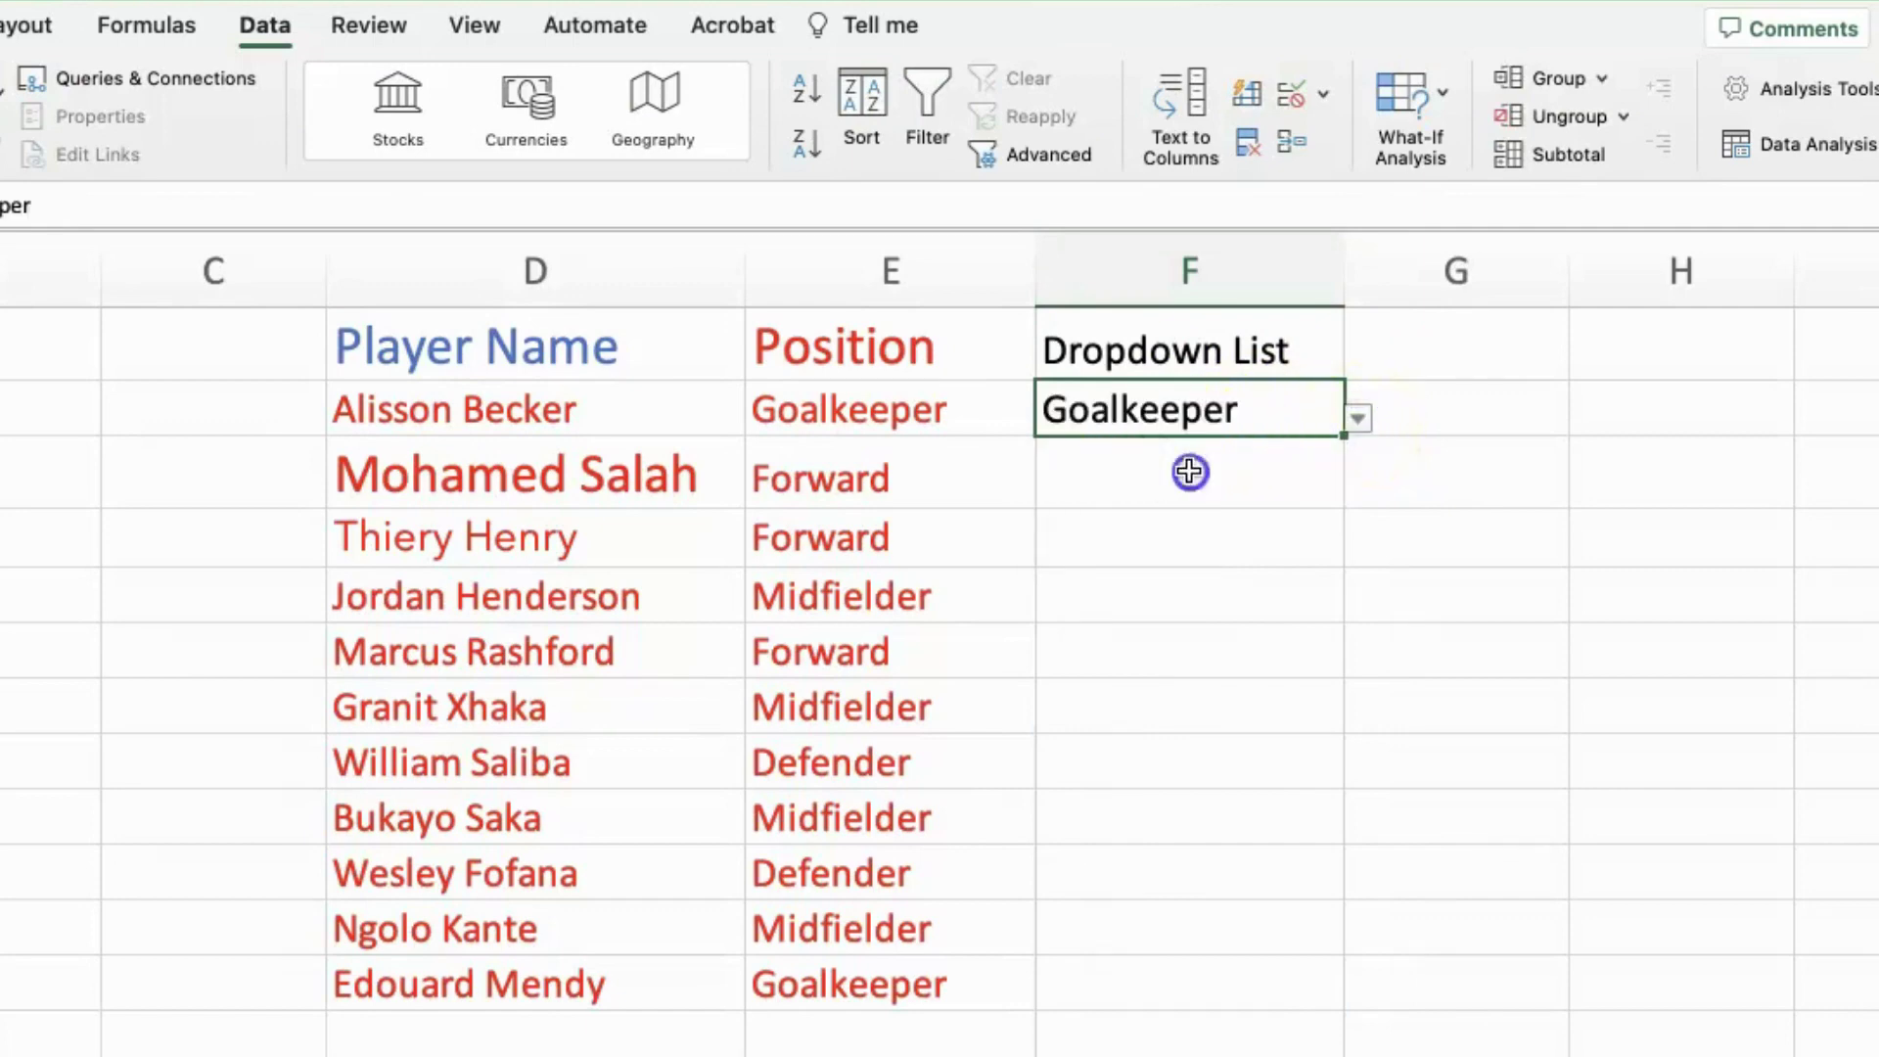
click(1356, 491)
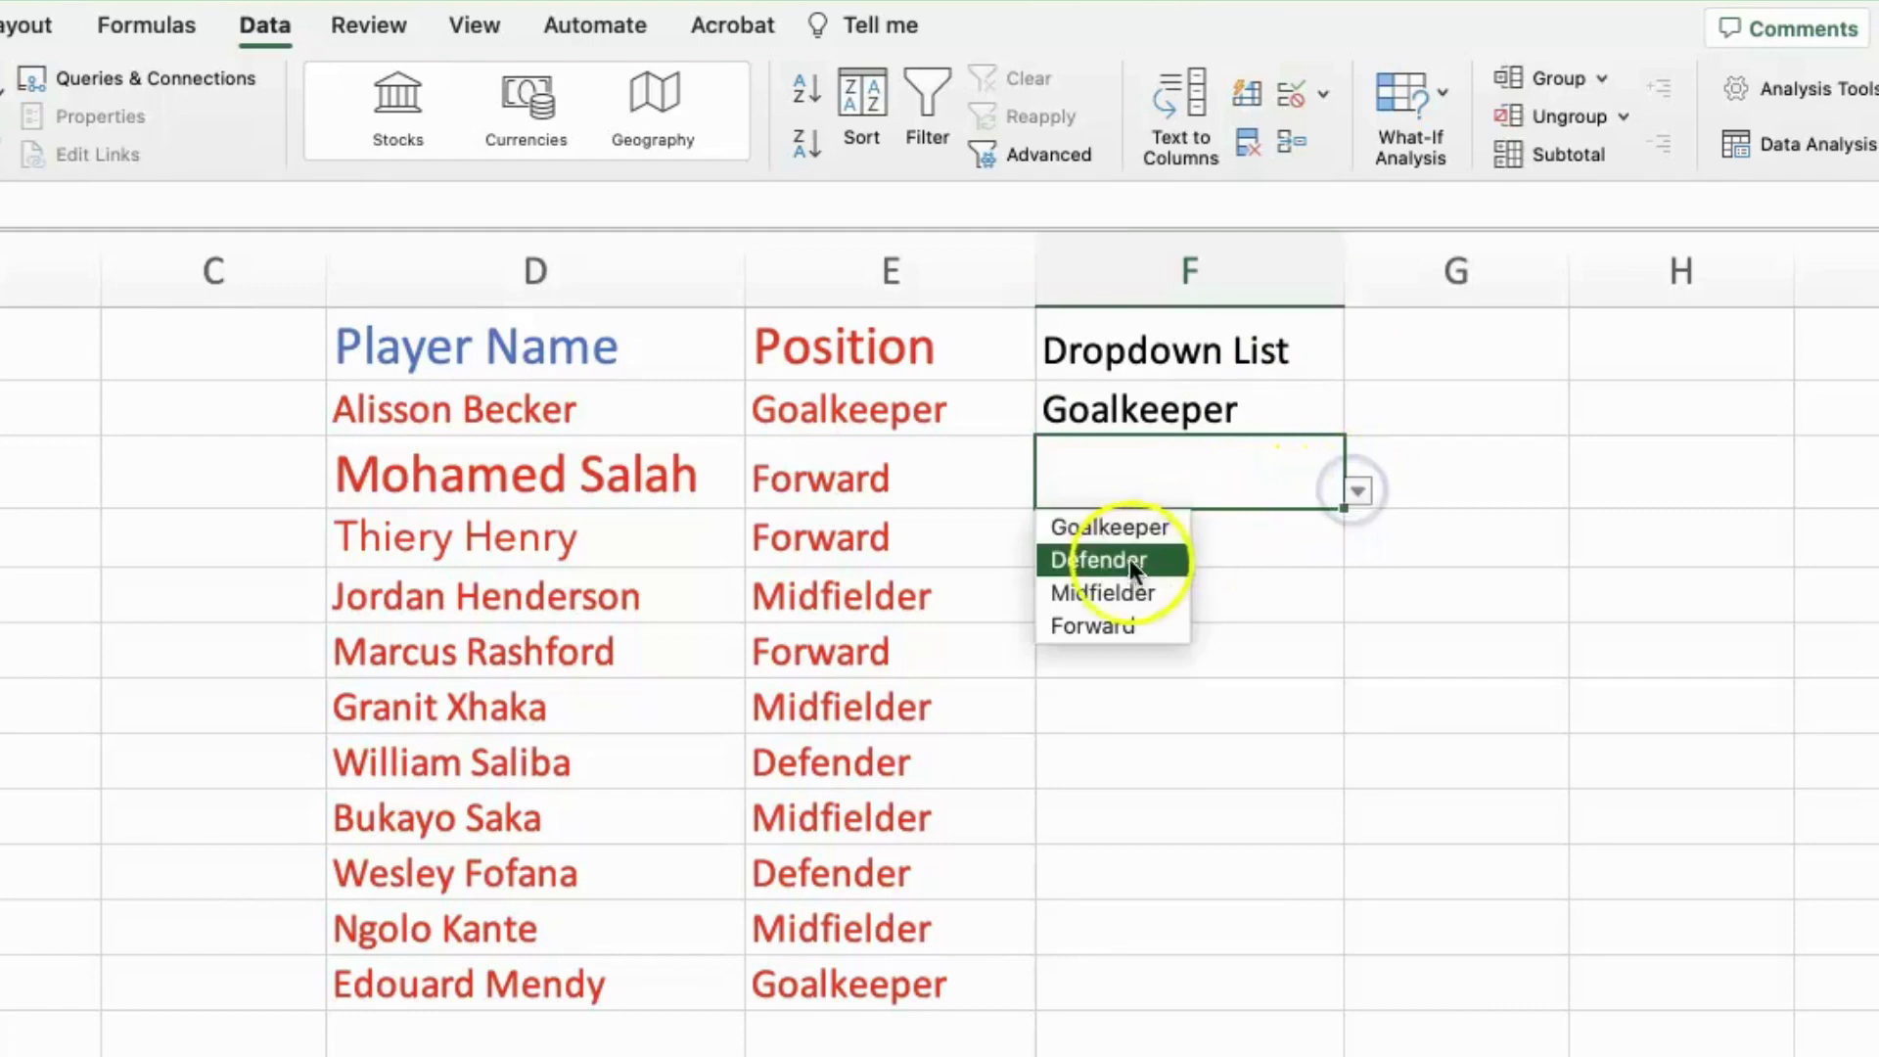
click(1112, 622)
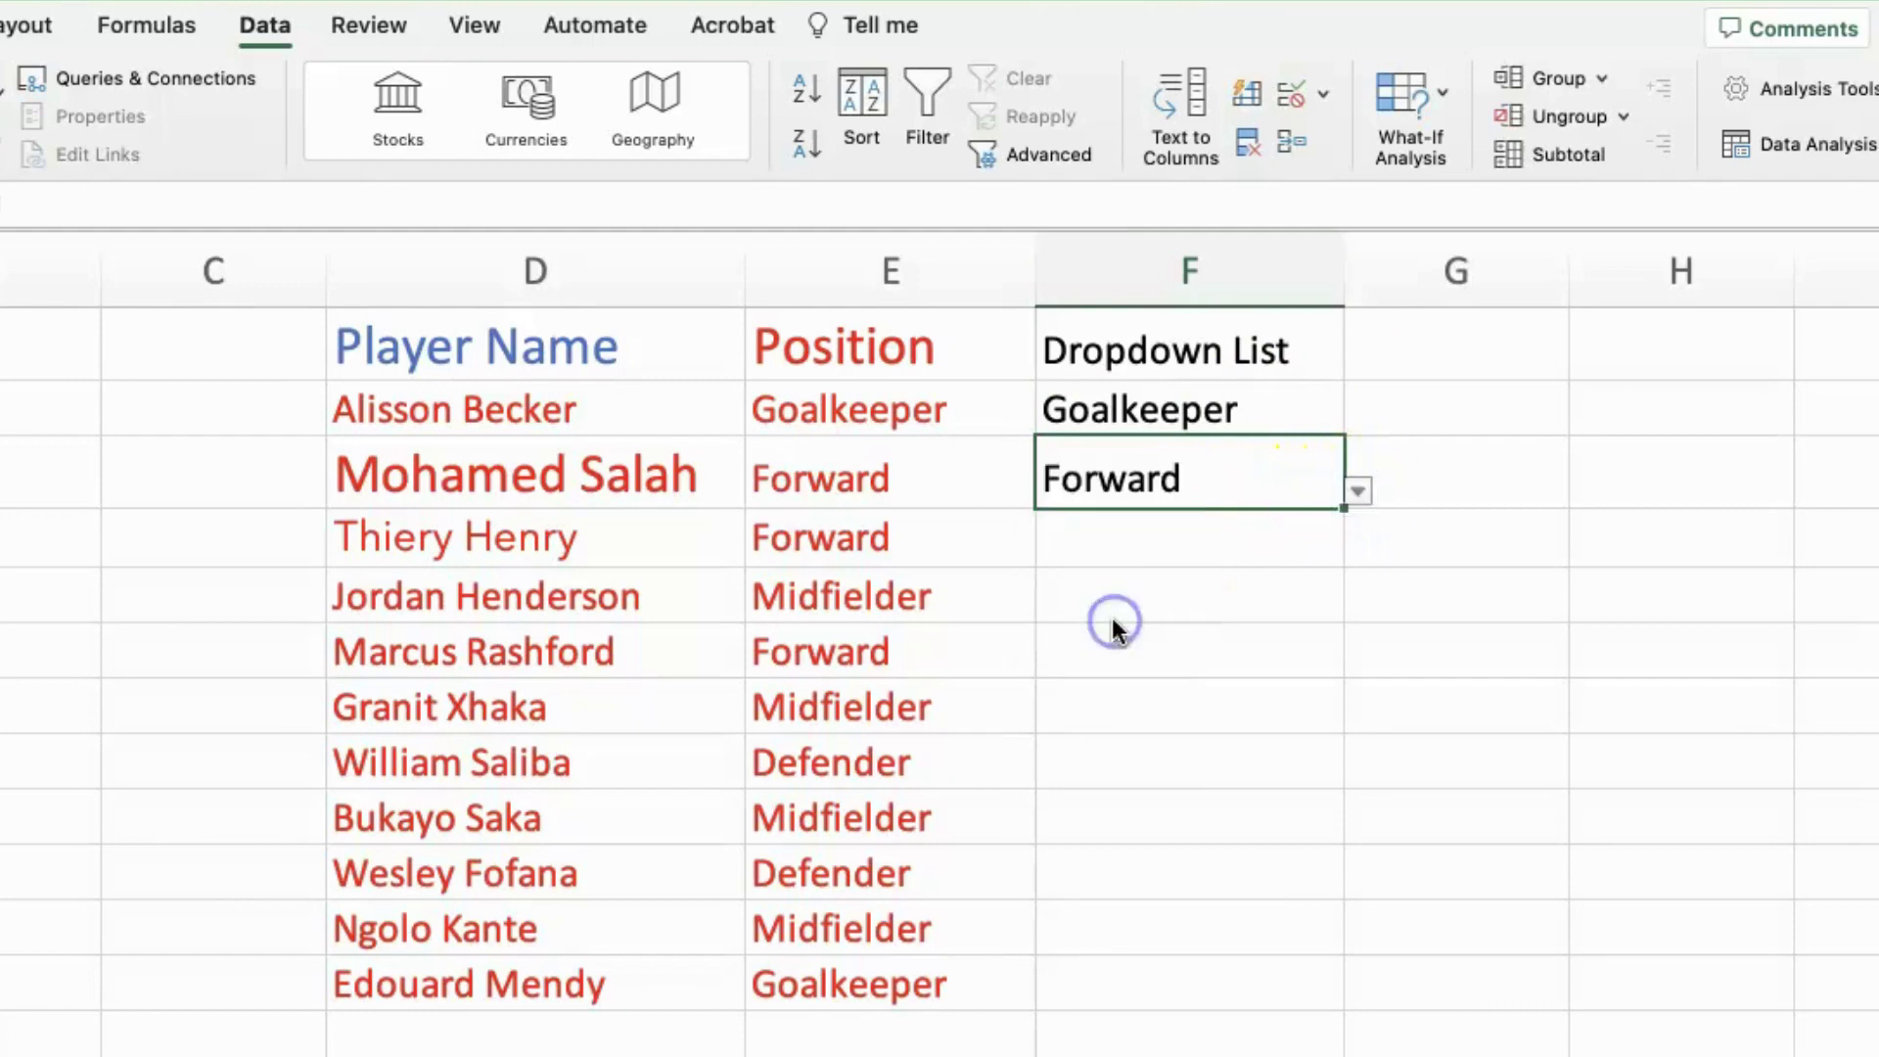
click(1161, 537)
click(1356, 550)
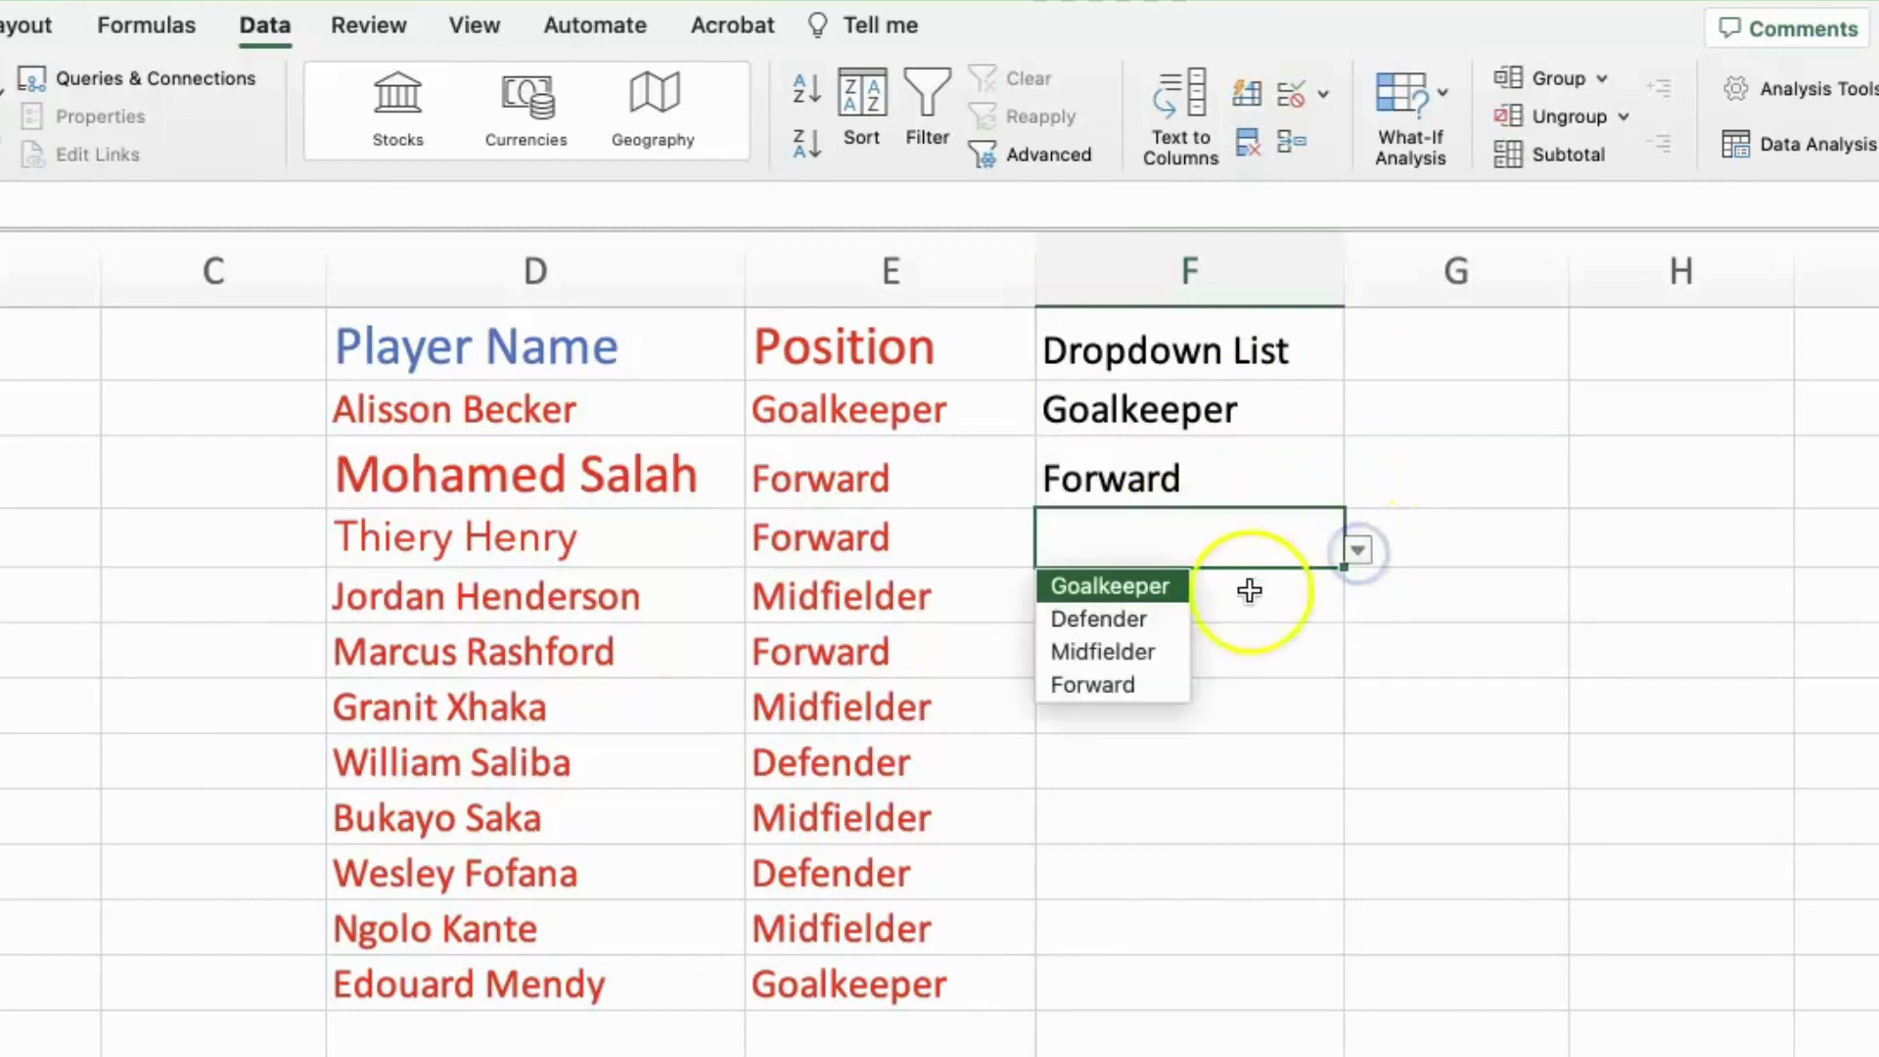
click(1131, 682)
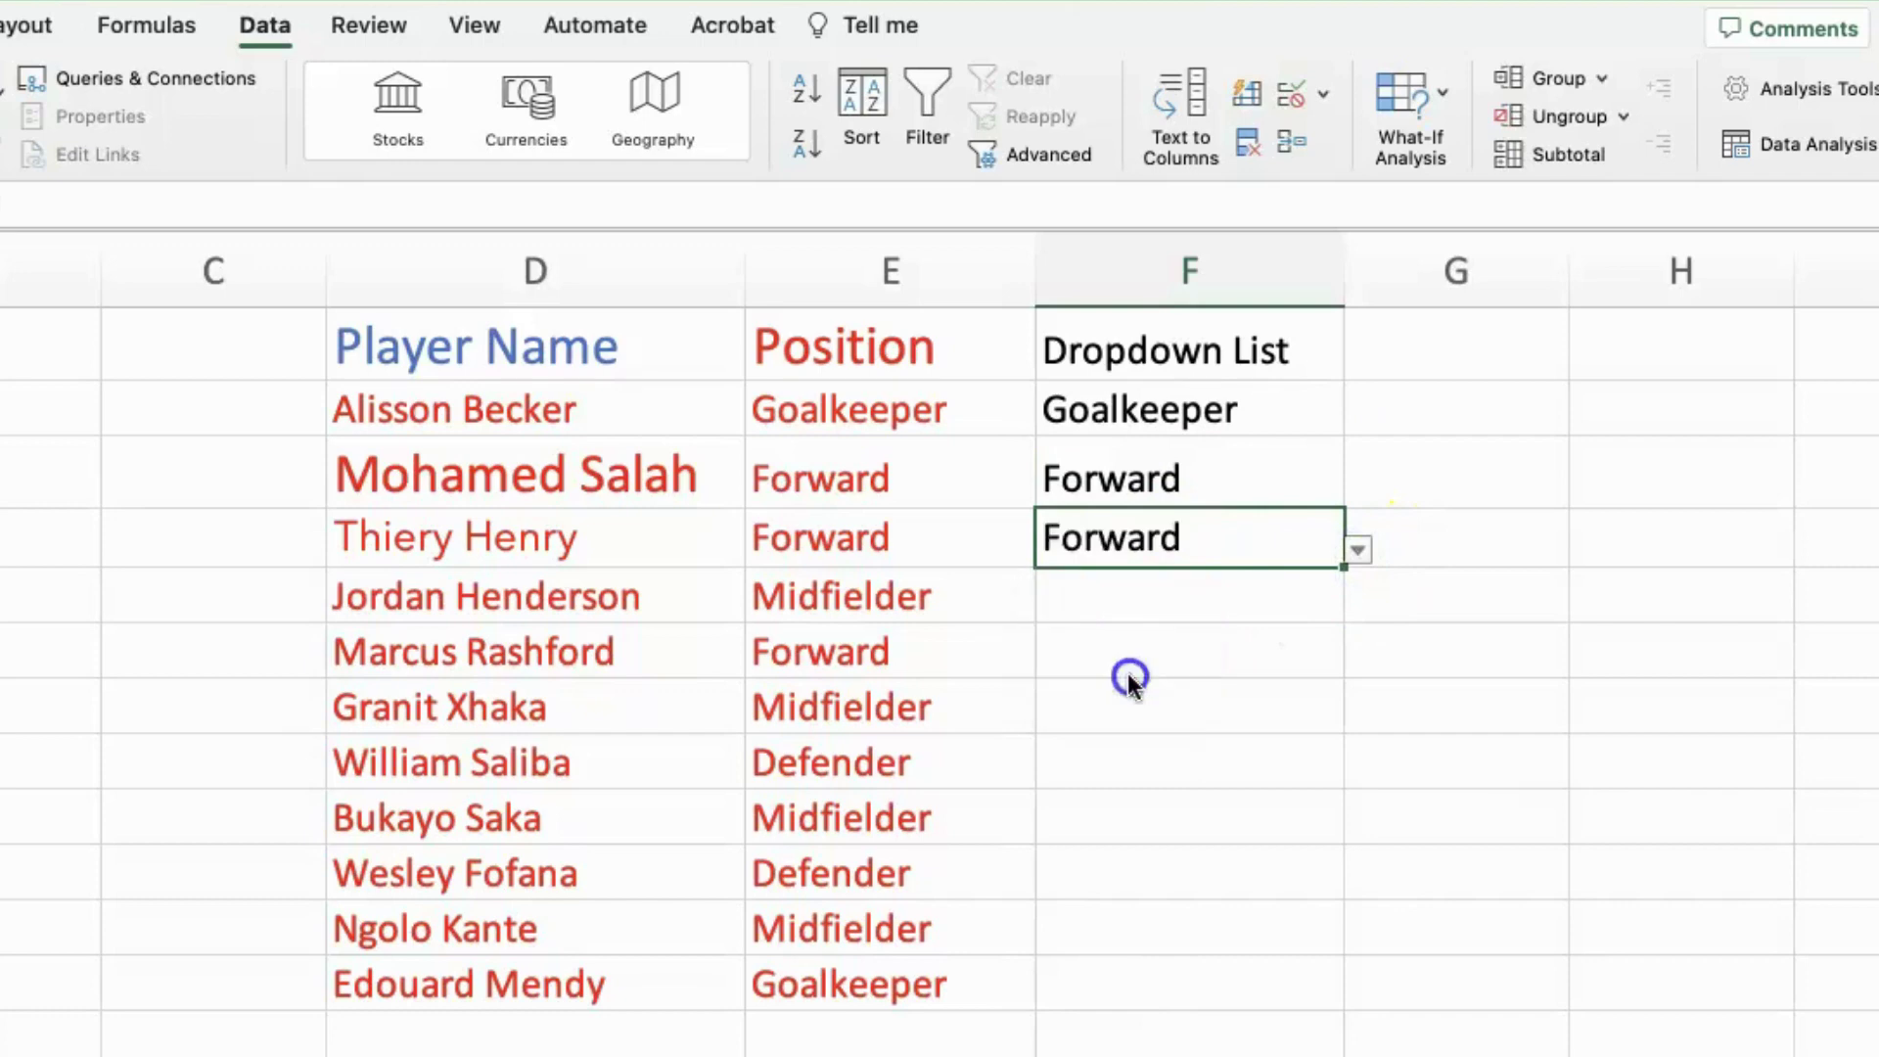
- Set F5 to Midfielder and F6 to Forward
click(1140, 605)
click(1356, 607)
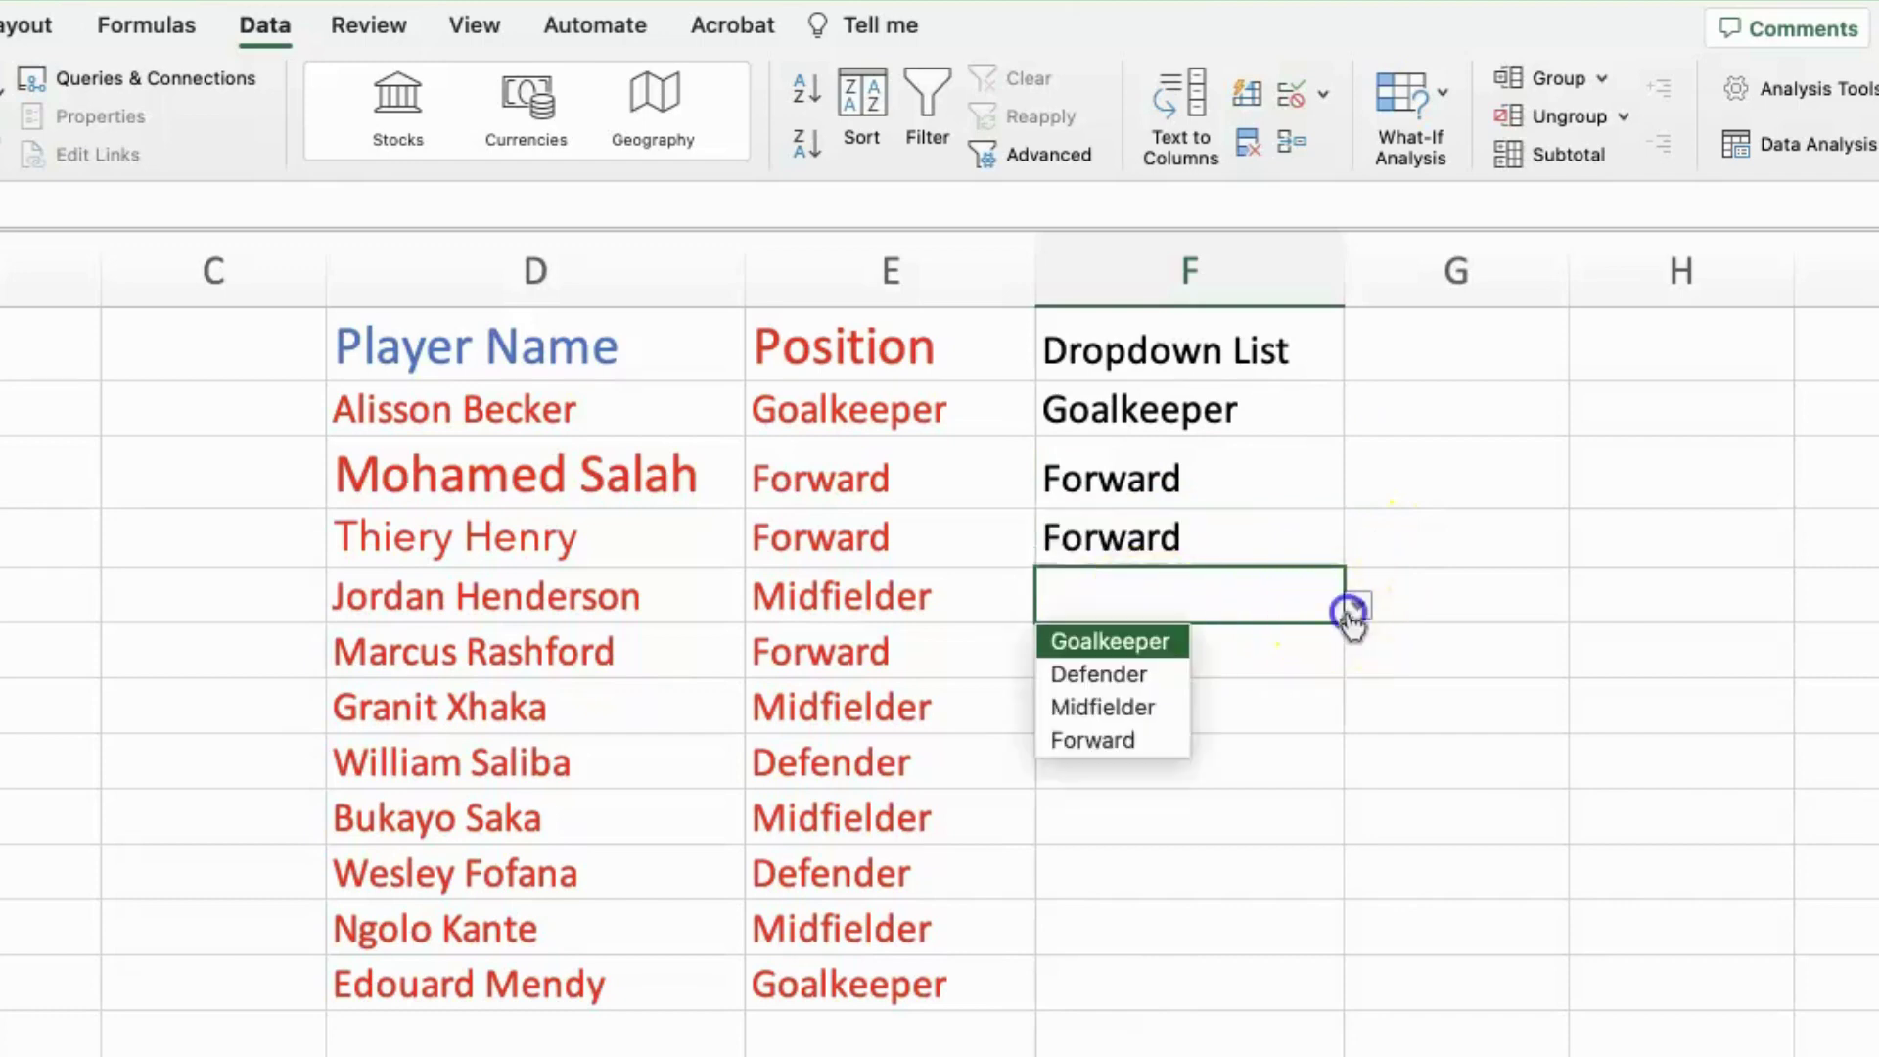
click(1119, 708)
click(1147, 650)
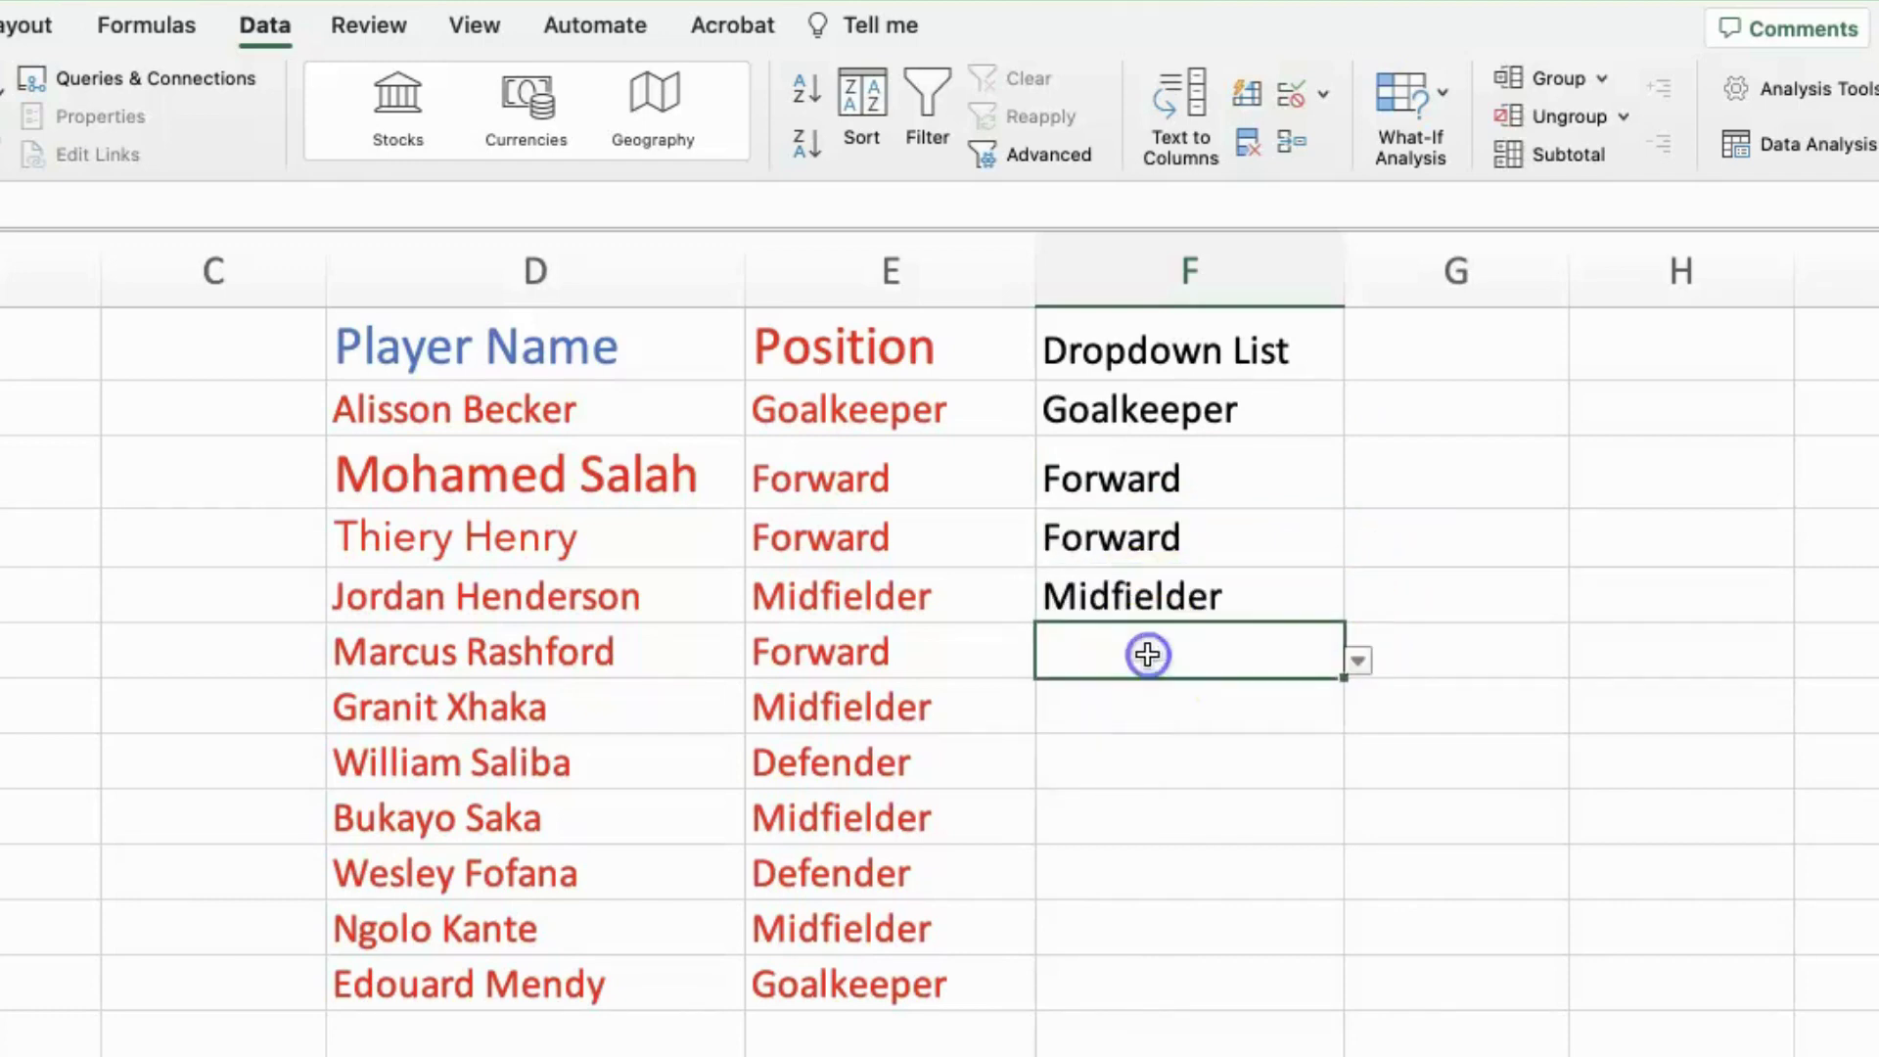
click(1356, 662)
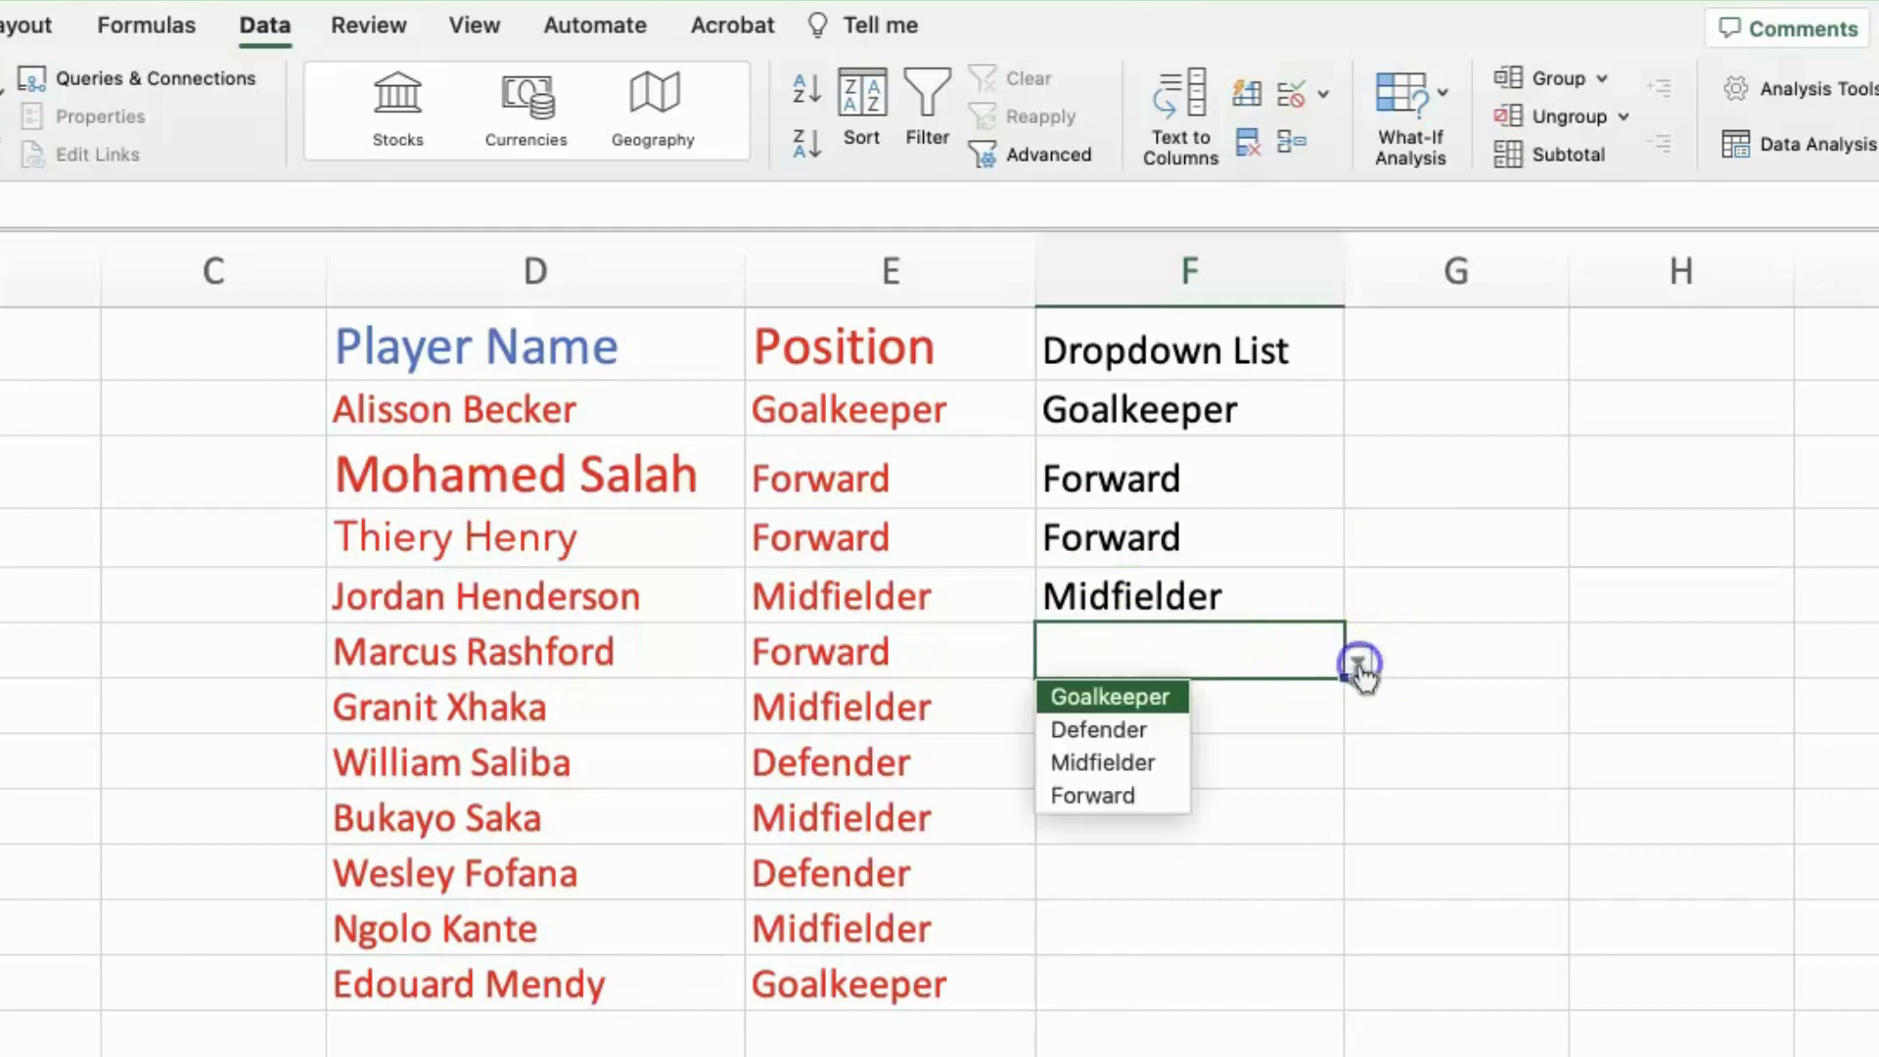
click(1112, 793)
click(1160, 706)
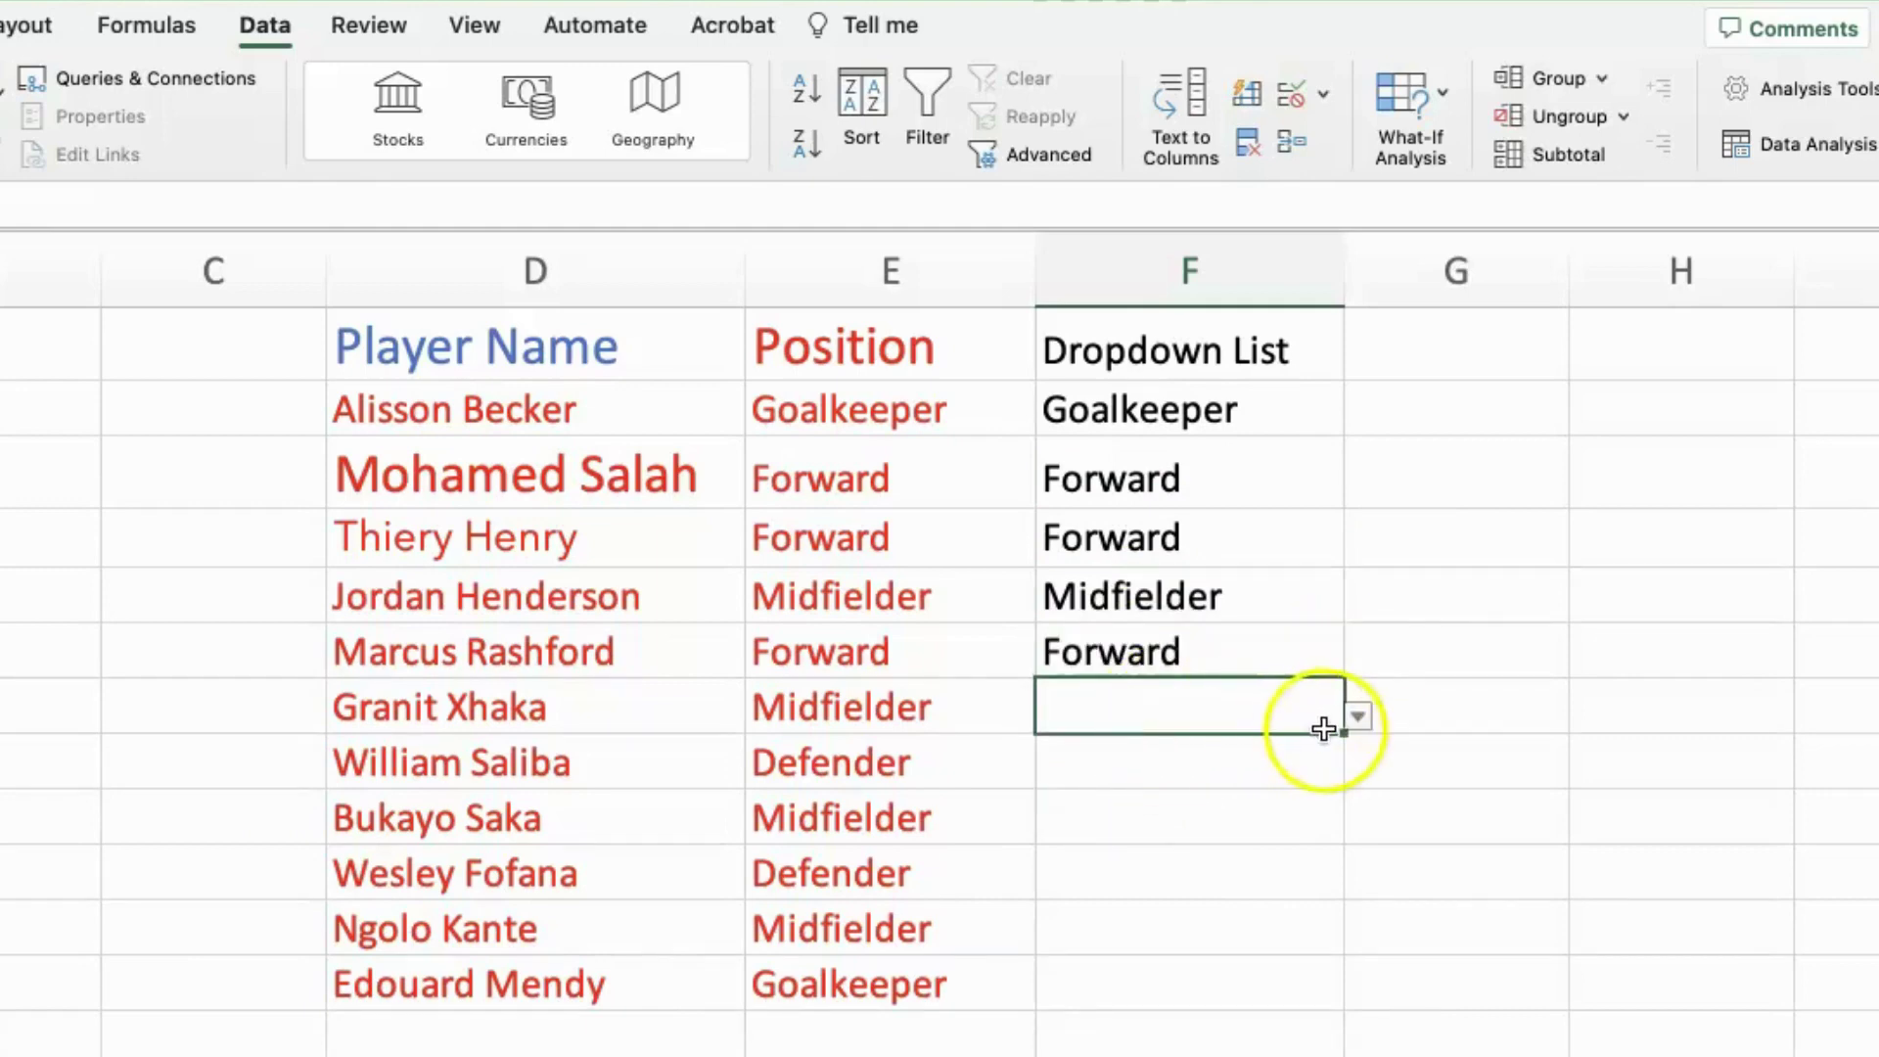
- Set F7 to Midfielder and F8 to Defender
click(1357, 716)
click(1143, 816)
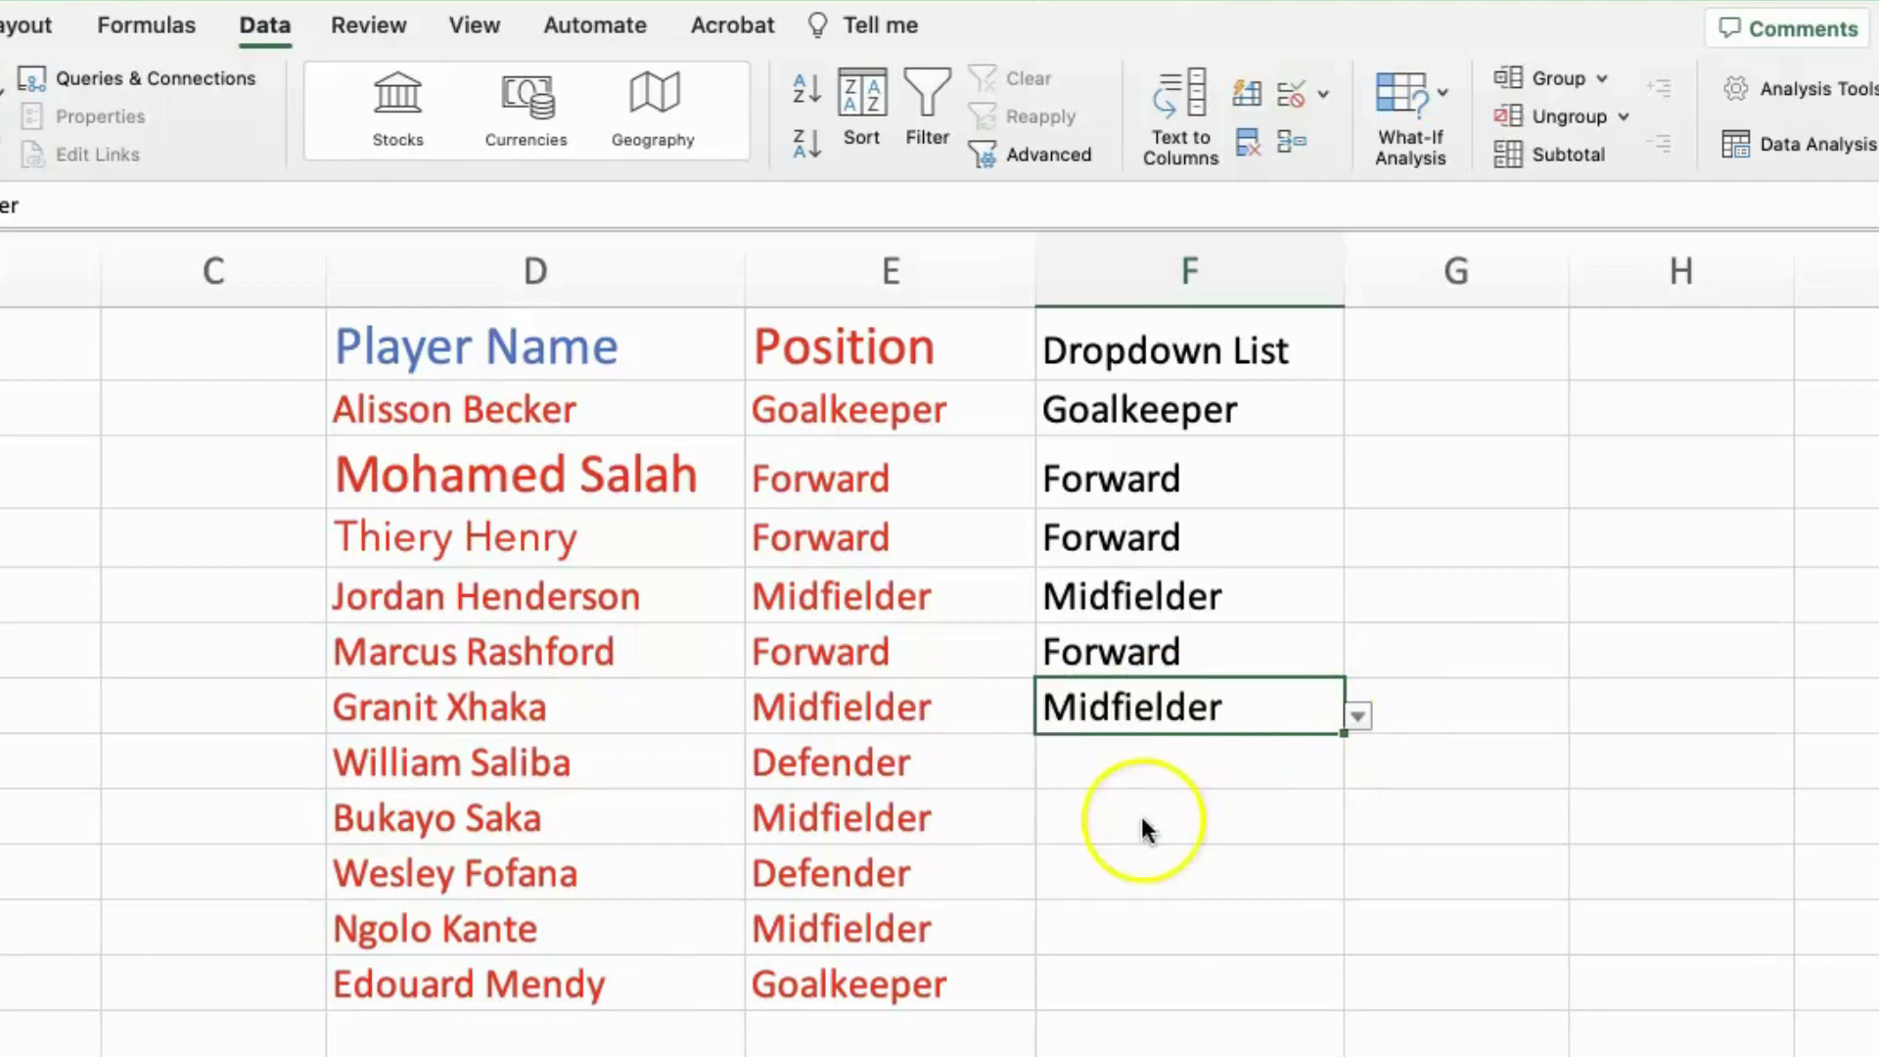
click(1124, 772)
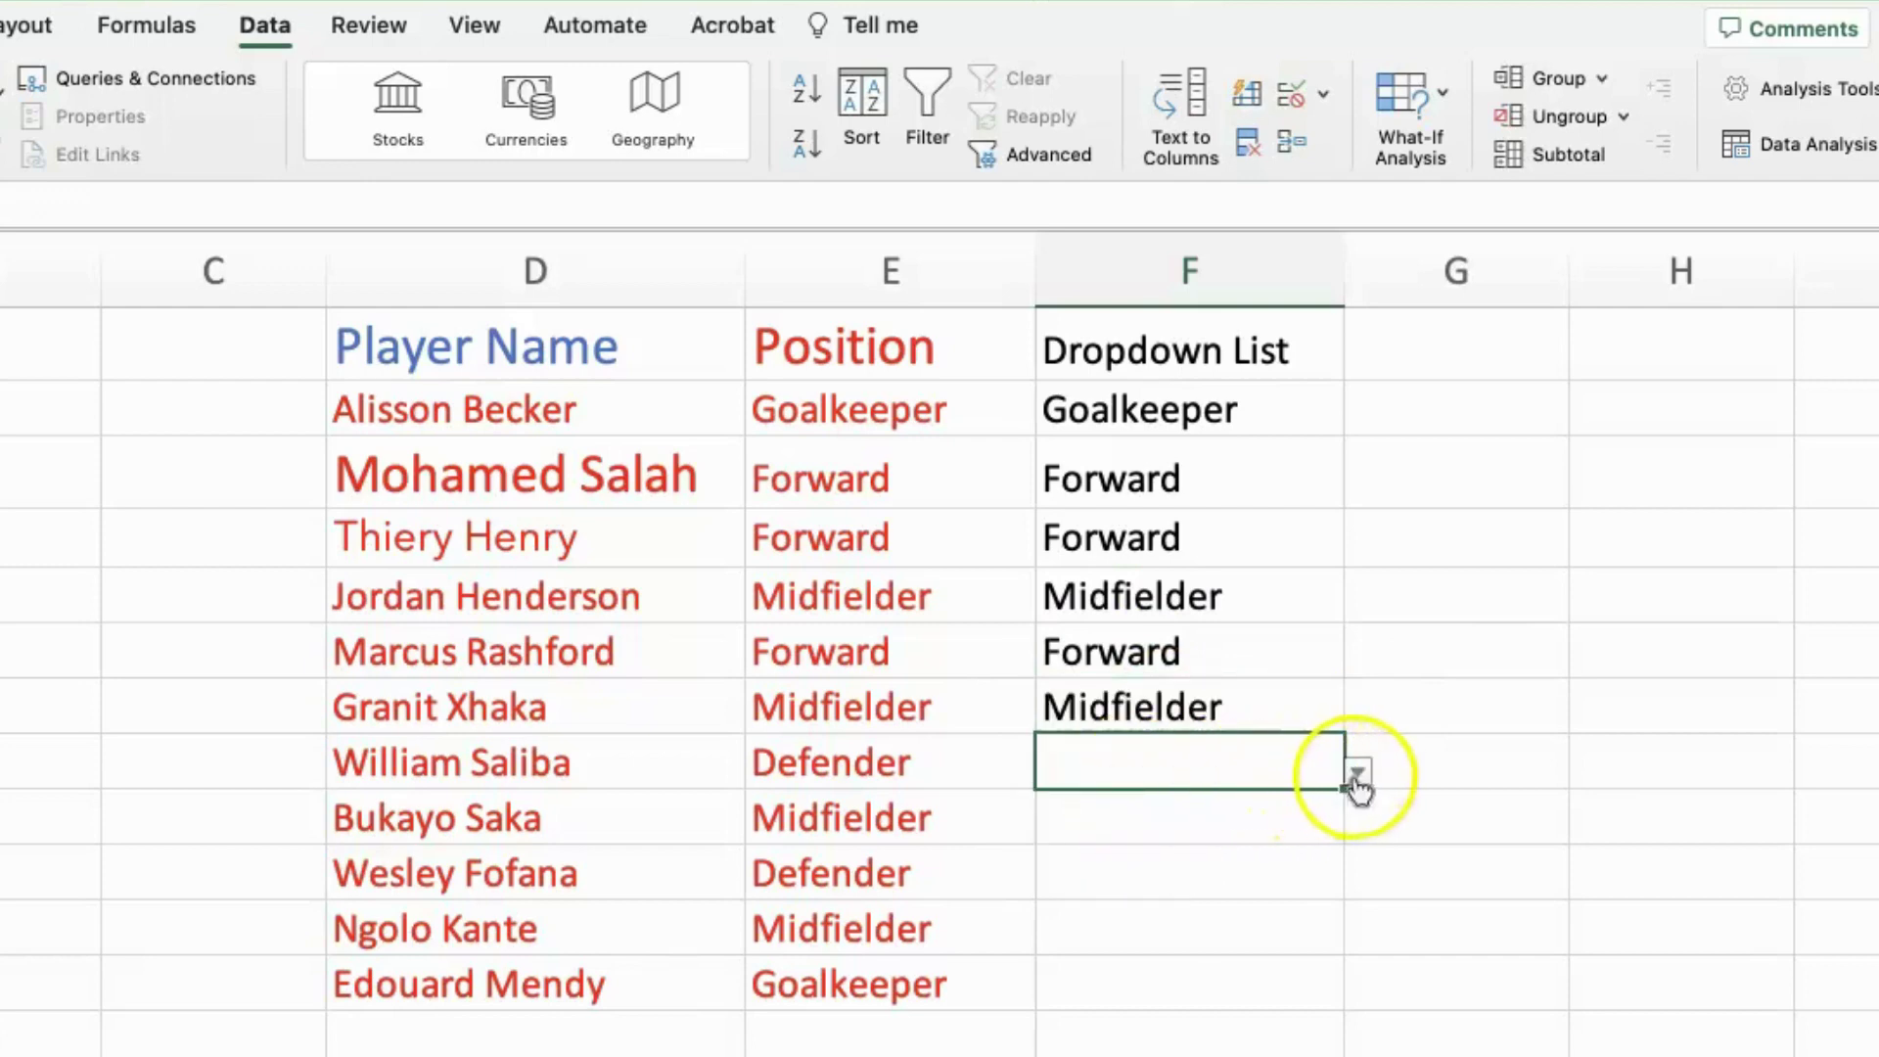
click(1356, 773)
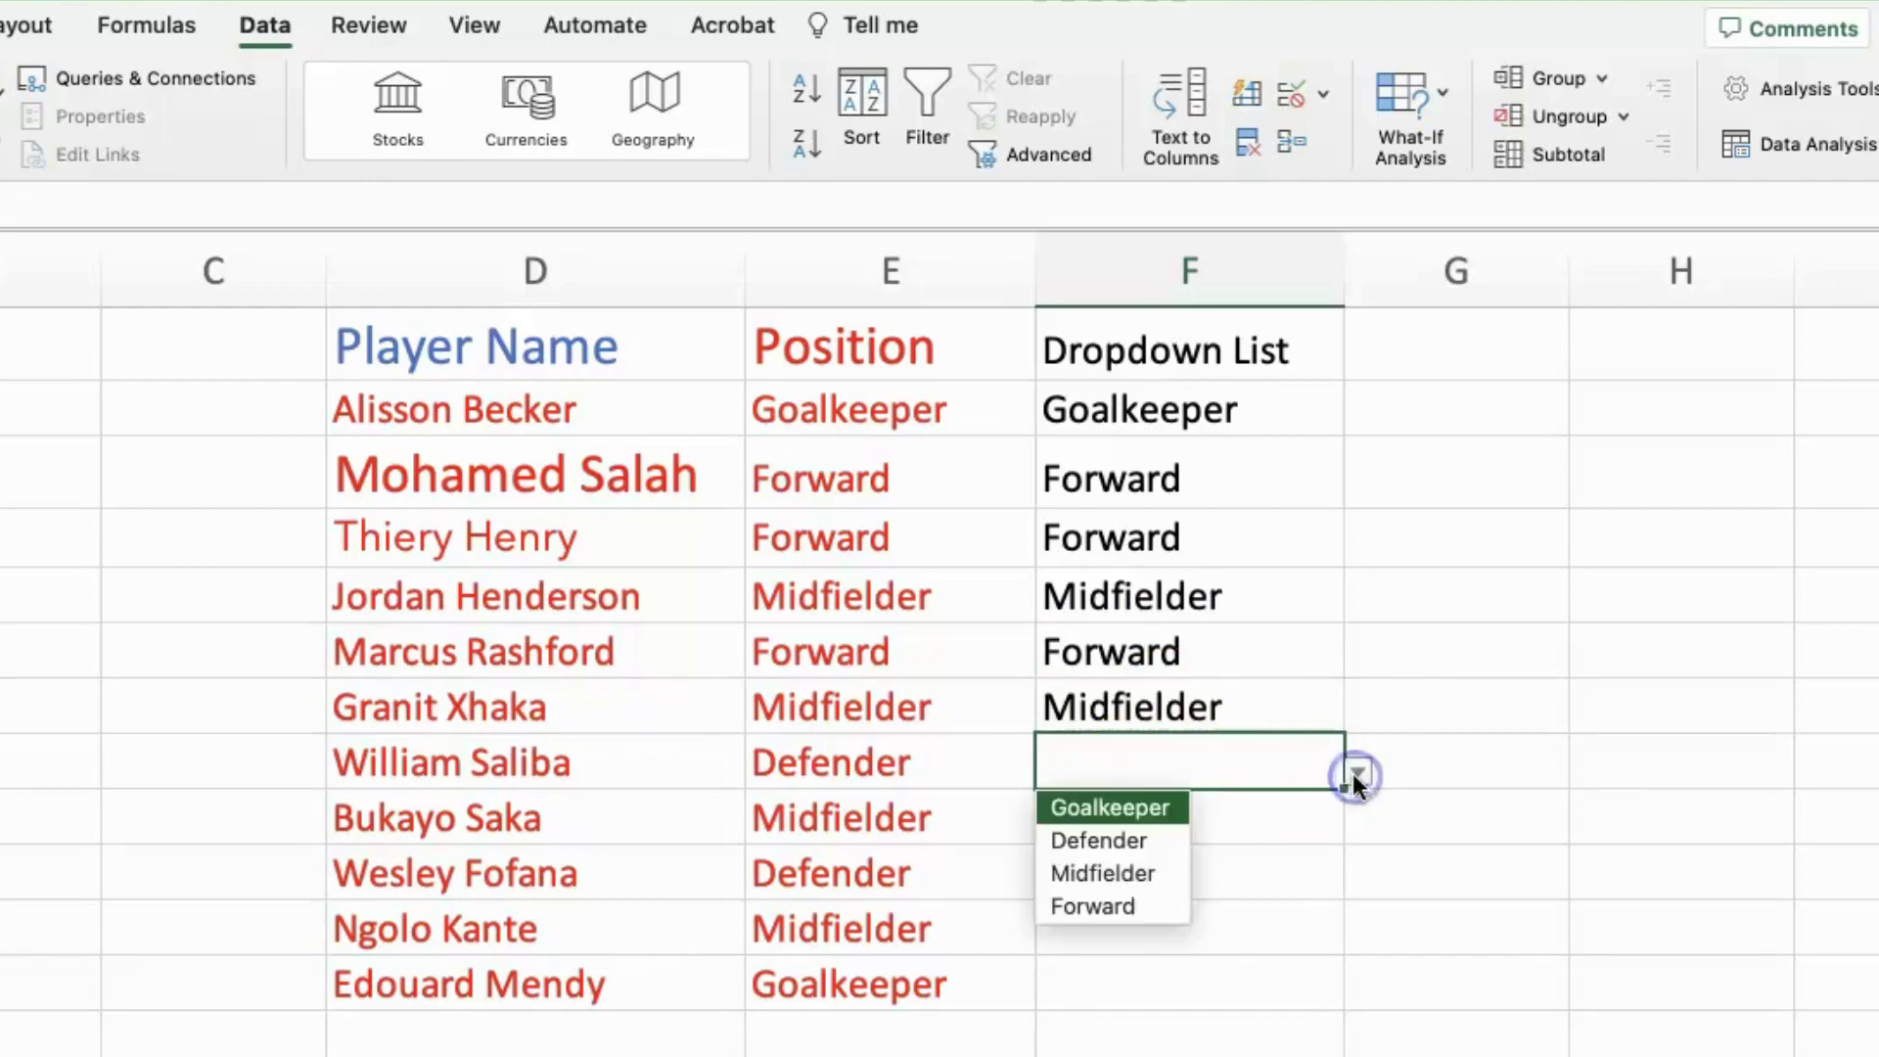
click(1132, 839)
click(1173, 815)
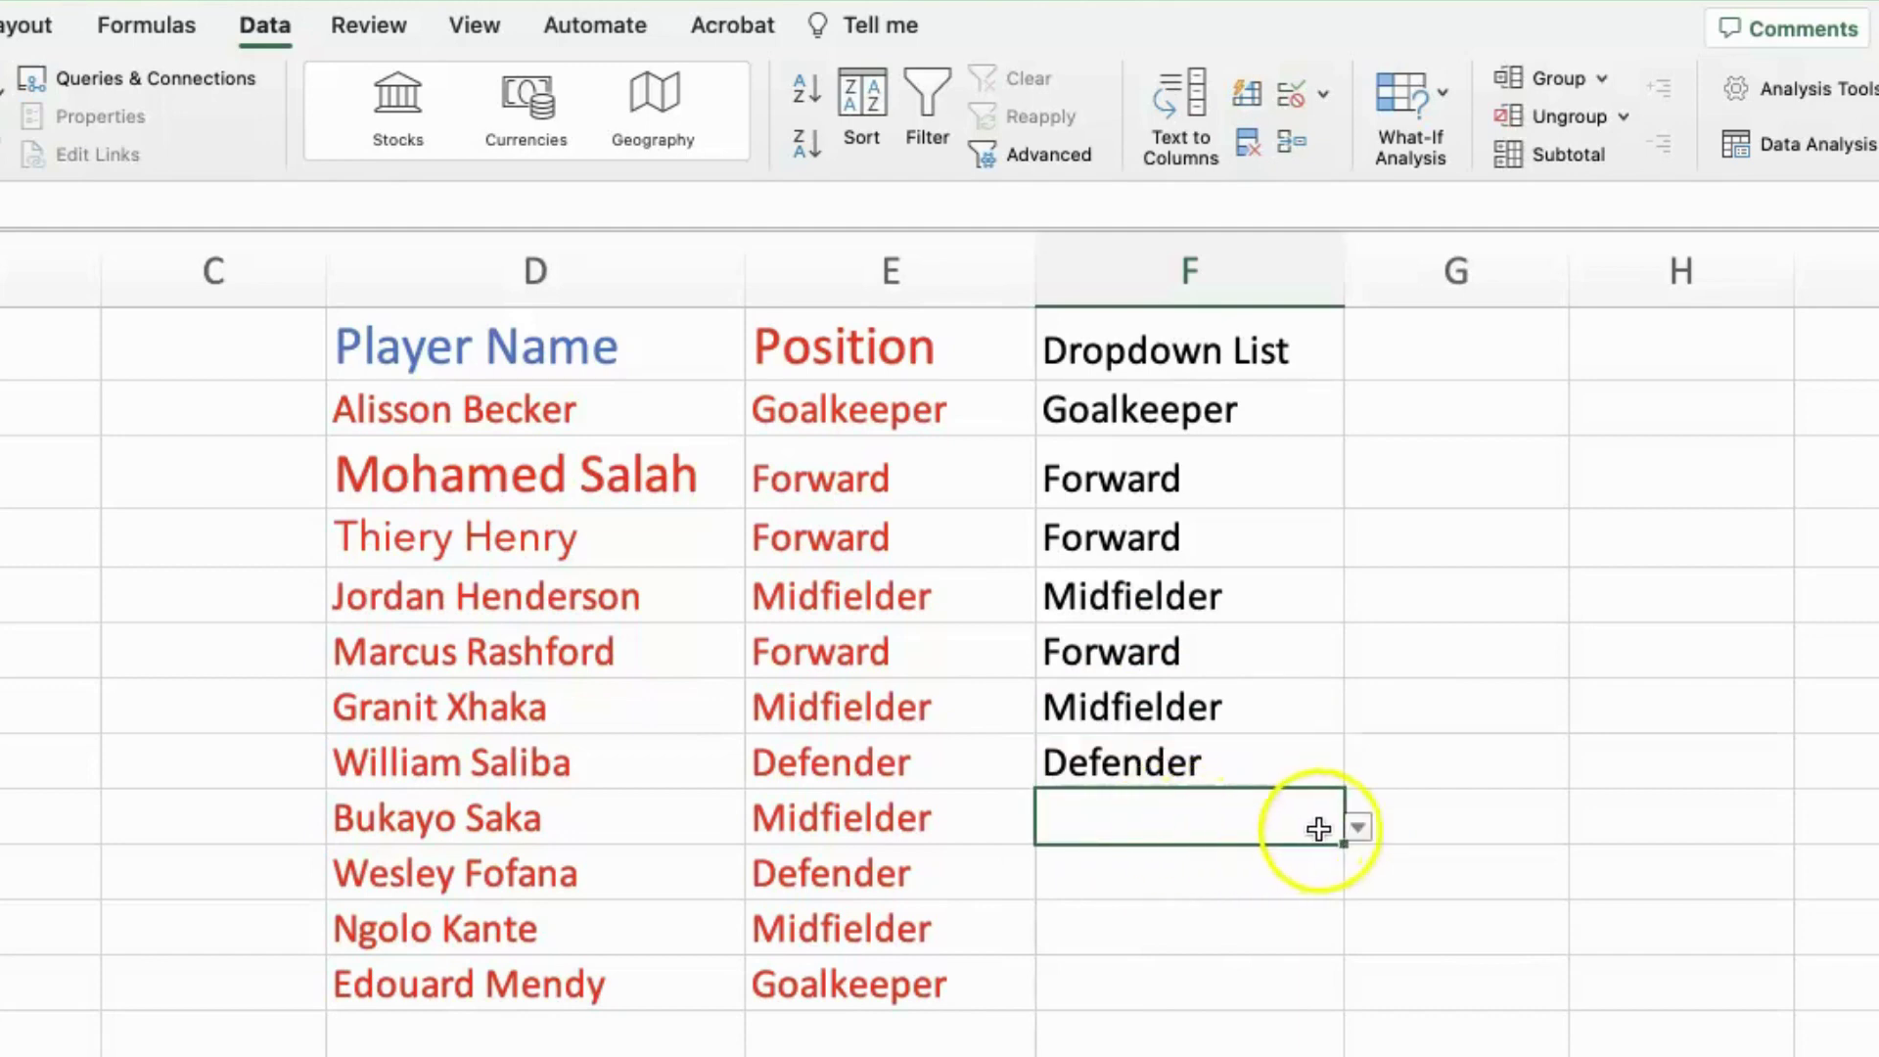
- Set F9 to Midfielder, correcting an initial Defender, and F10 to Defender
click(1356, 827)
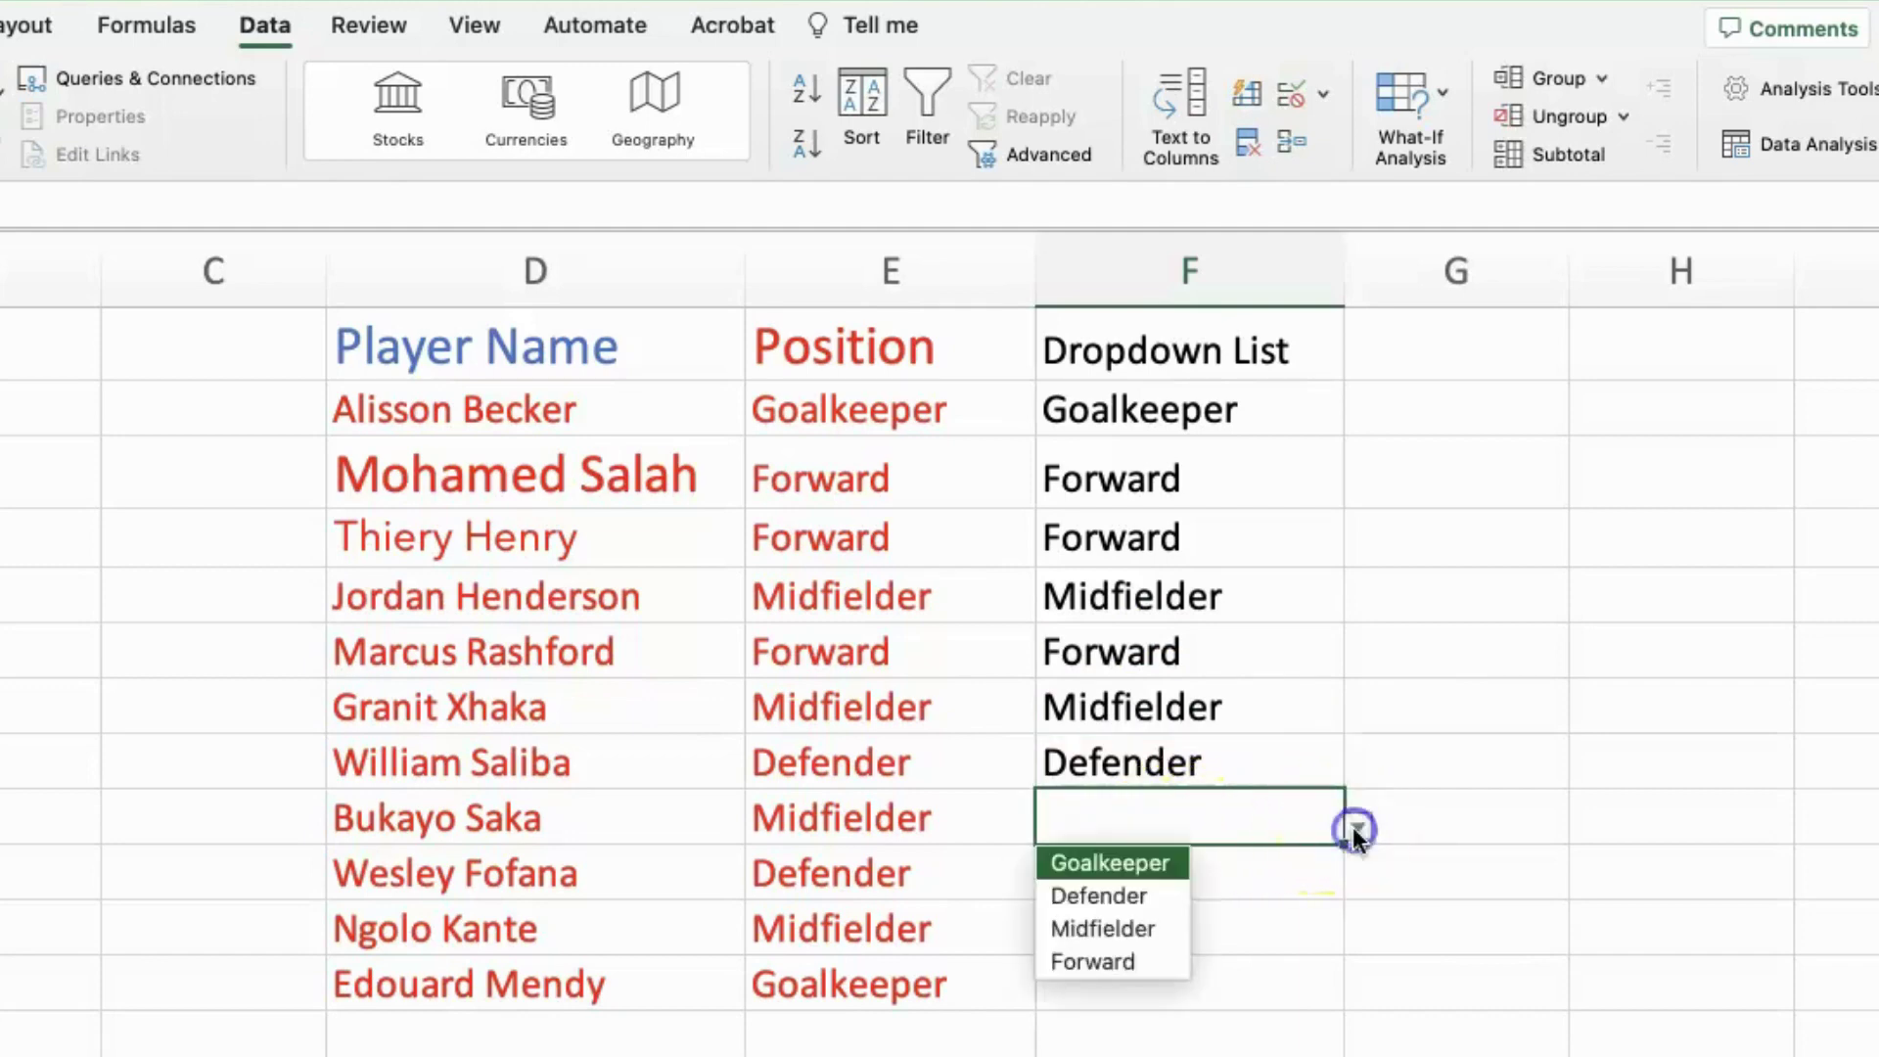
click(1136, 896)
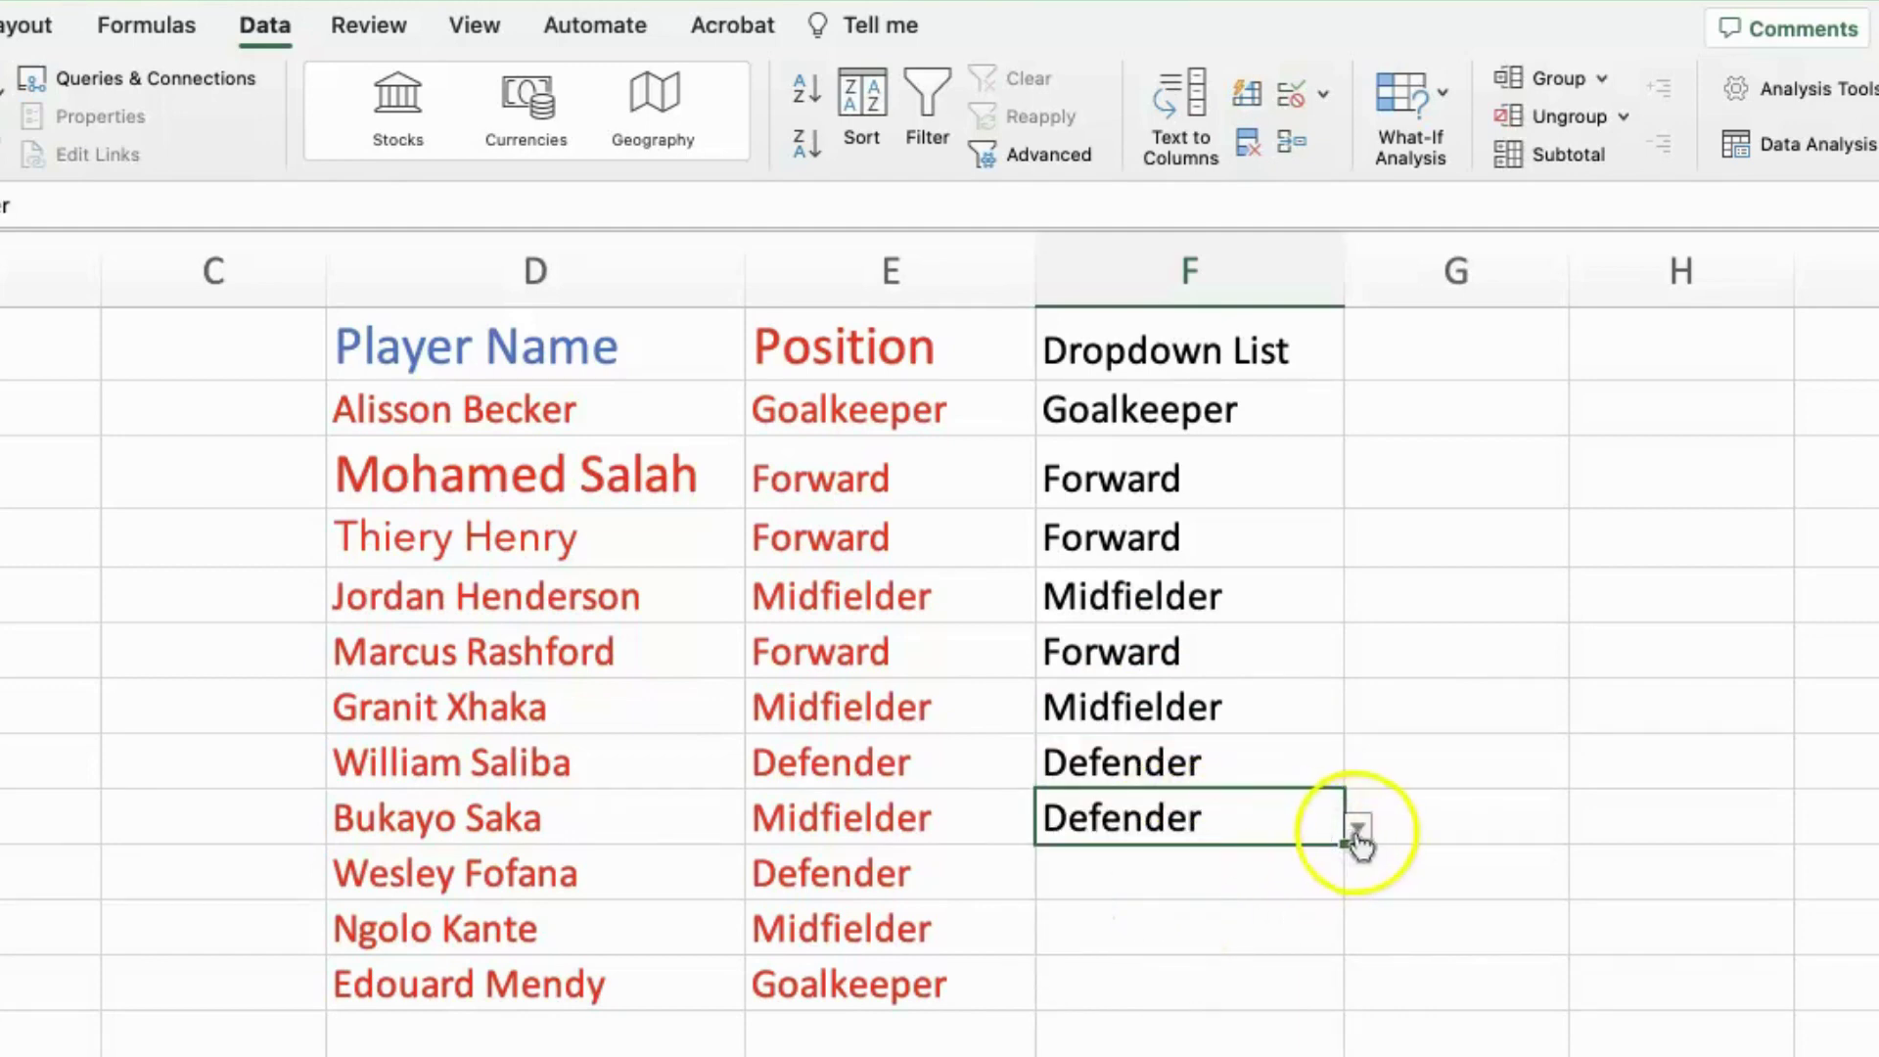
click(1357, 827)
click(1154, 920)
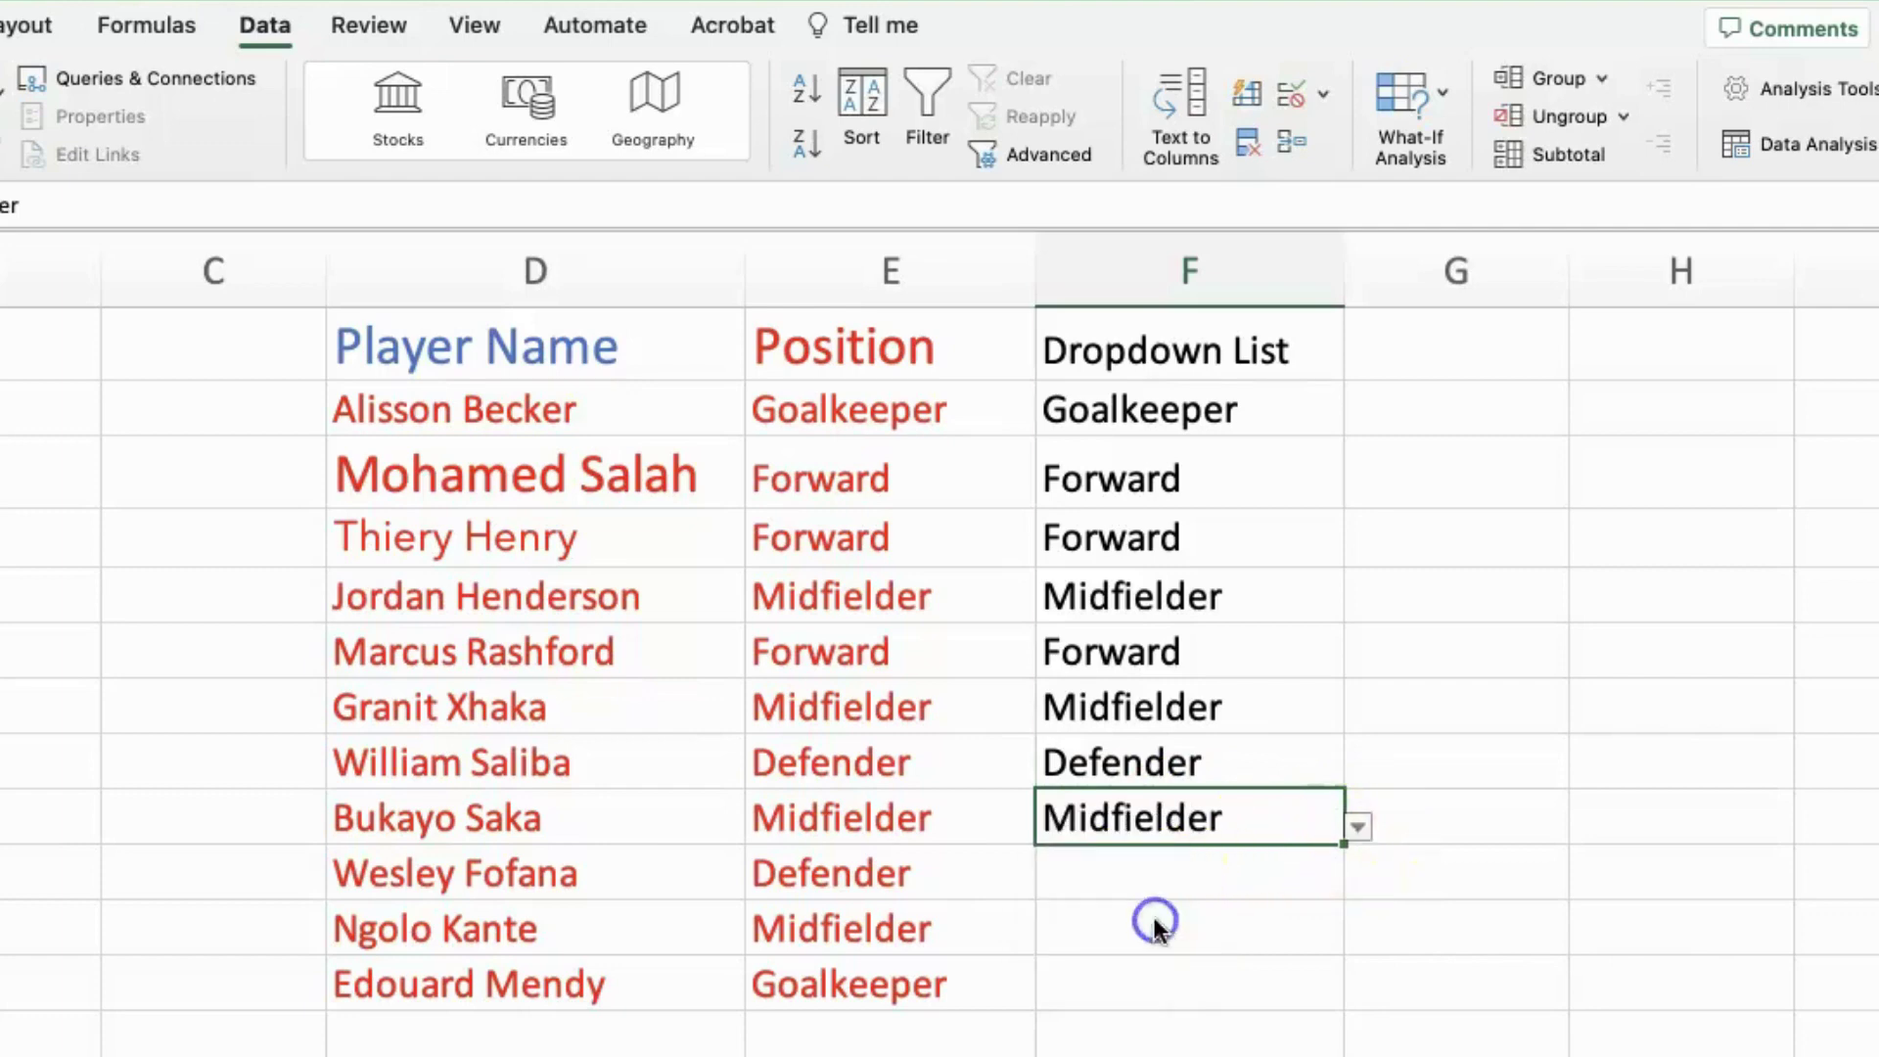
click(1141, 865)
click(1356, 883)
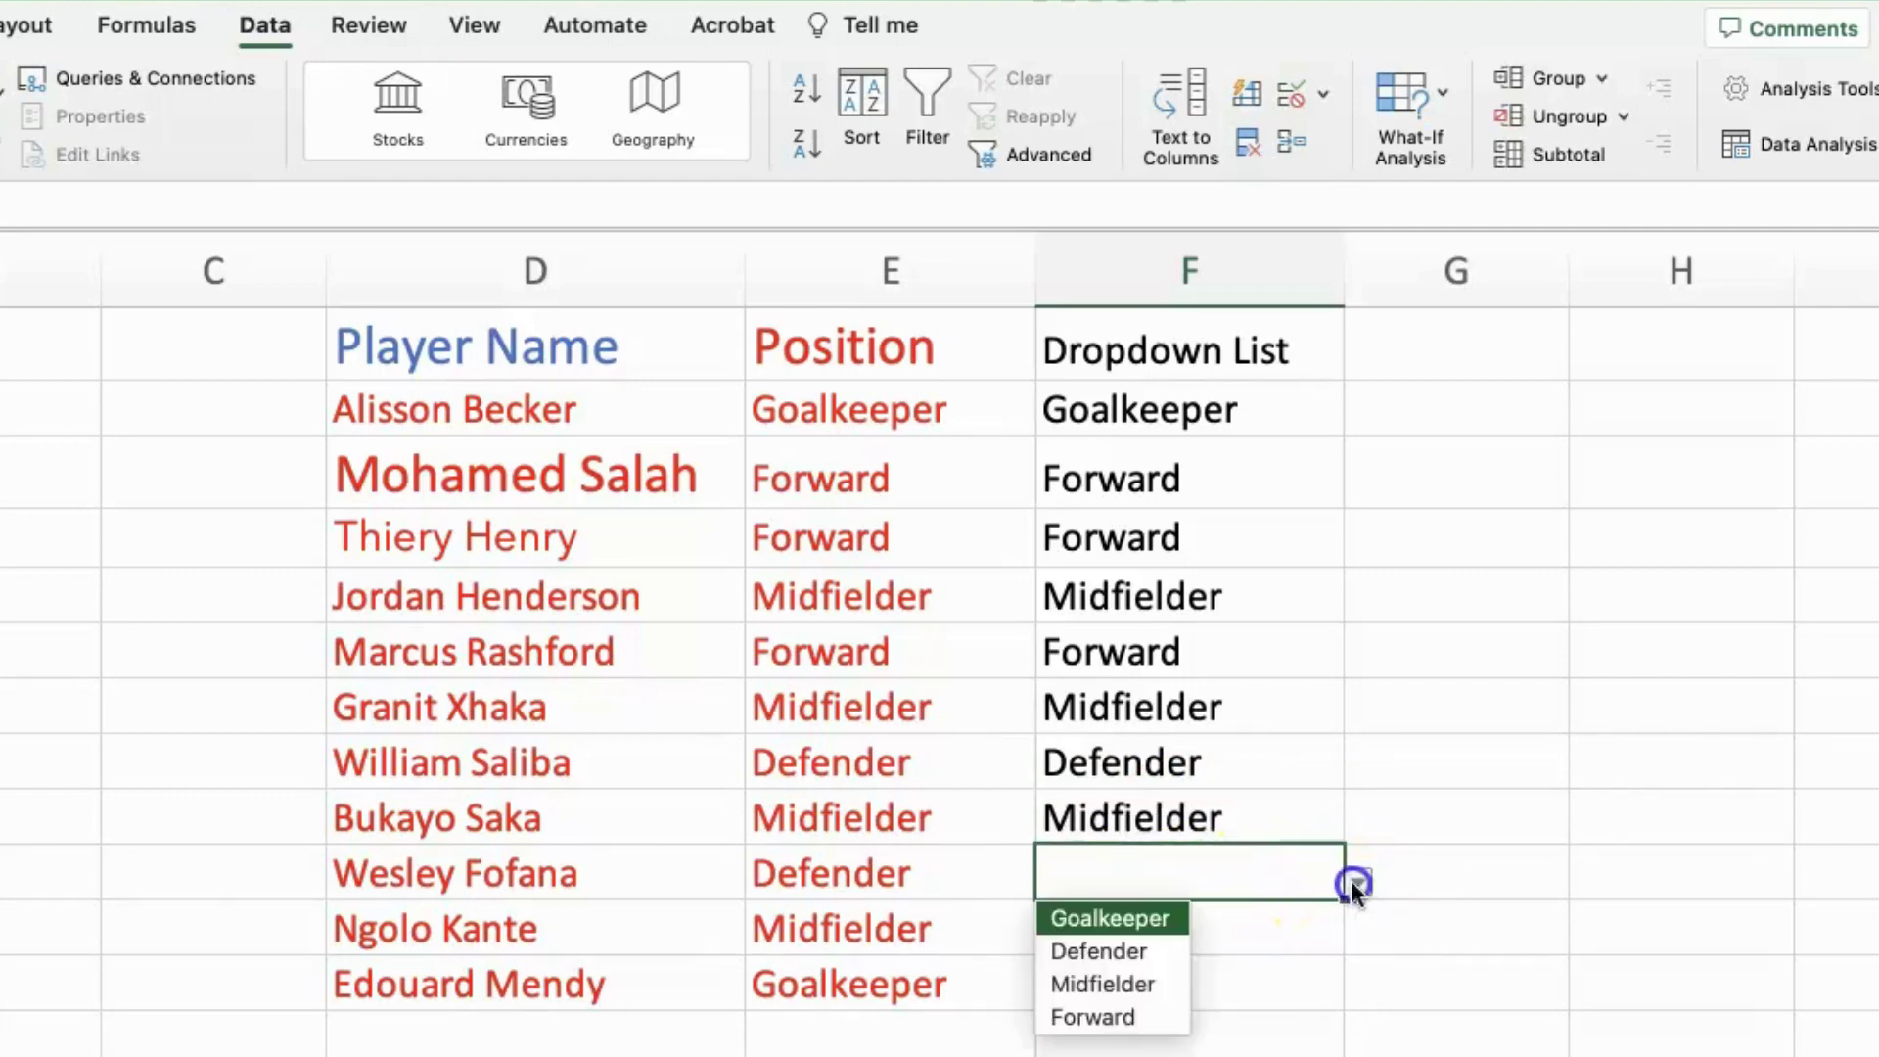
click(1141, 957)
click(1116, 936)
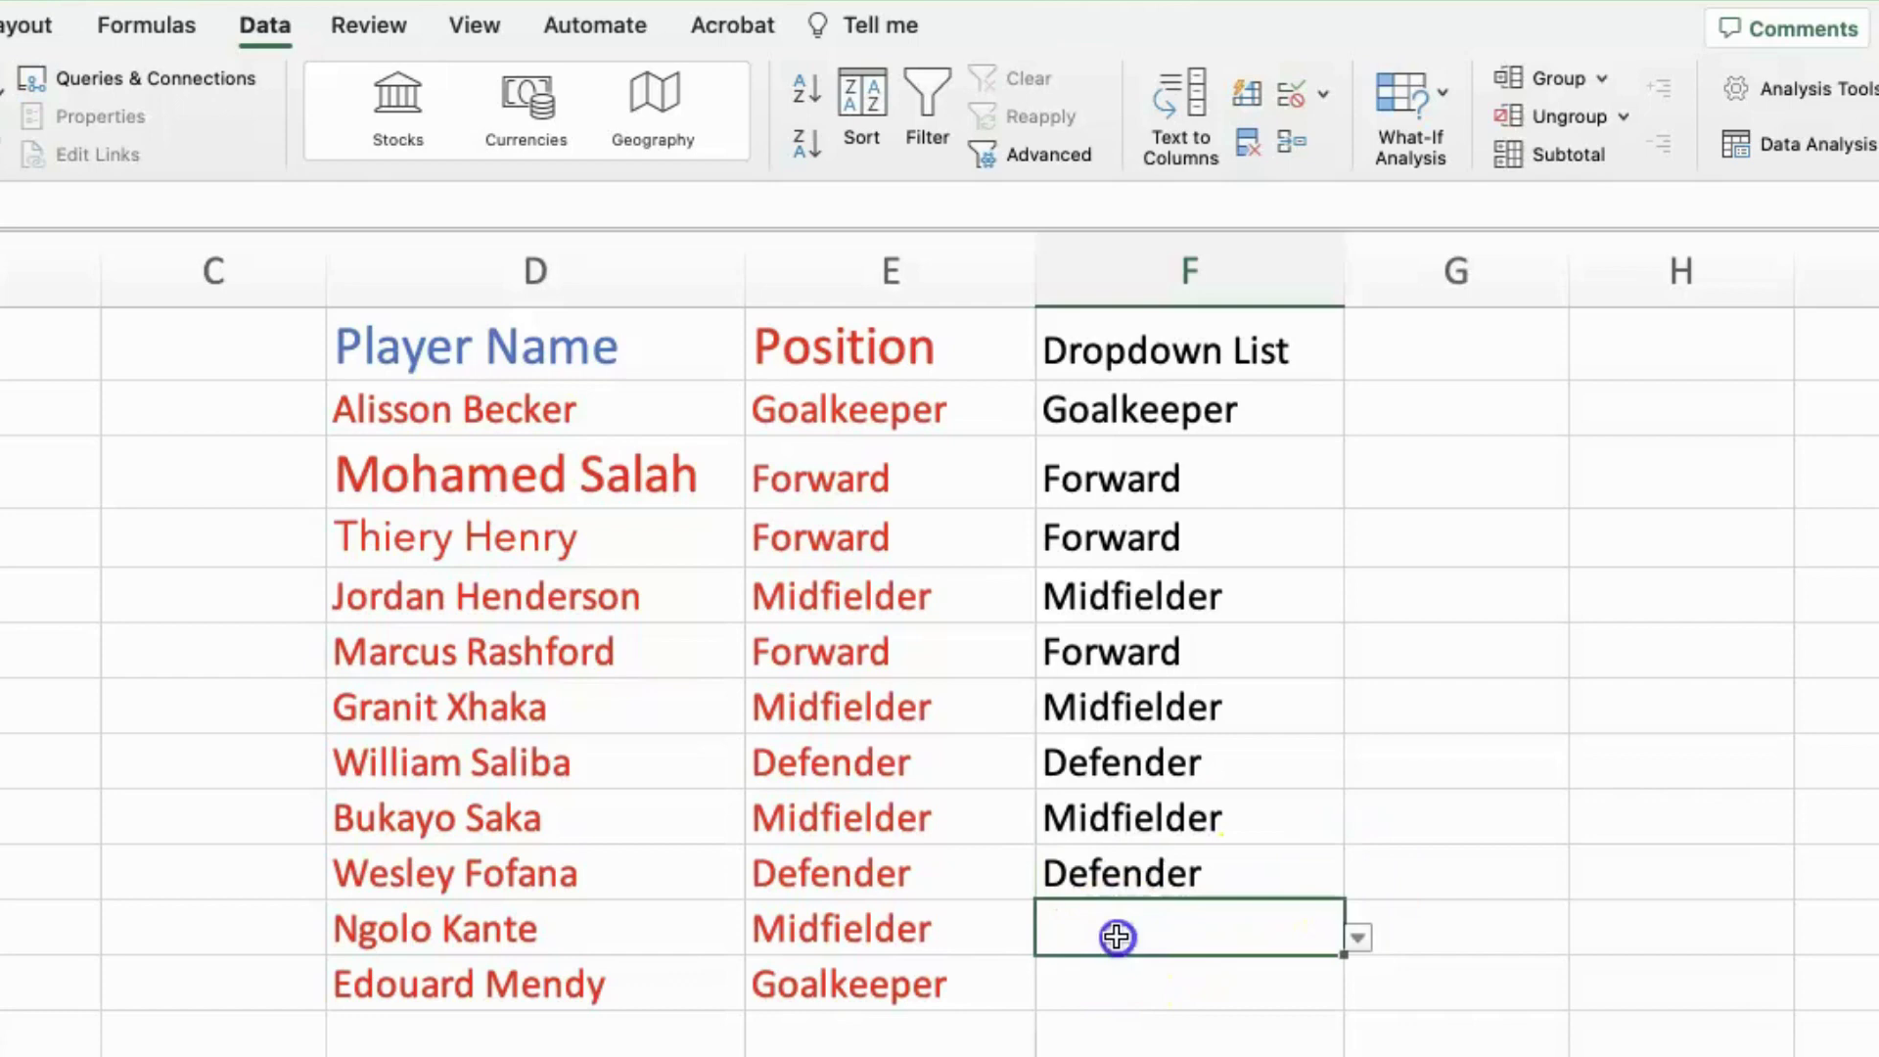
- Set F11 to Midfielder and F12 to Goalkeeper
click(1356, 936)
click(1145, 1035)
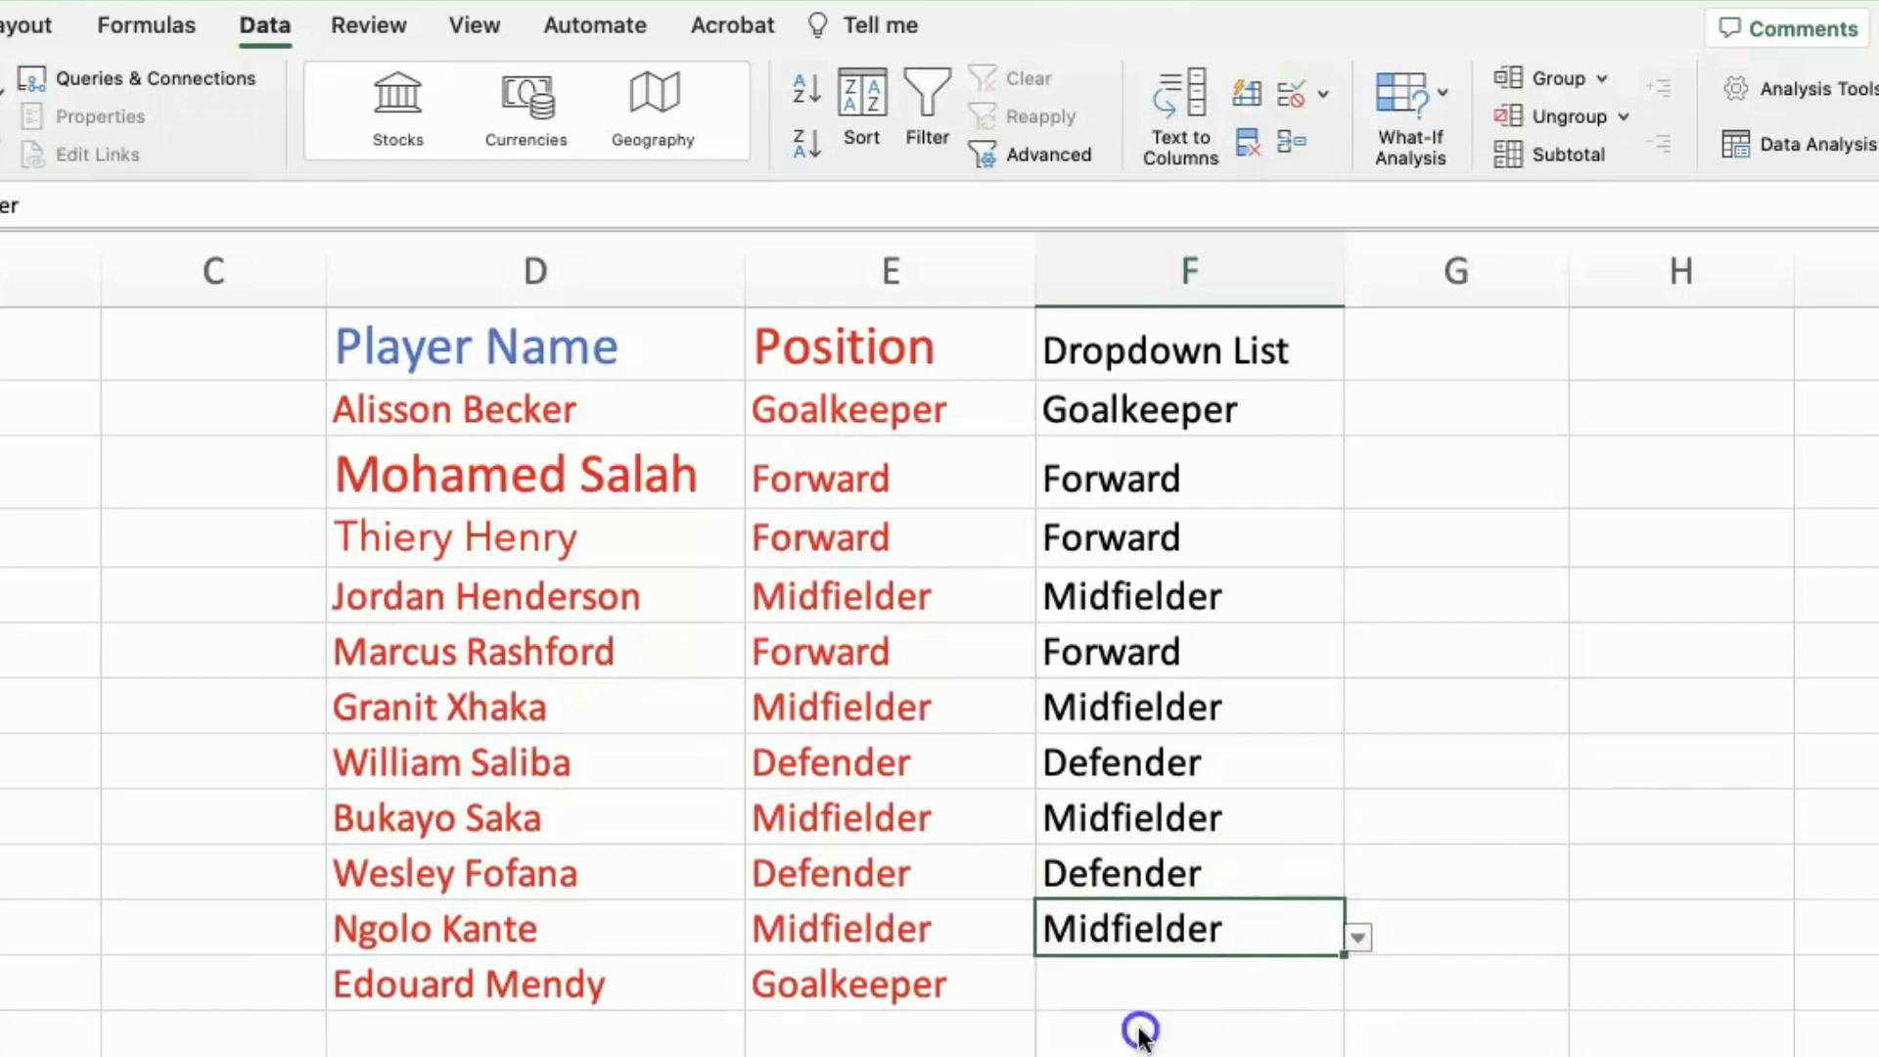
click(1192, 978)
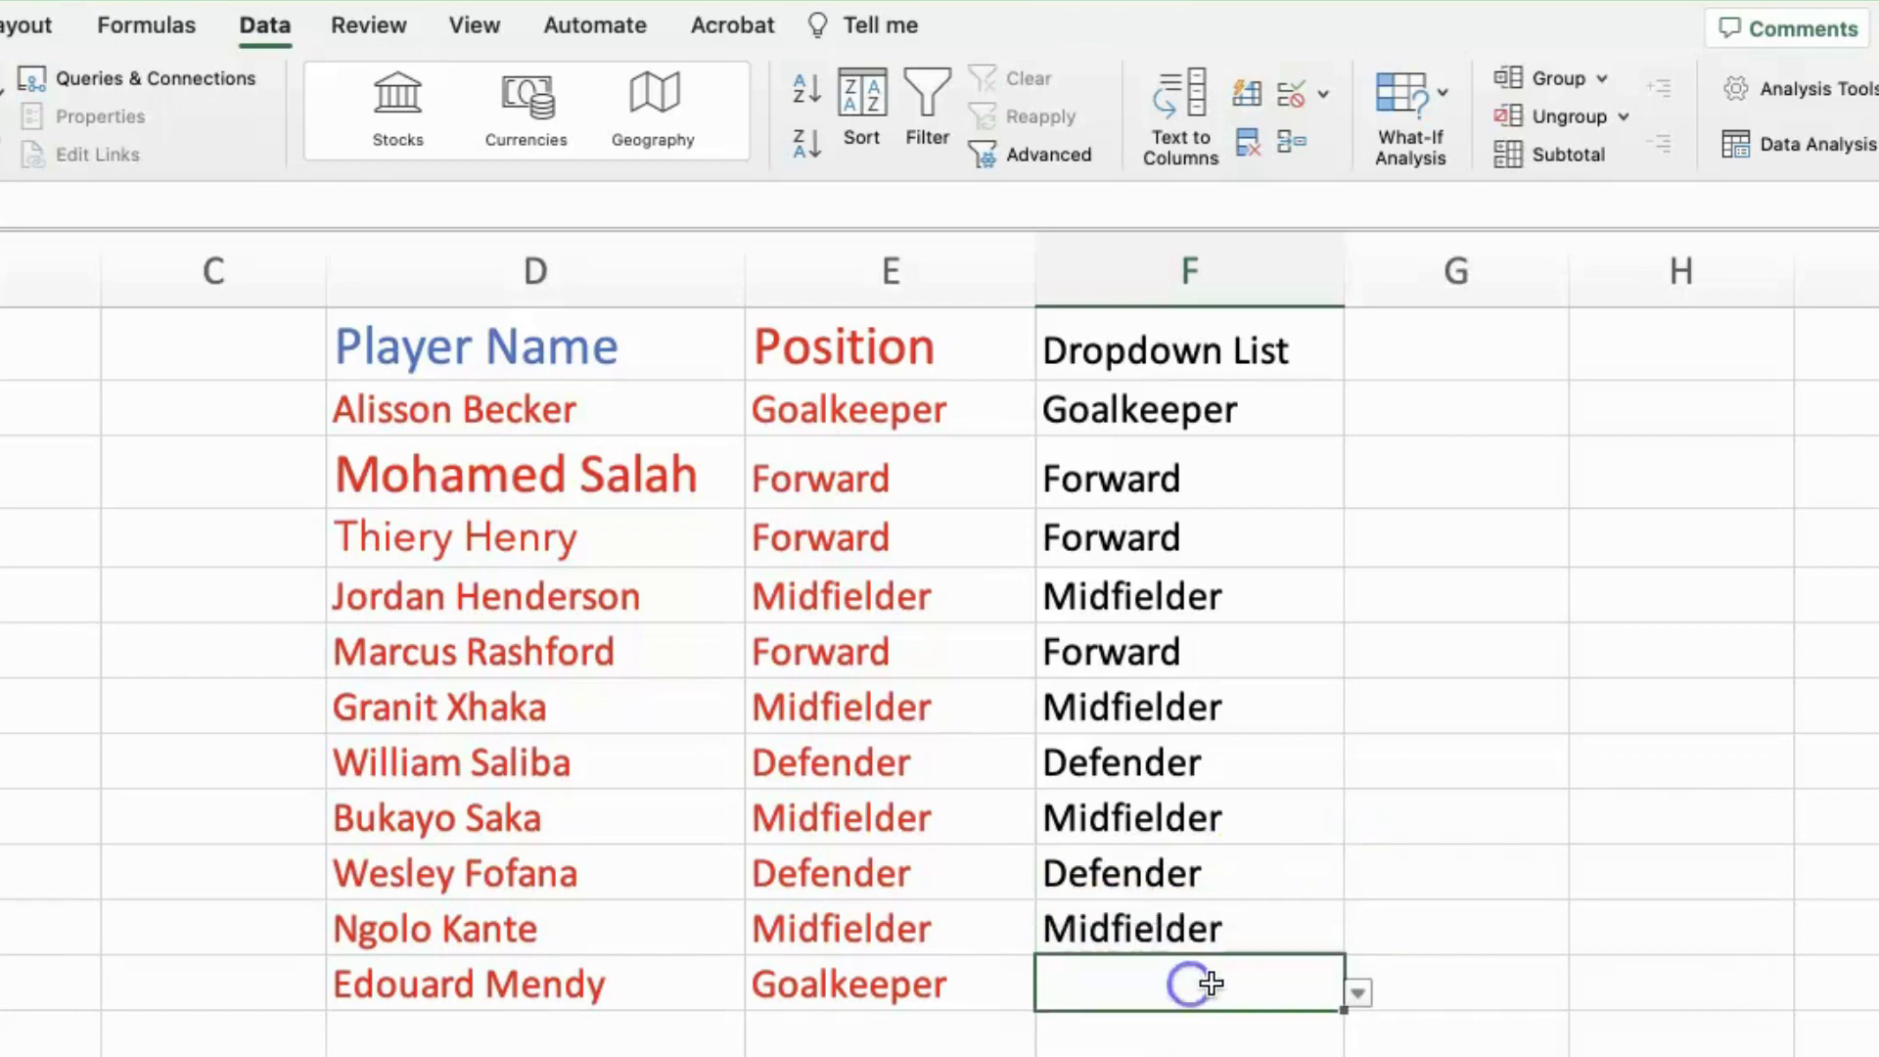
click(1355, 990)
click(1135, 1026)
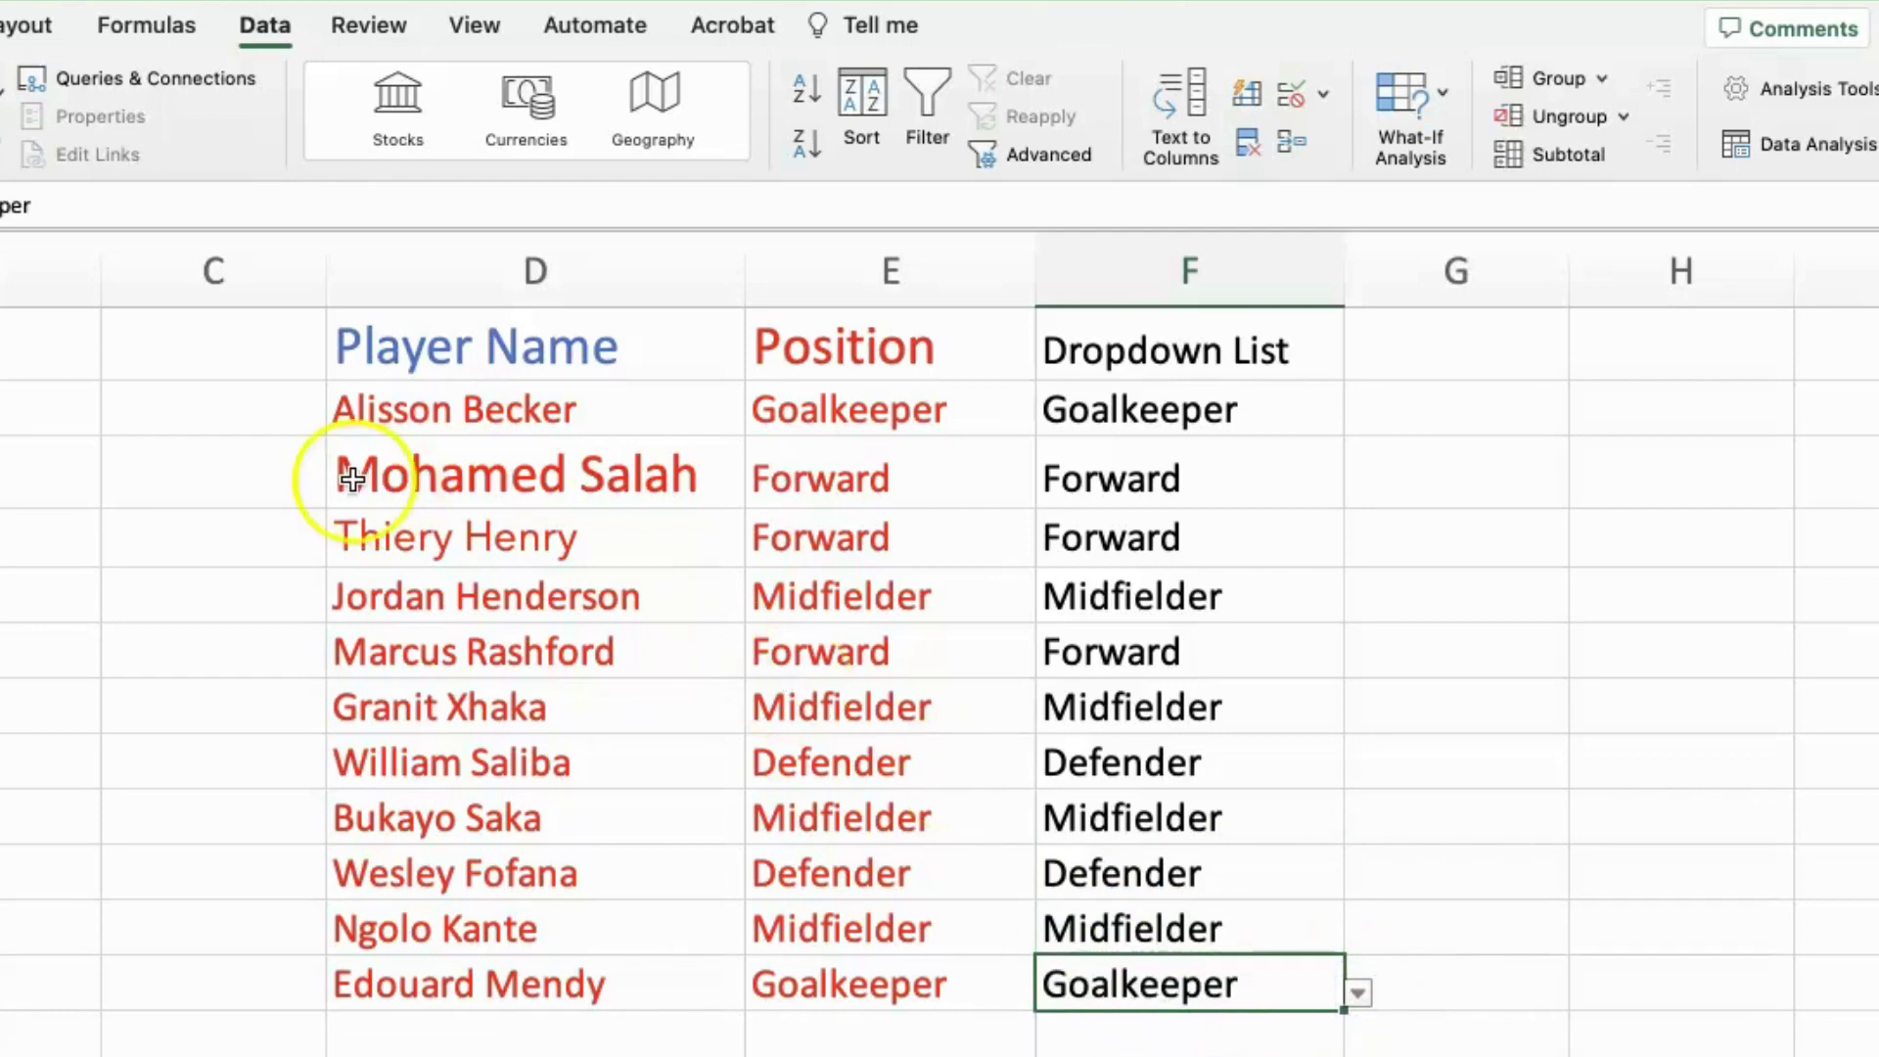
click(1116, 275)
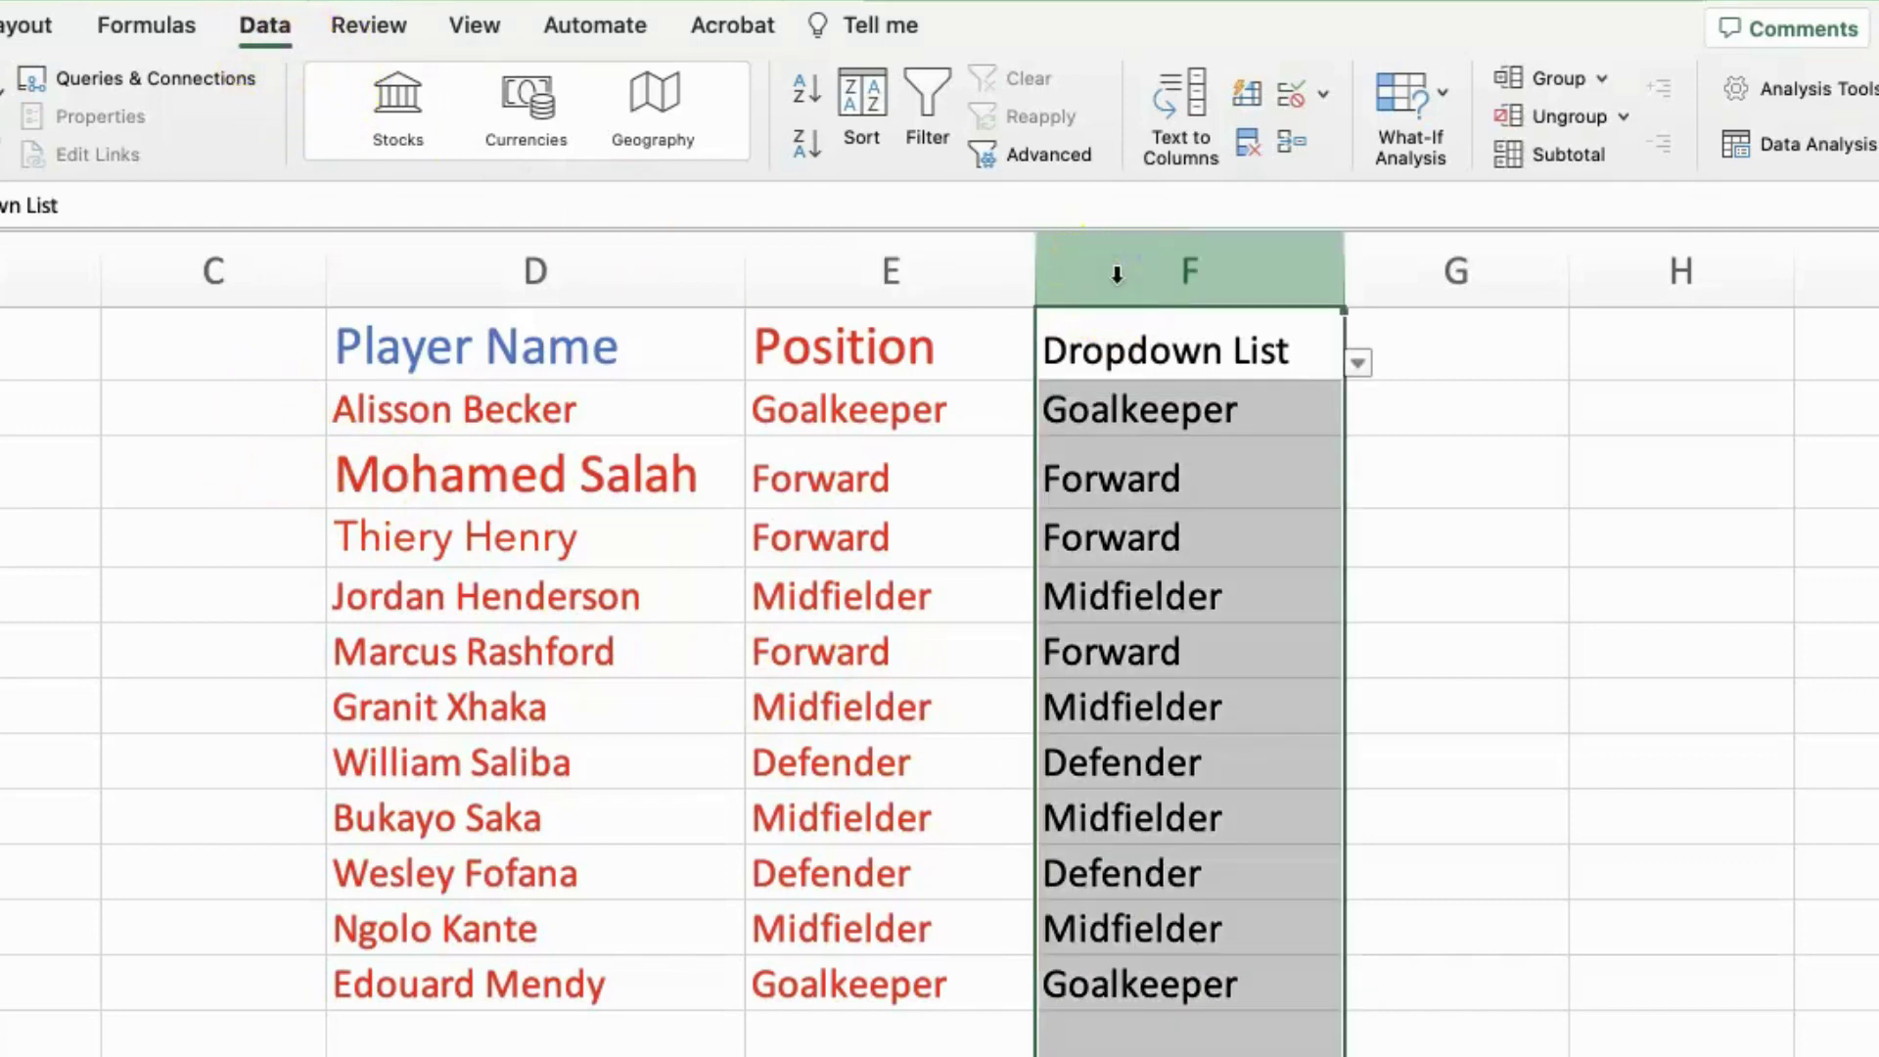
click(262, 26)
click(263, 26)
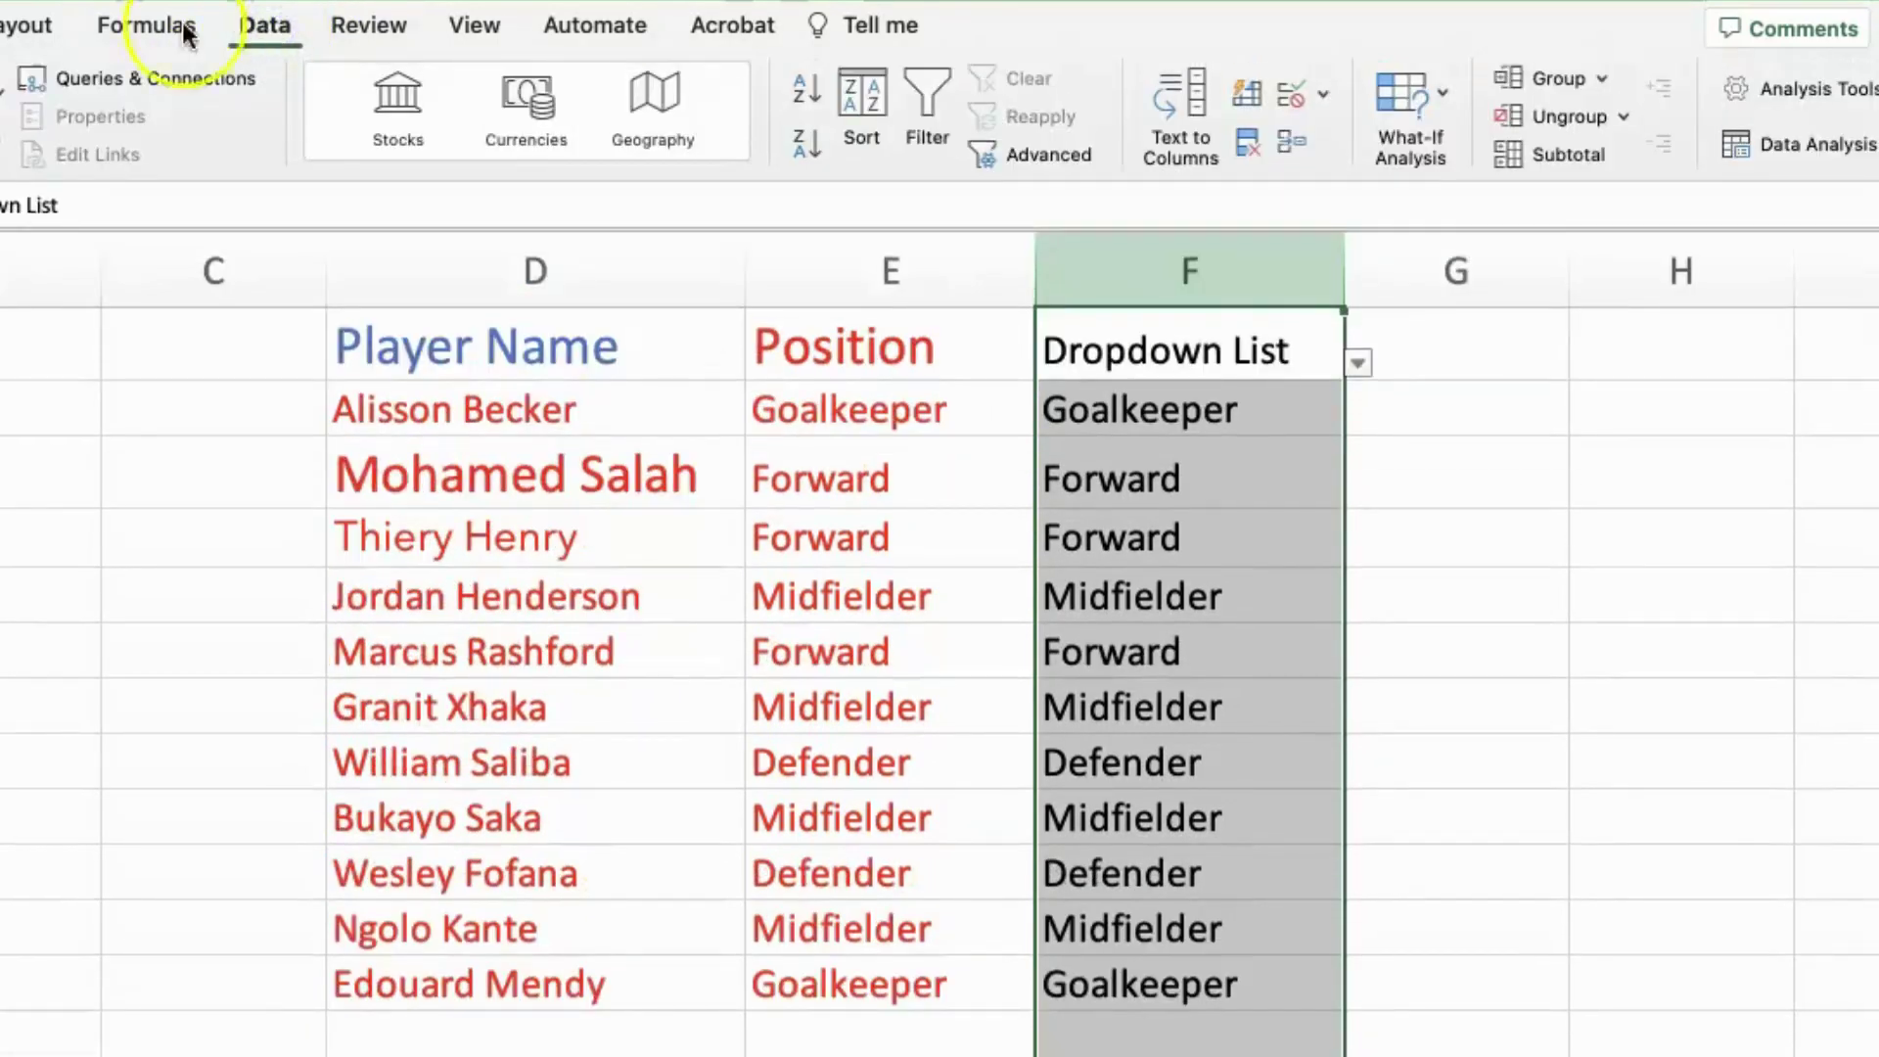
click(285, 33)
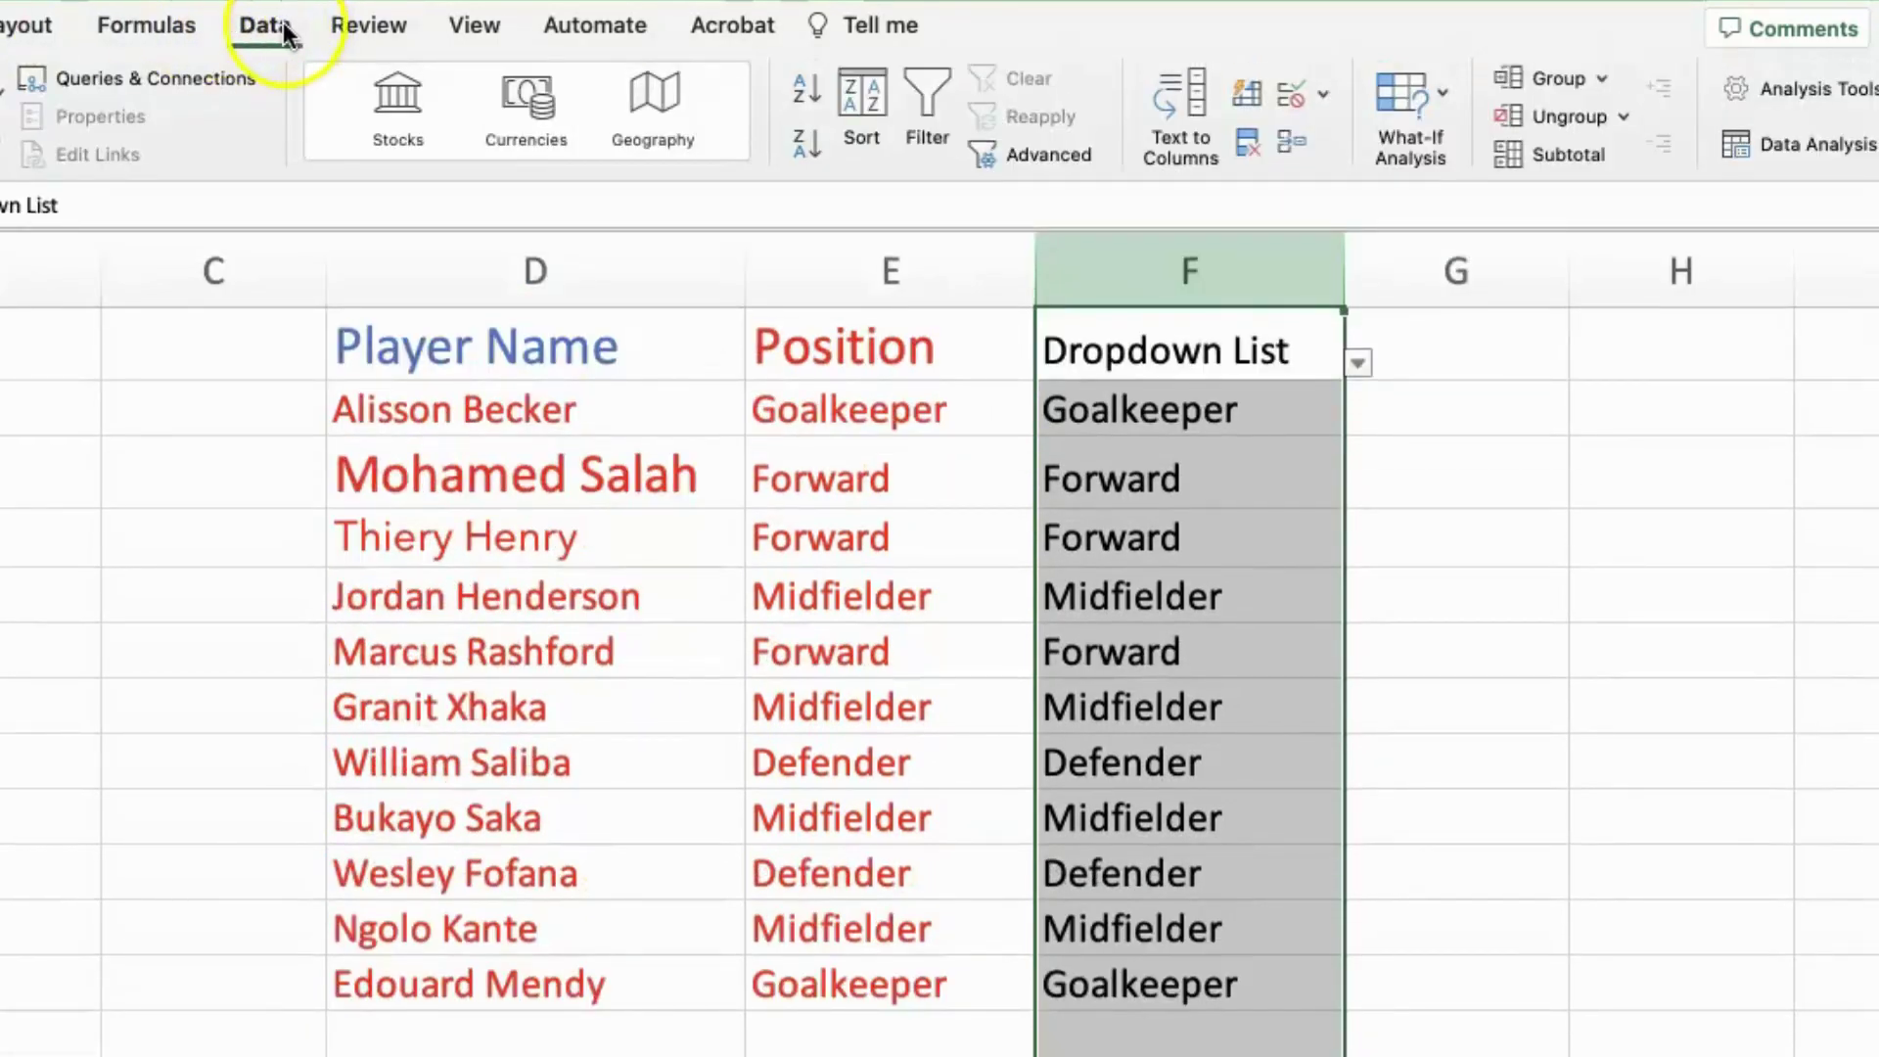
click(1309, 92)
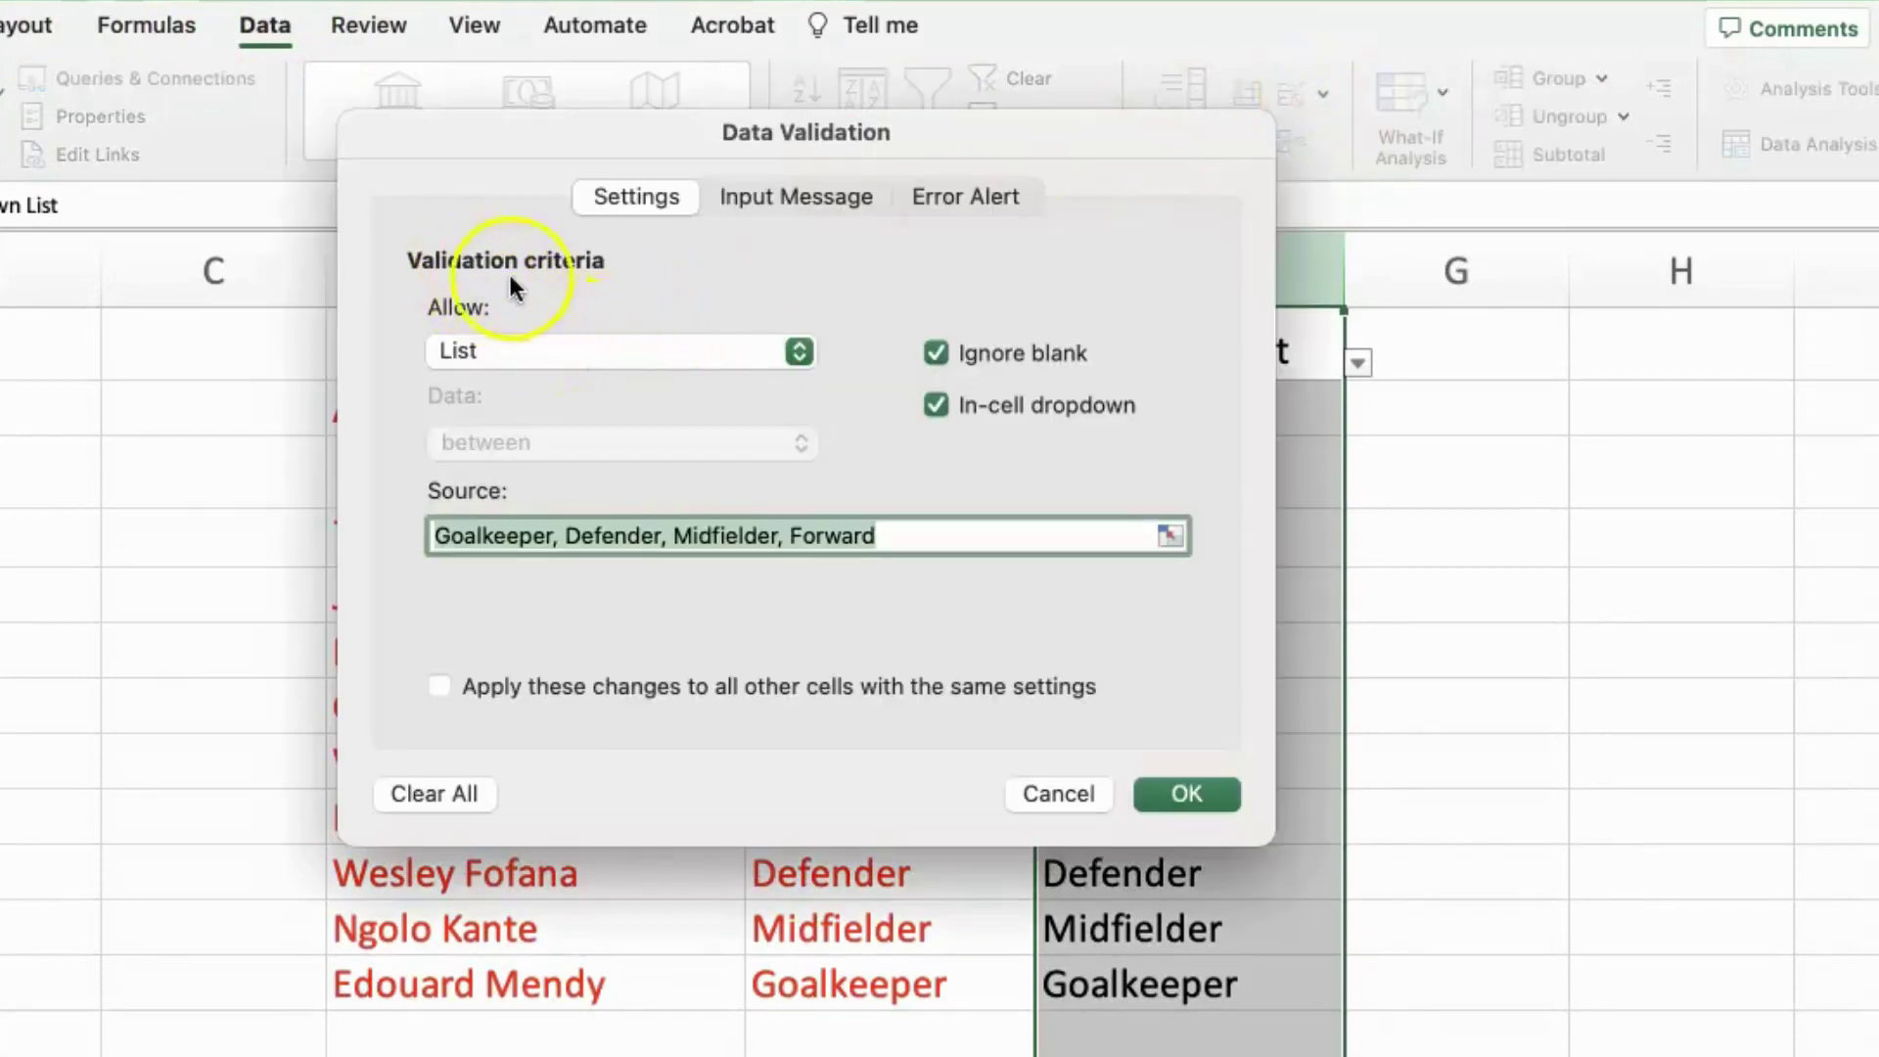
click(544, 345)
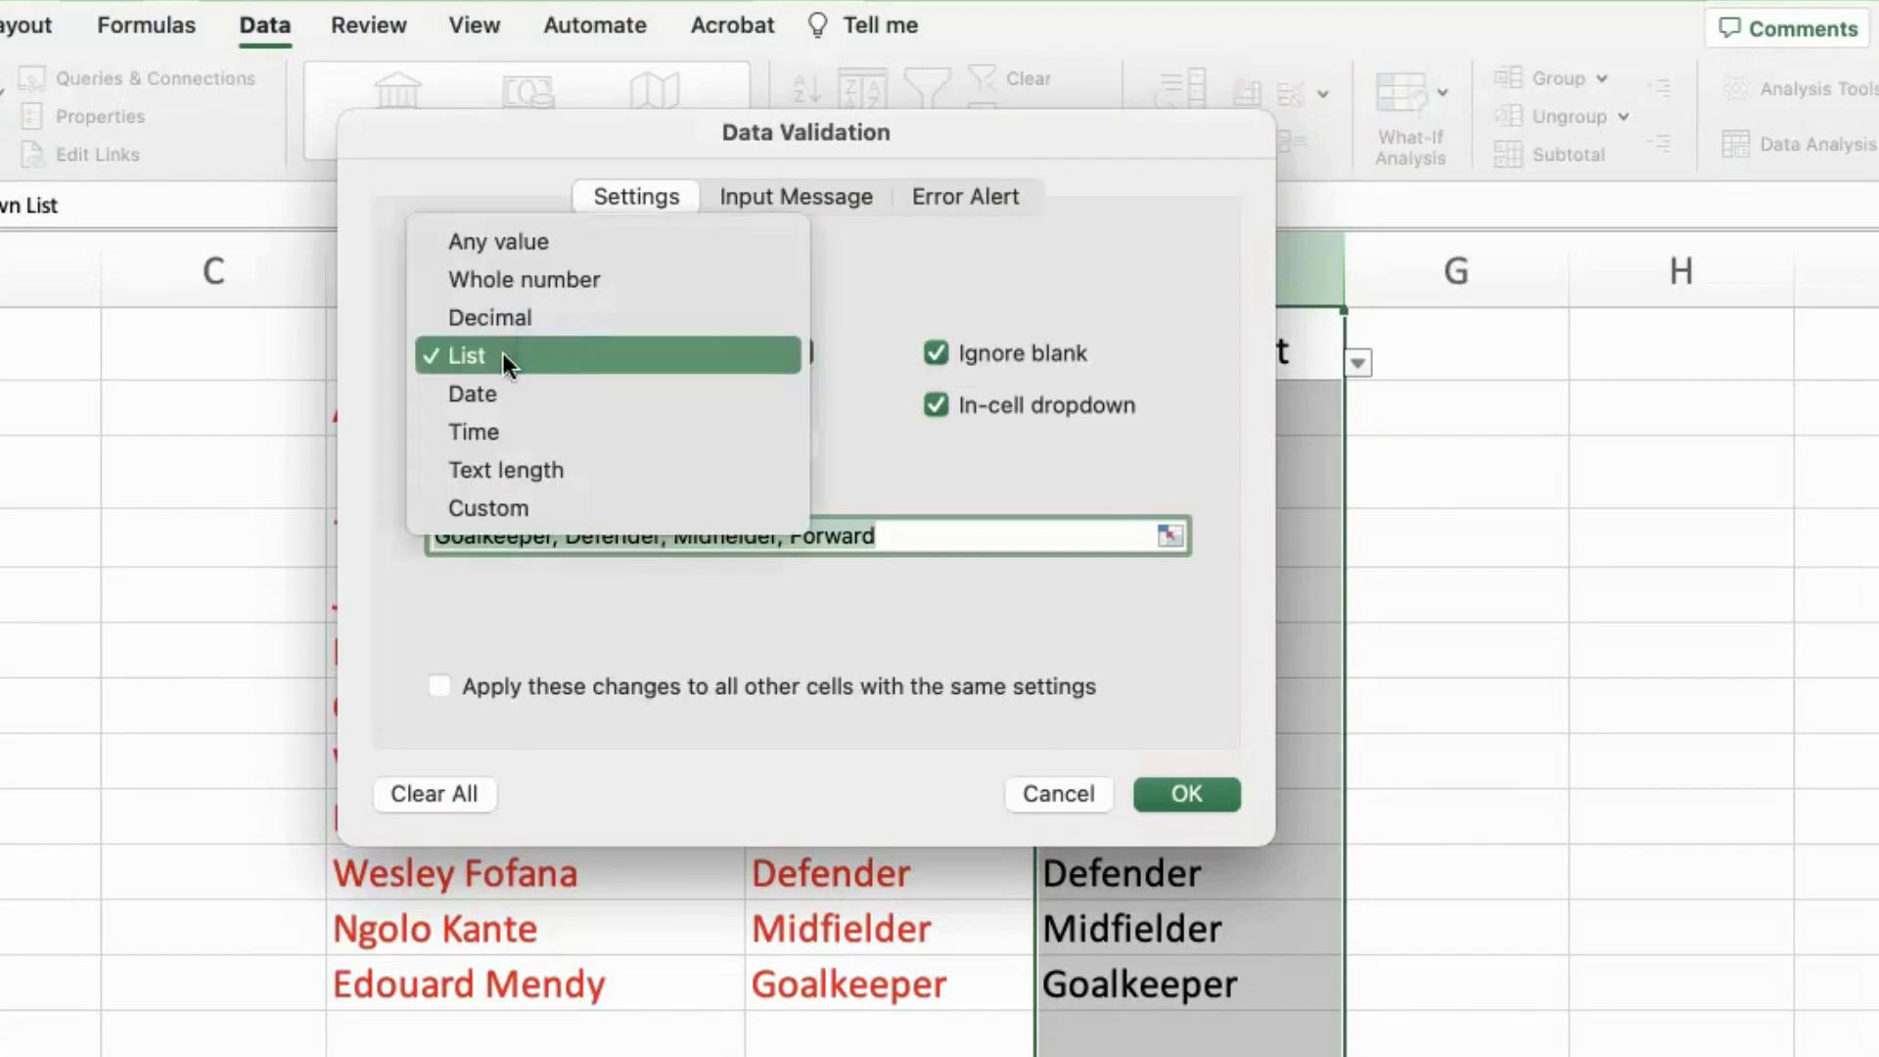
click(502, 355)
click(502, 355)
drag(497, 251, 490, 351)
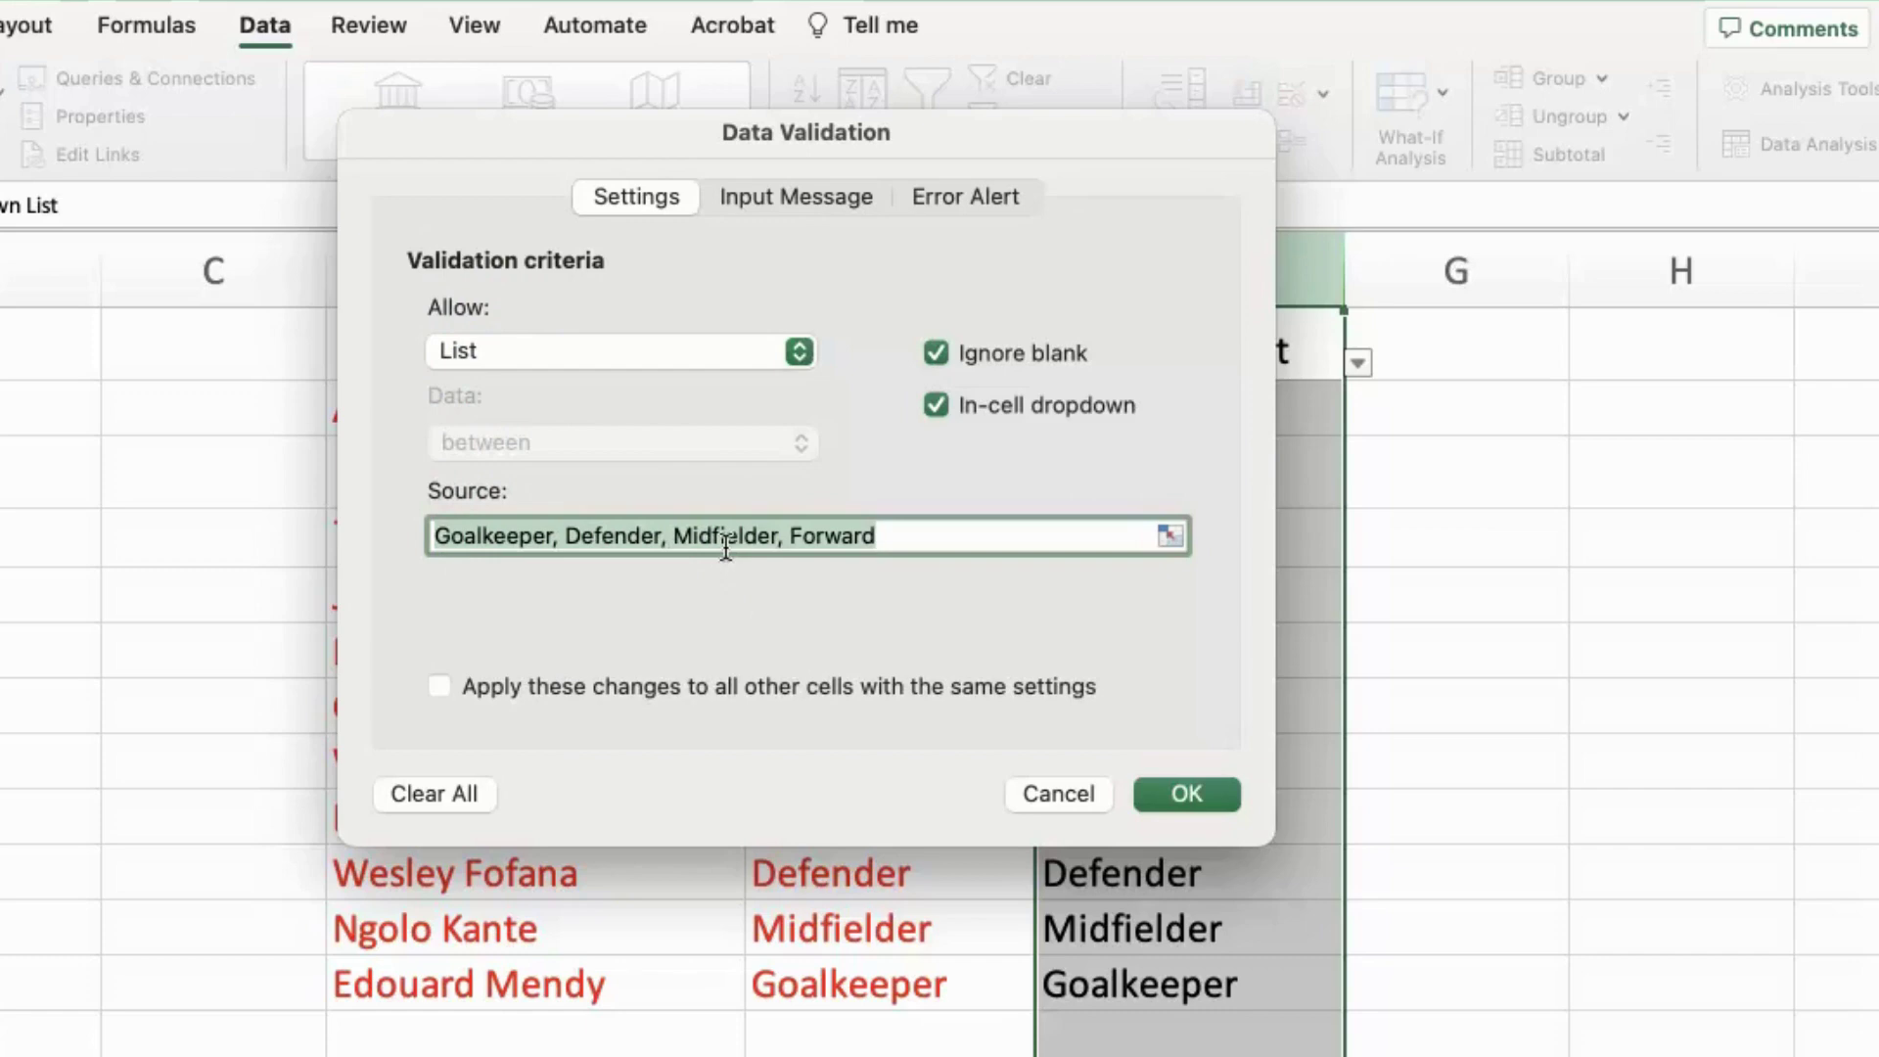
click(1179, 794)
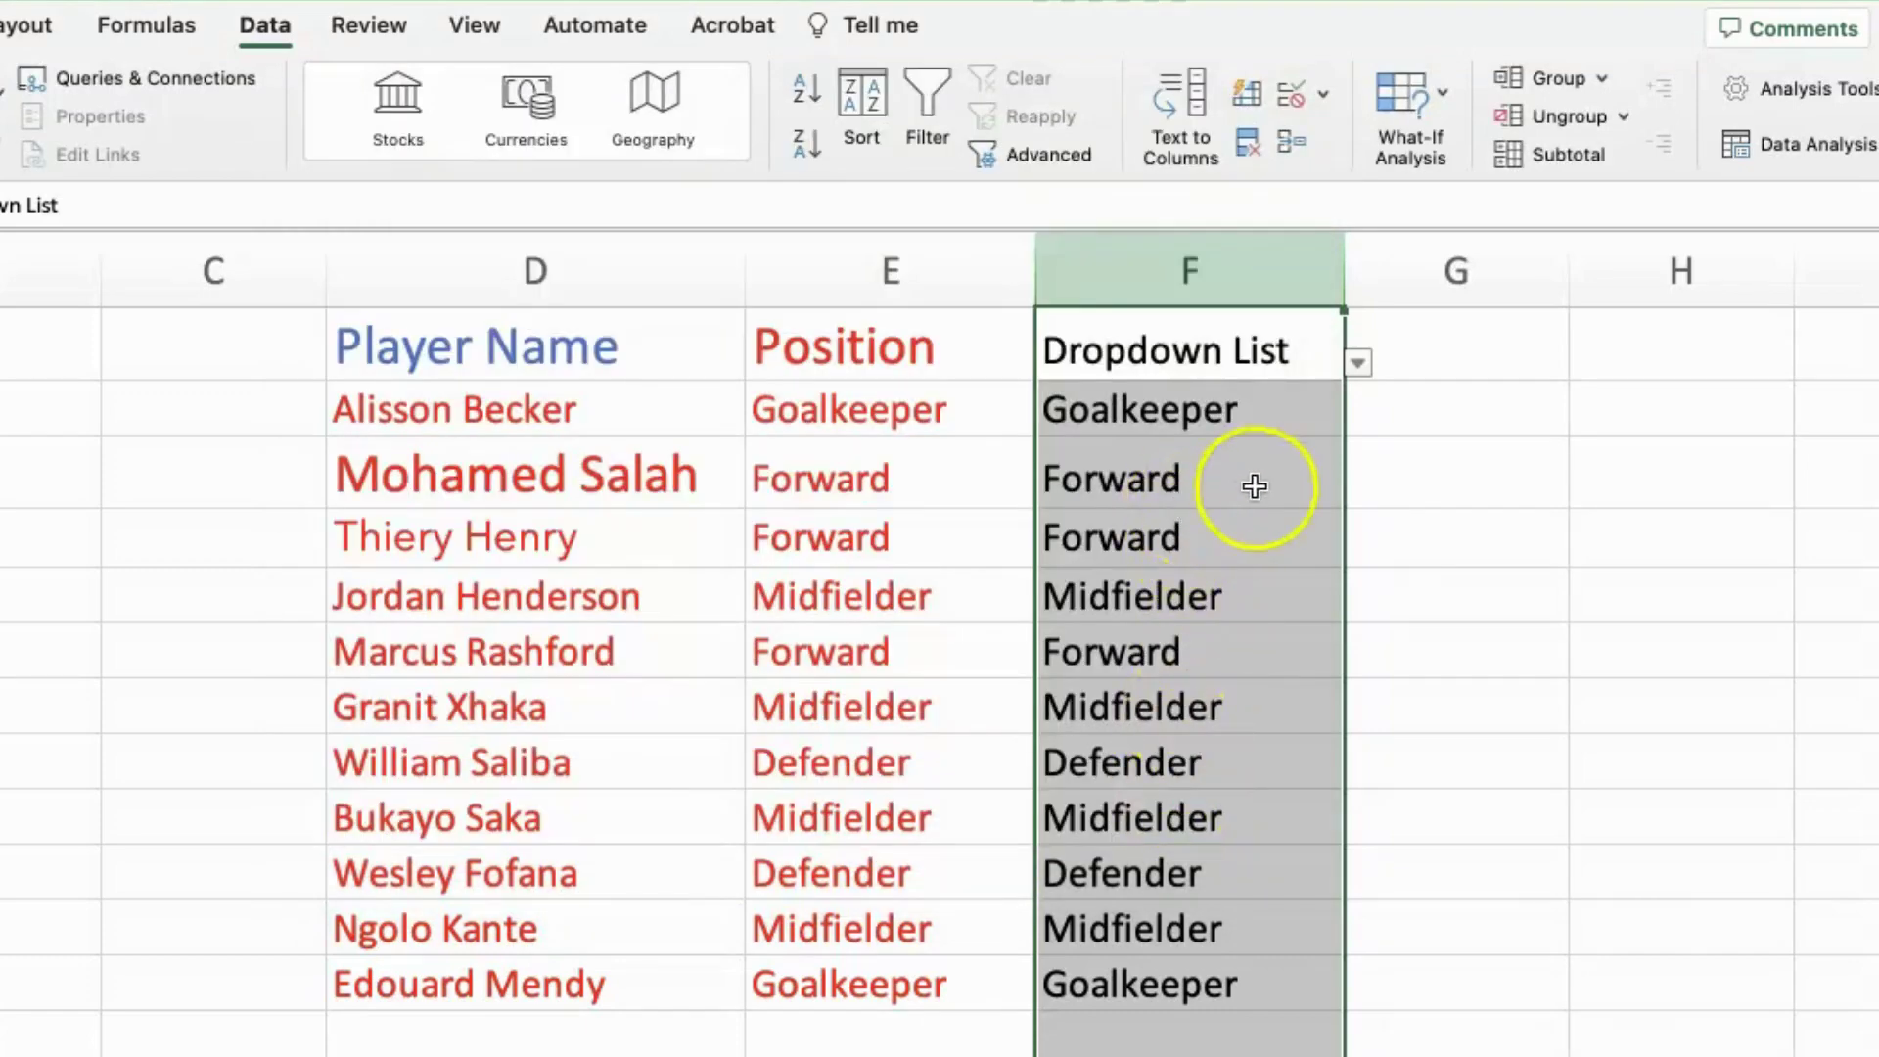
click(1262, 482)
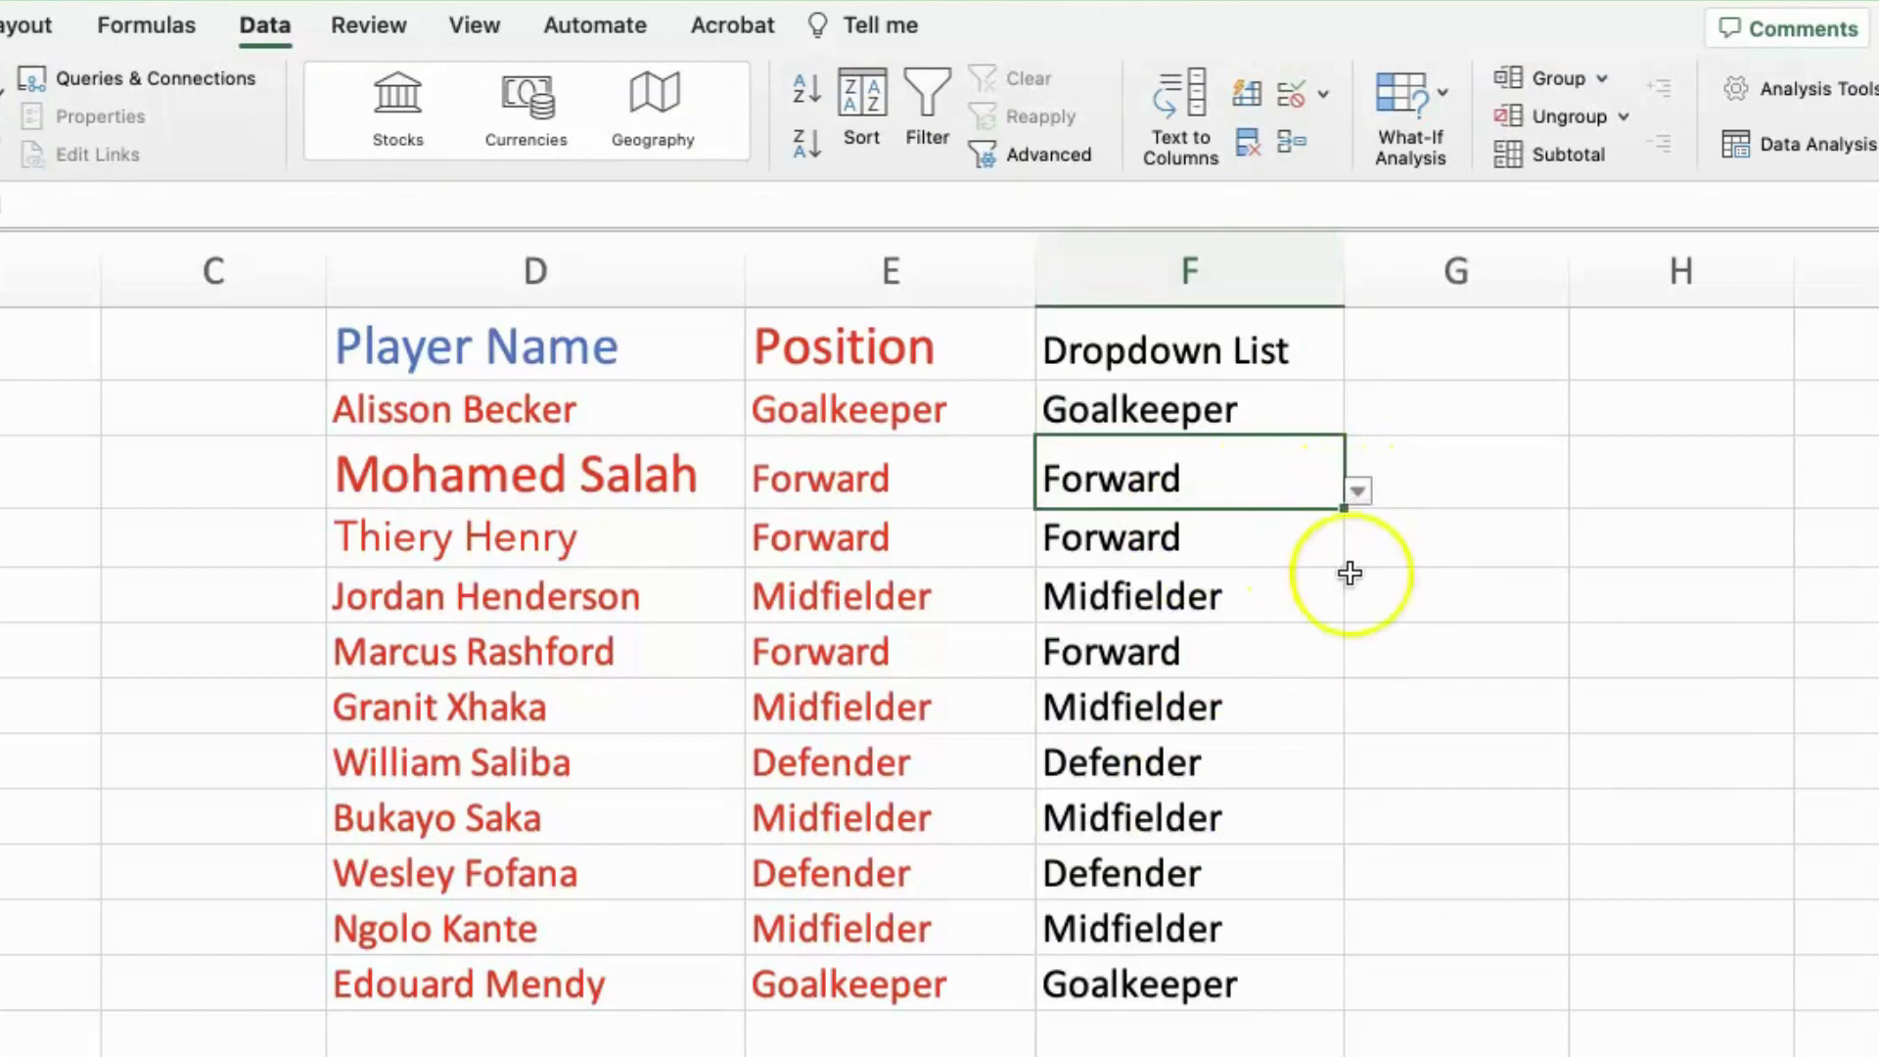